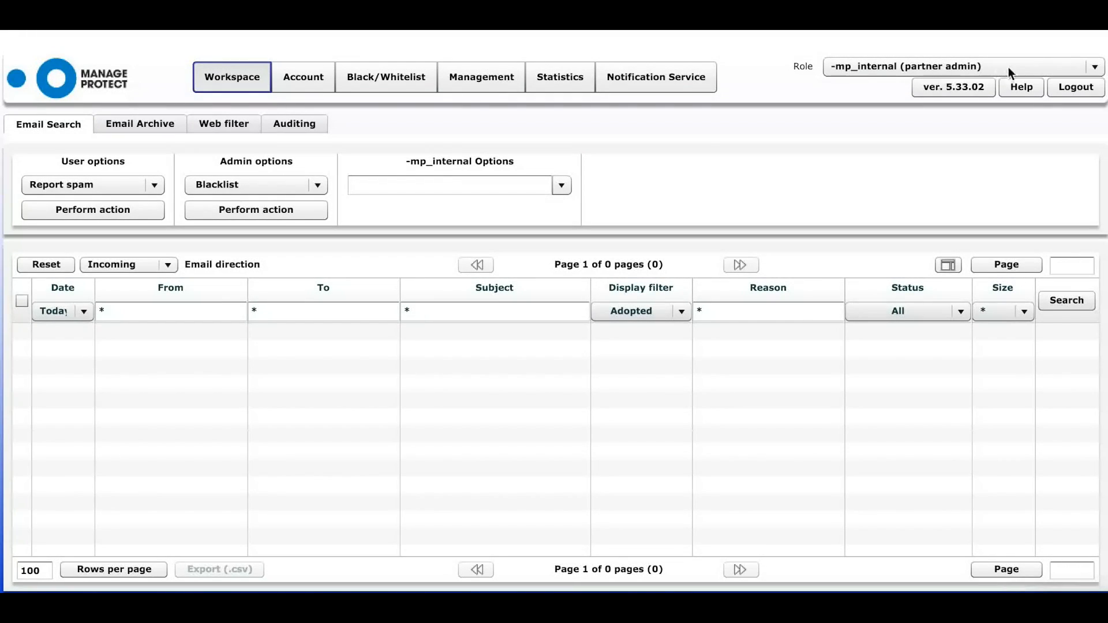
- Select the manageprotect.com customer and keep today's date range, listing 242 emails over three pages
click(561, 186)
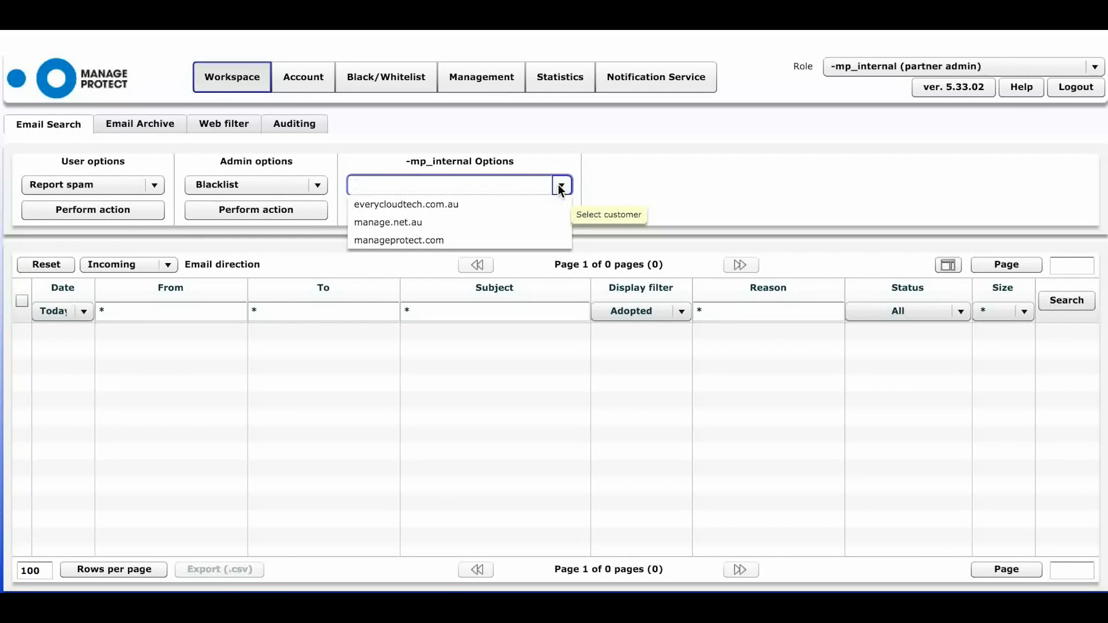
click(468, 243)
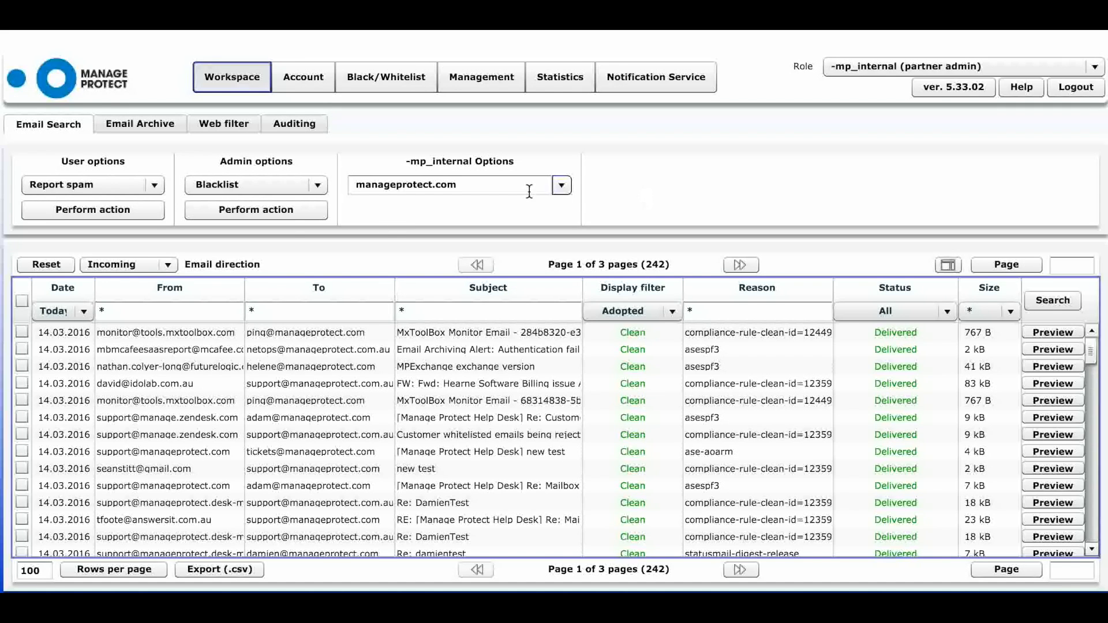
click(84, 312)
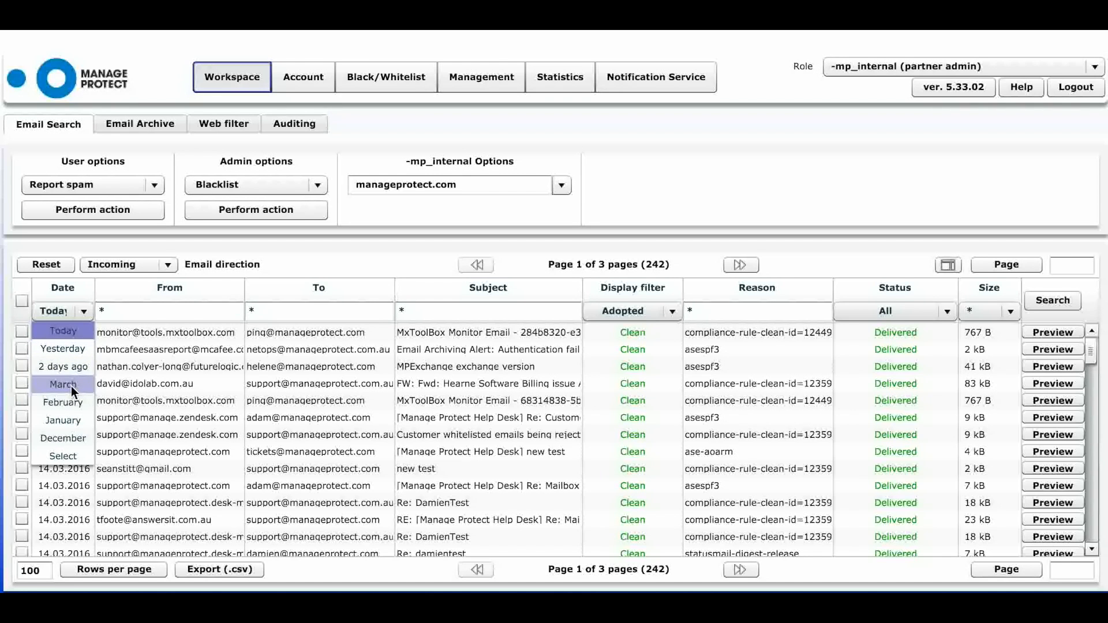
click(72, 451)
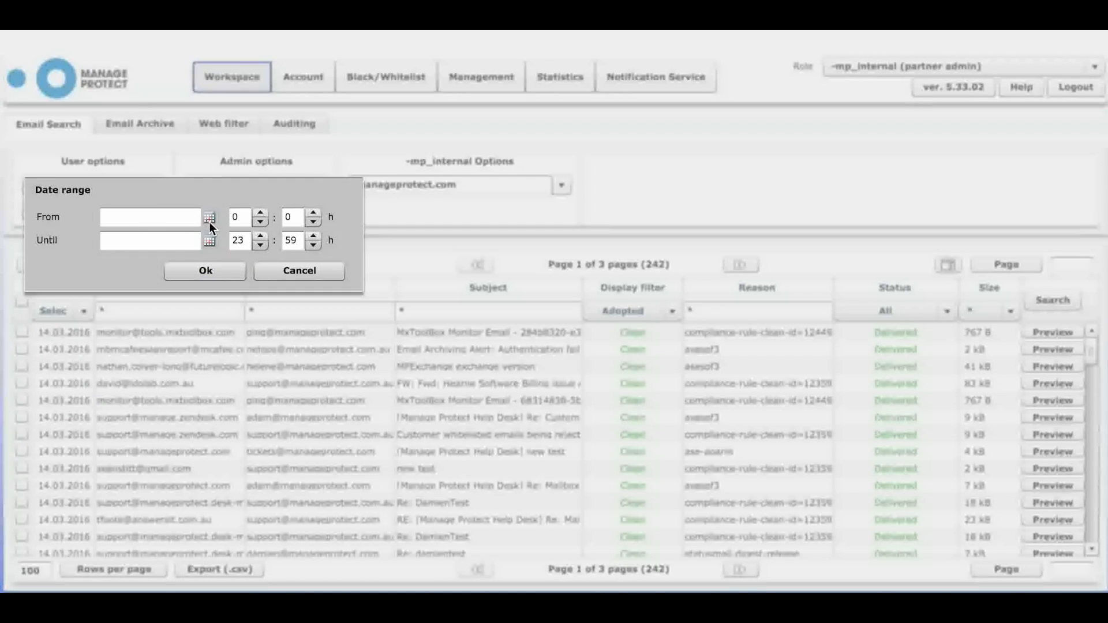
click(299, 270)
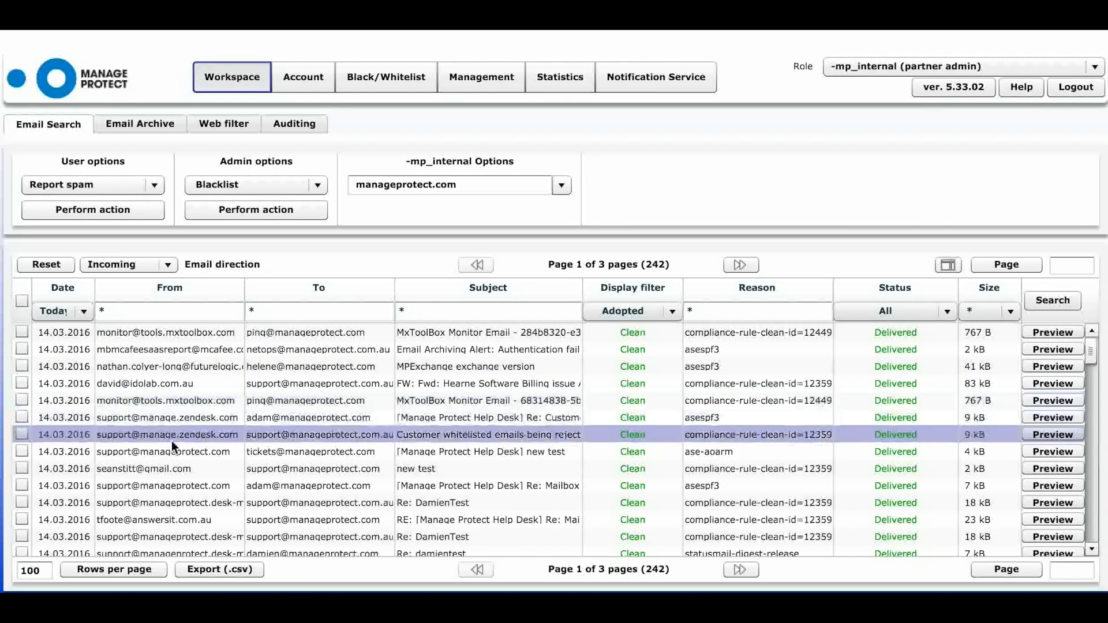
- Filter results by the Gmail sender and support recipient, then inspect the first email's SMTP log
double_click(164, 471)
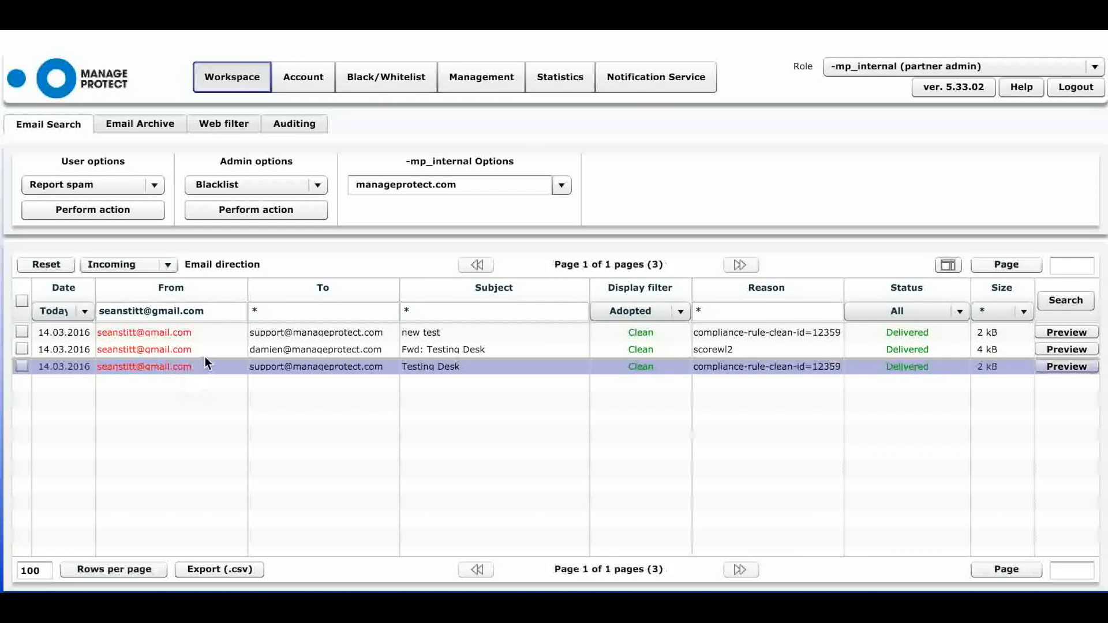
double_click(289, 336)
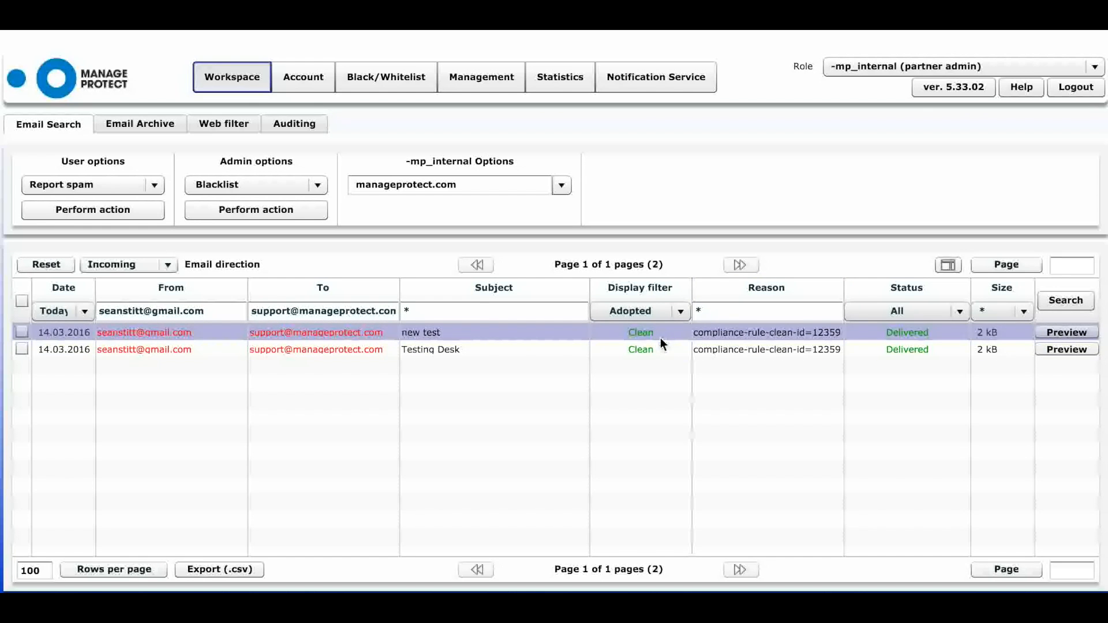
mouse_move(900, 336)
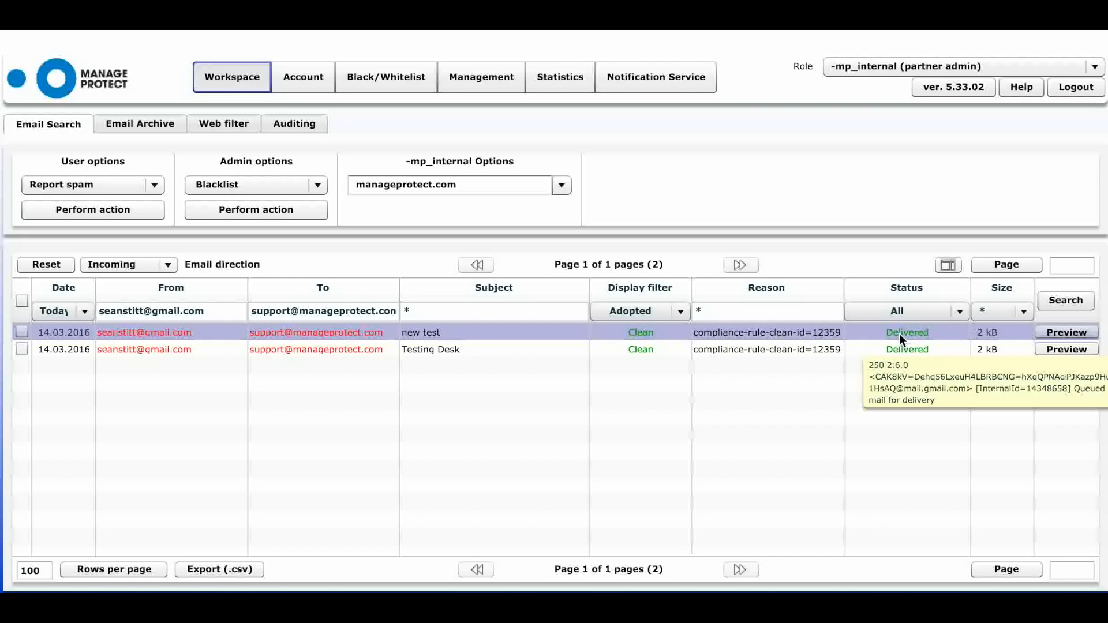
click(1066, 332)
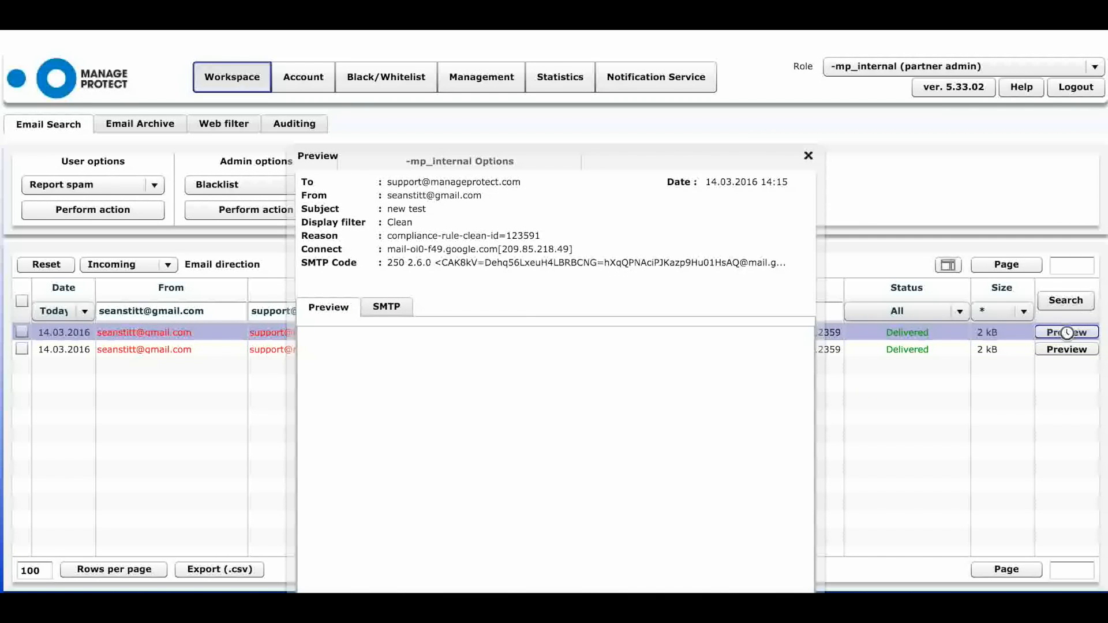
click(383, 306)
drag(409, 334, 831, 333)
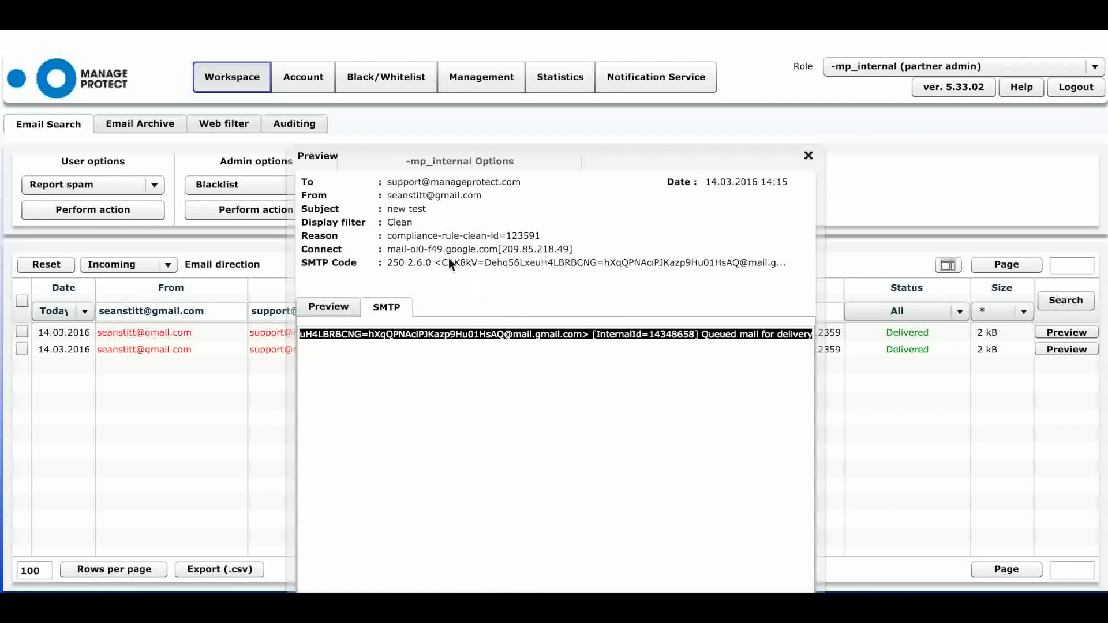
click(808, 156)
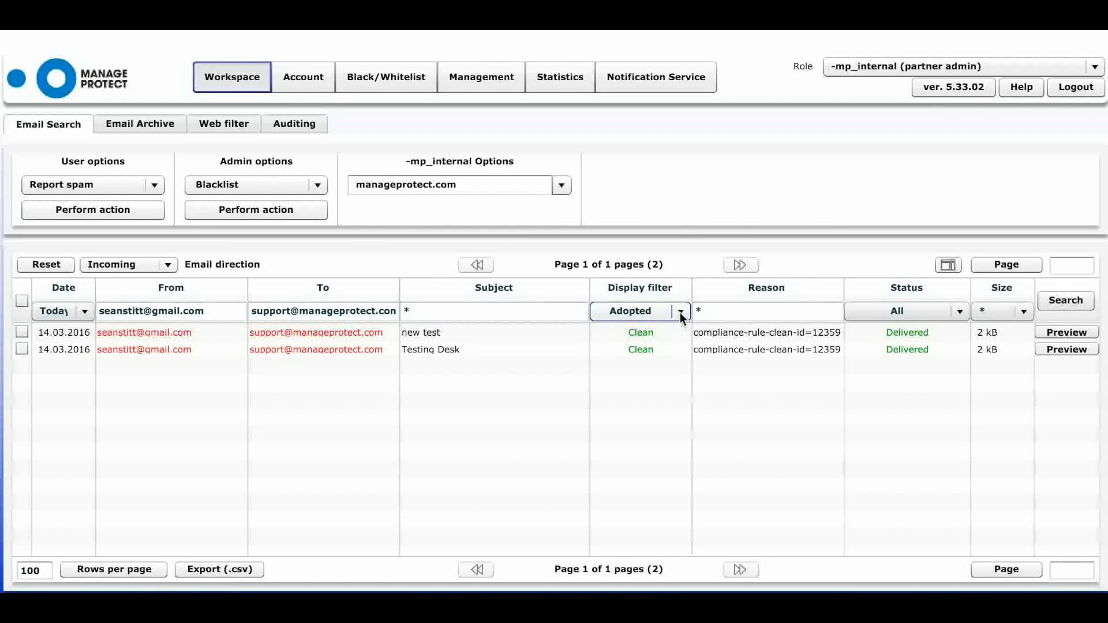
- Reset the sender filters and show only Incoming emails with the Spam display filter, leaving 4 messages
click(58, 265)
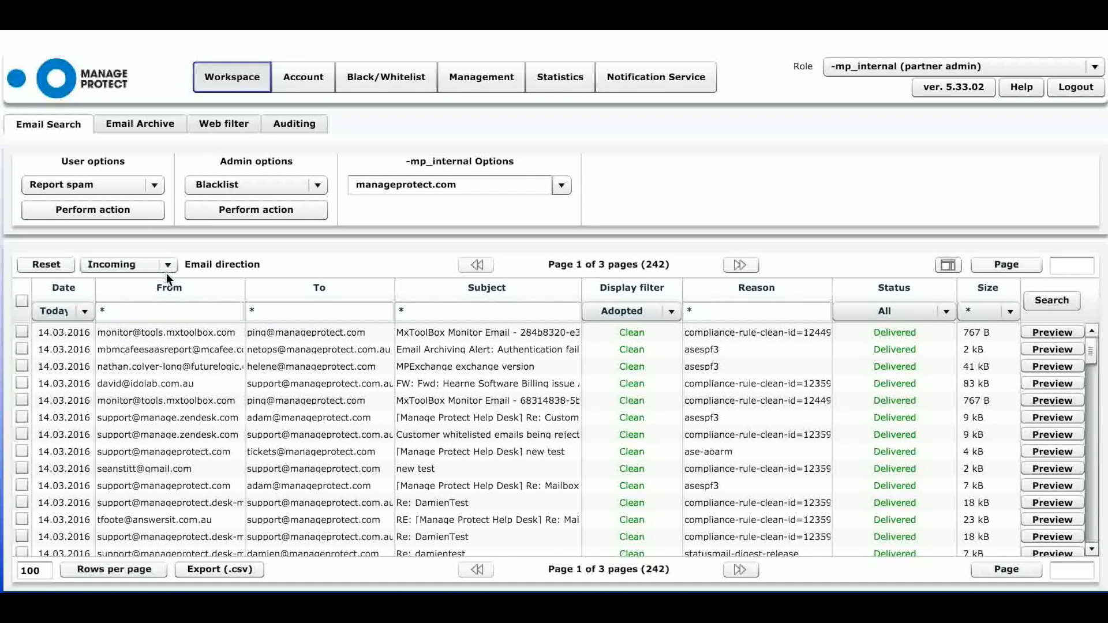
click(168, 266)
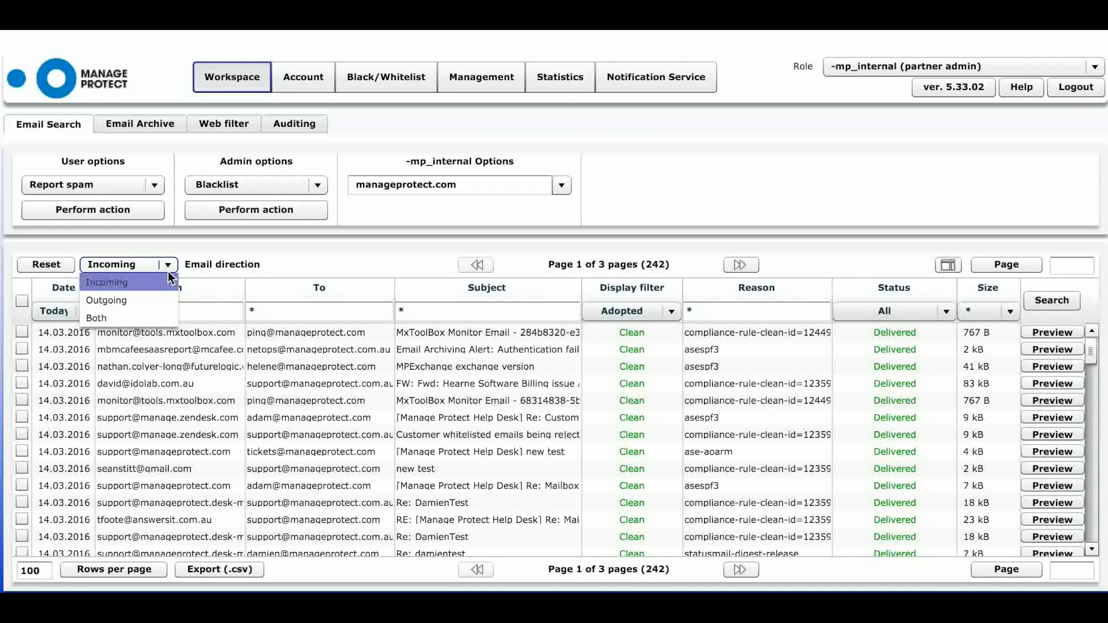
click(169, 282)
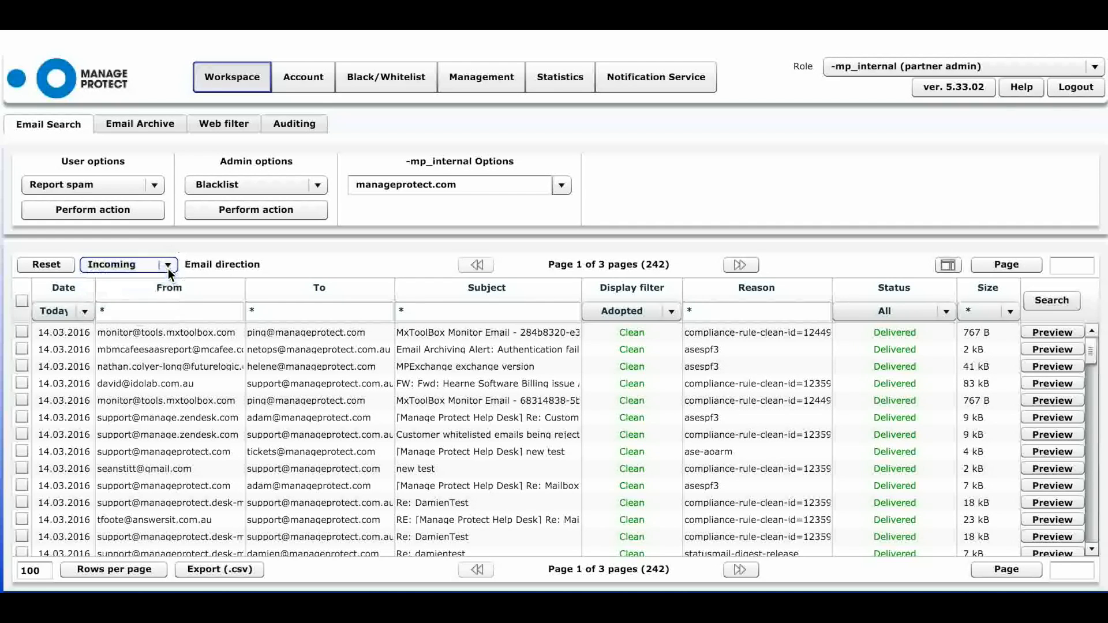
click(676, 311)
click(649, 350)
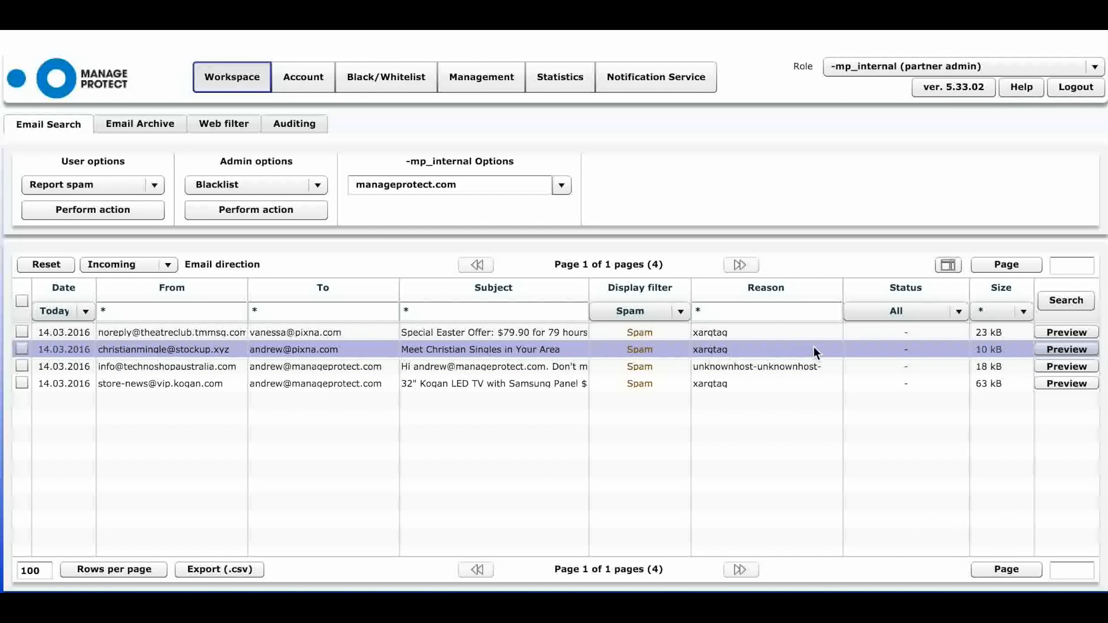
click(1049, 351)
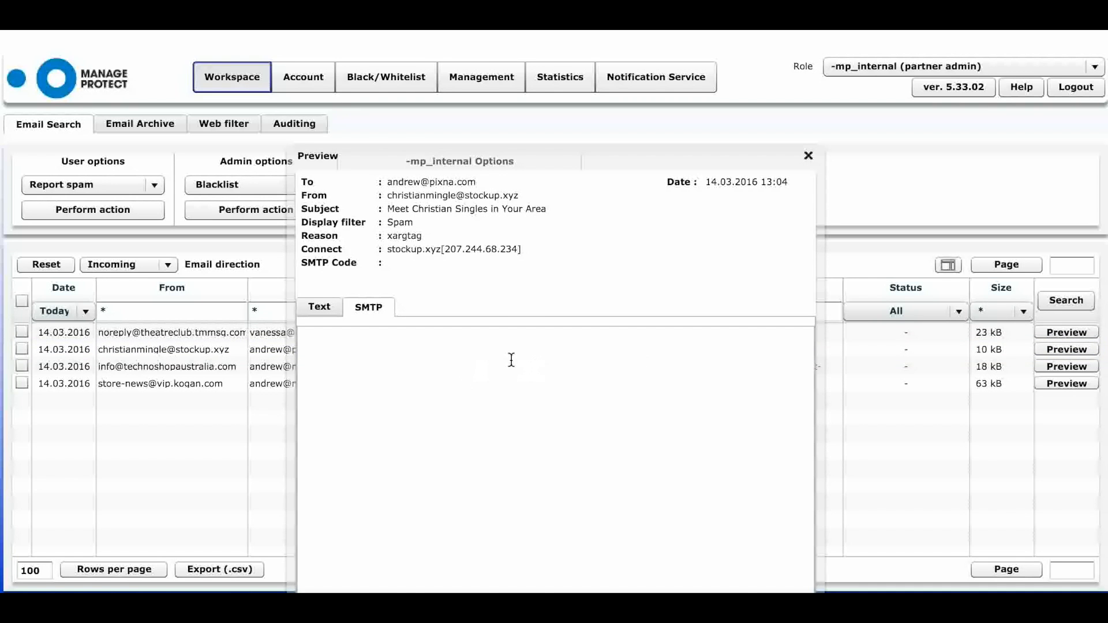
click(323, 306)
drag(540, 157, 534, 62)
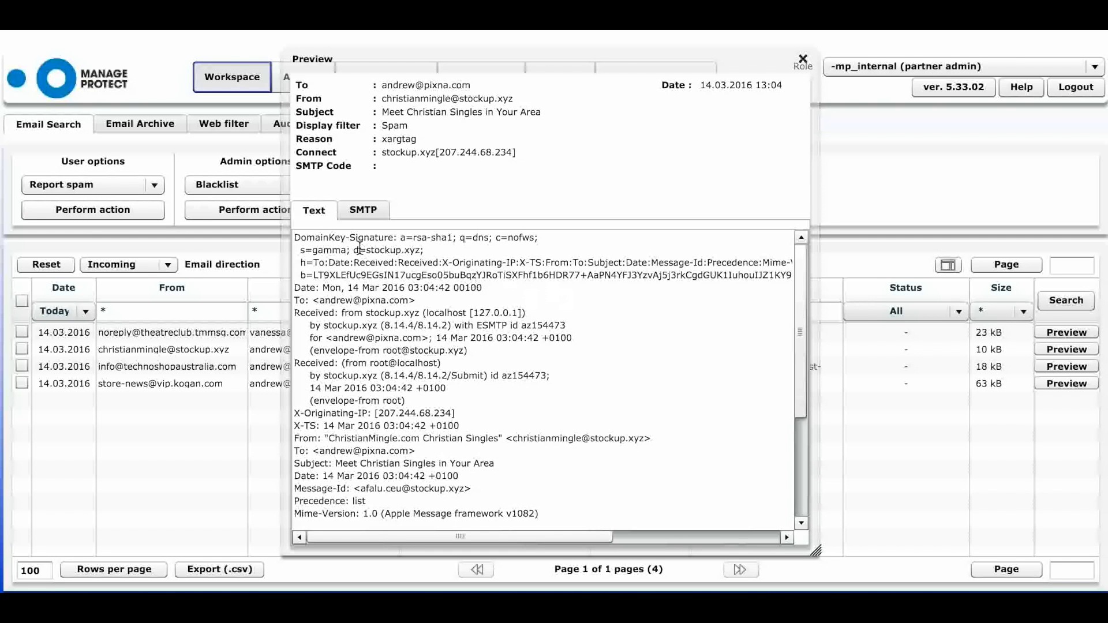
drag(800, 331, 800, 490)
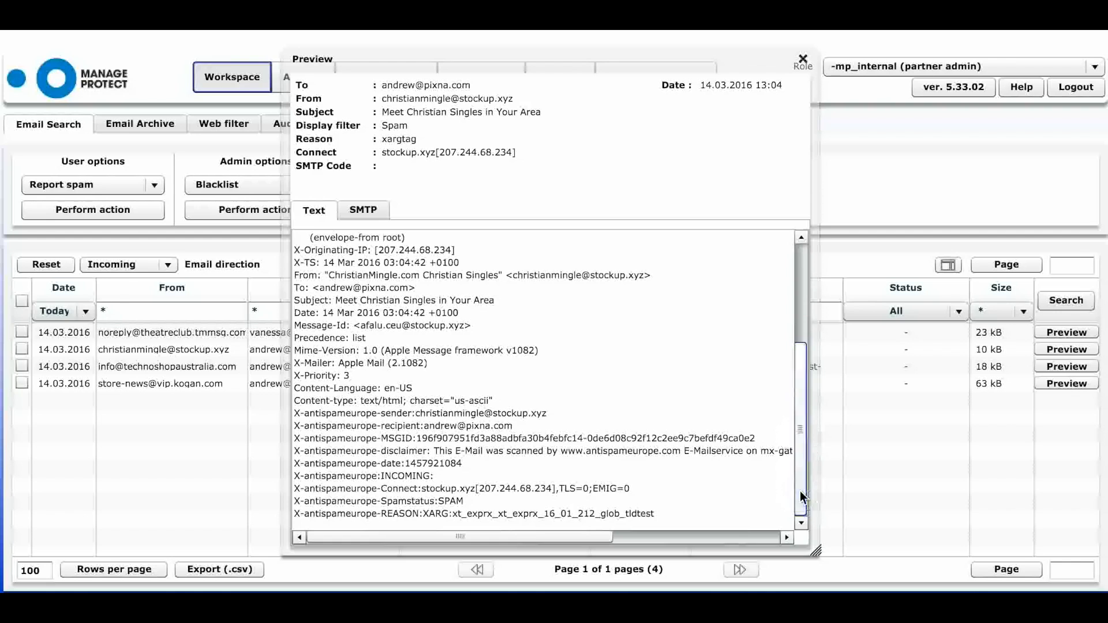
drag(657, 513, 422, 508)
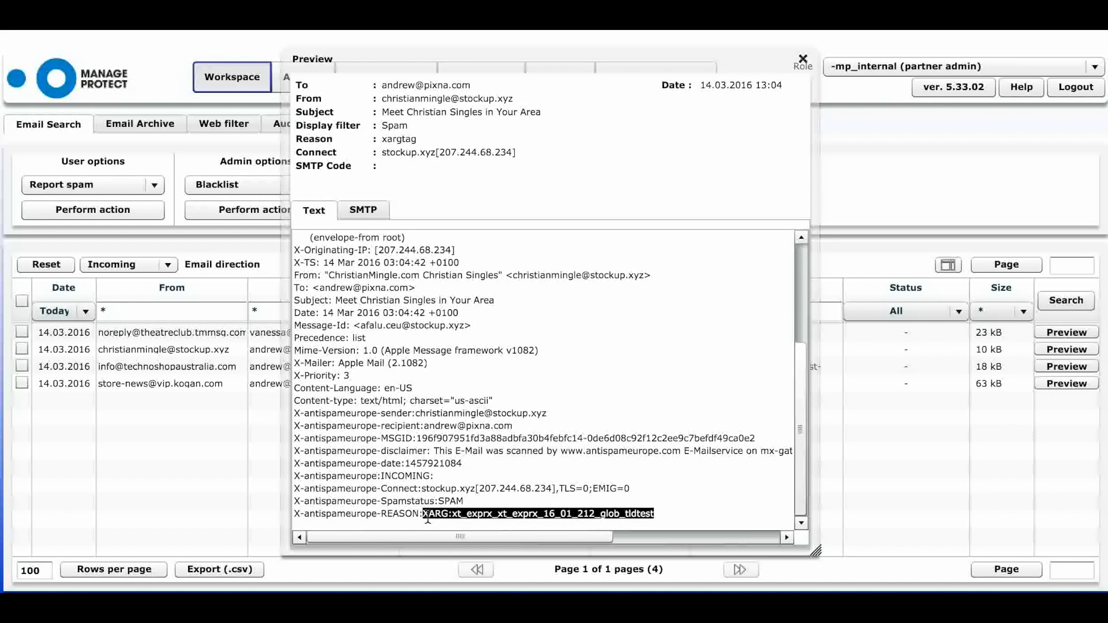
click(651, 515)
drag(648, 516, 452, 519)
click(801, 59)
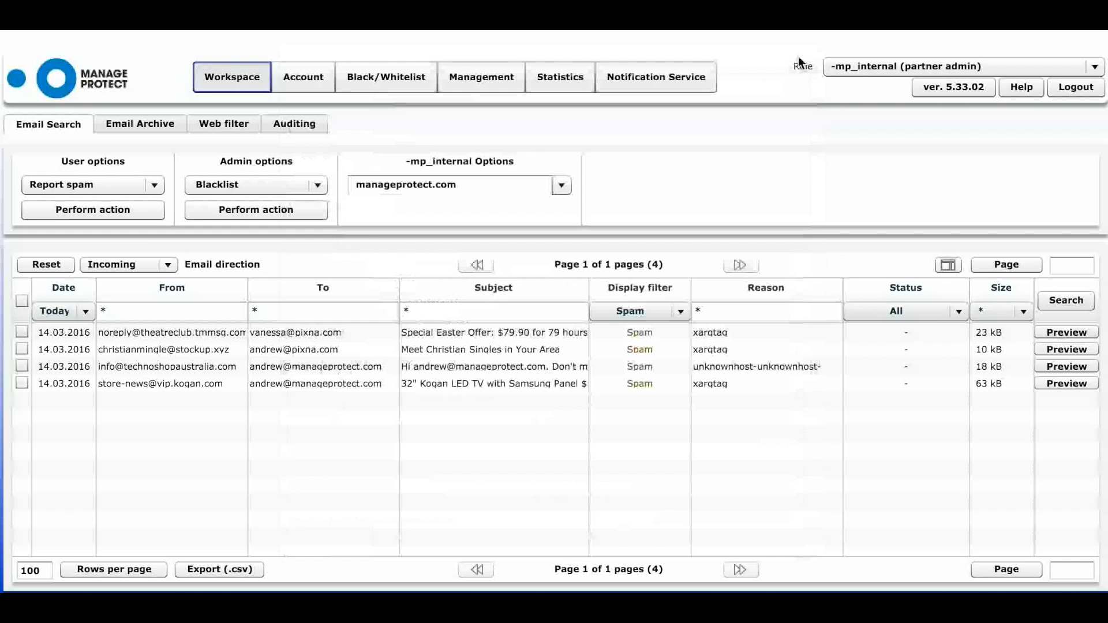
- Tick the Special Easter Offer email and review the User options actions, leaving Report spam selected
click(22, 332)
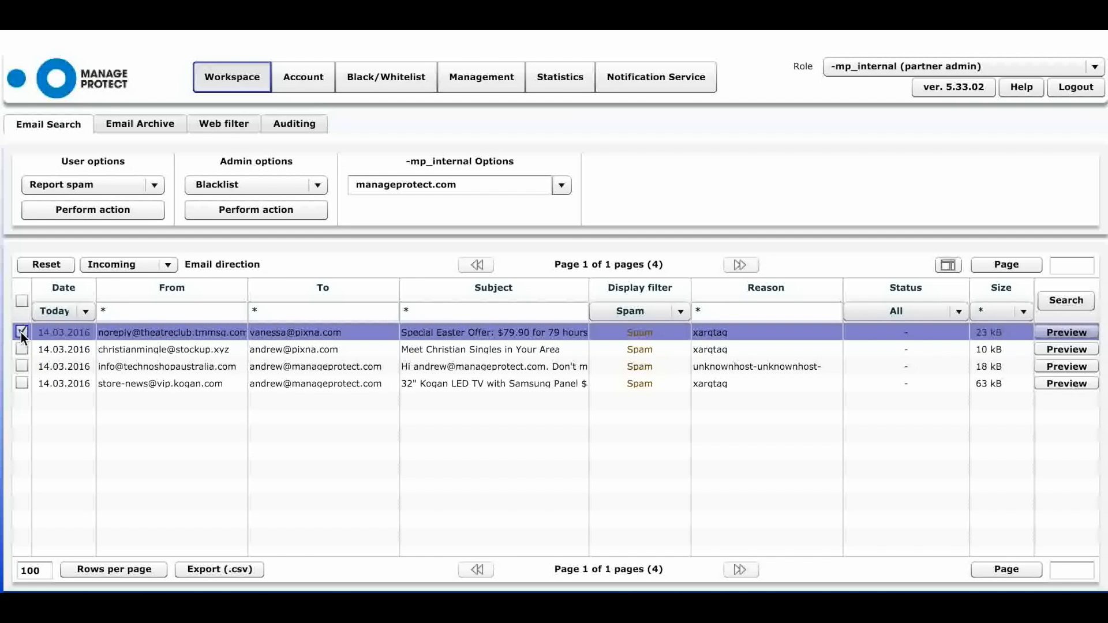
click(154, 186)
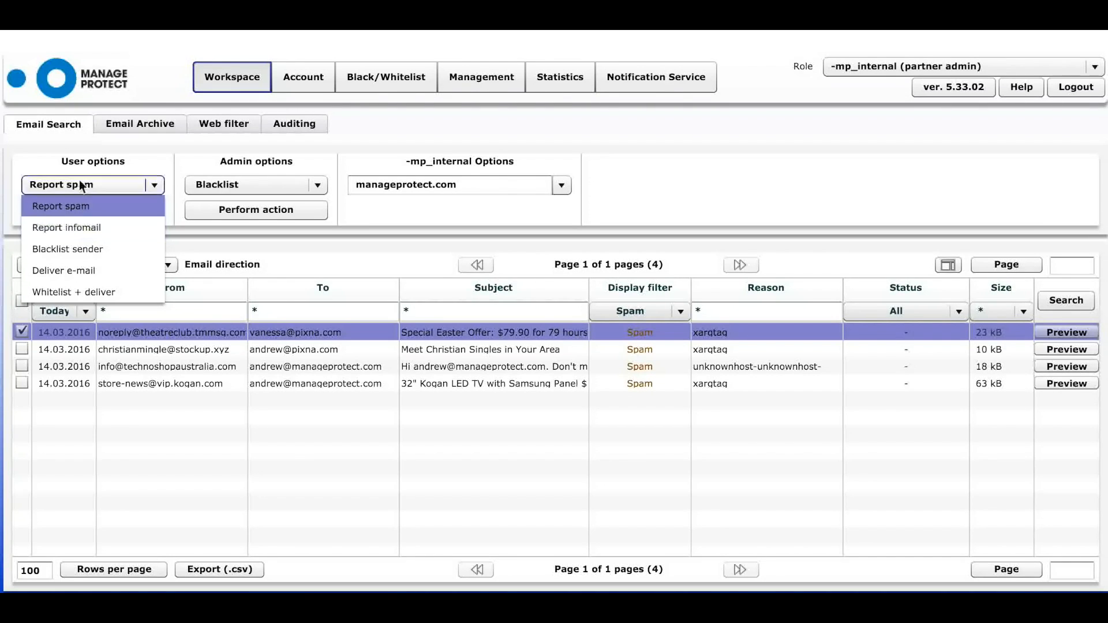
click(147, 157)
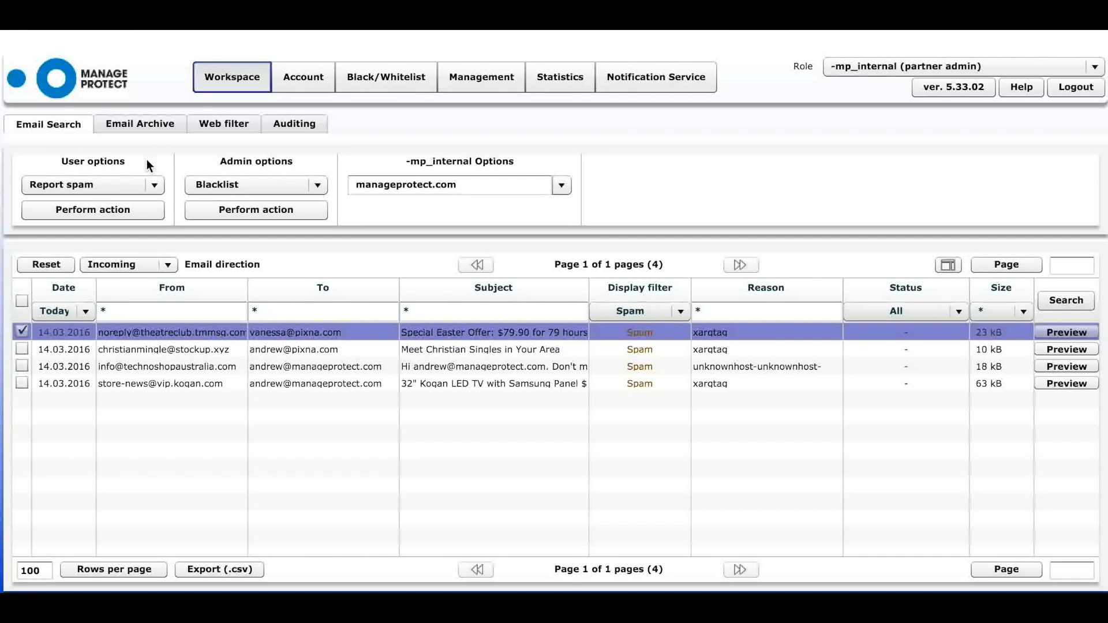
- Browse manageprotect.com's Email Archive, select all archived emails, then bring up the Auditing log
click(140, 125)
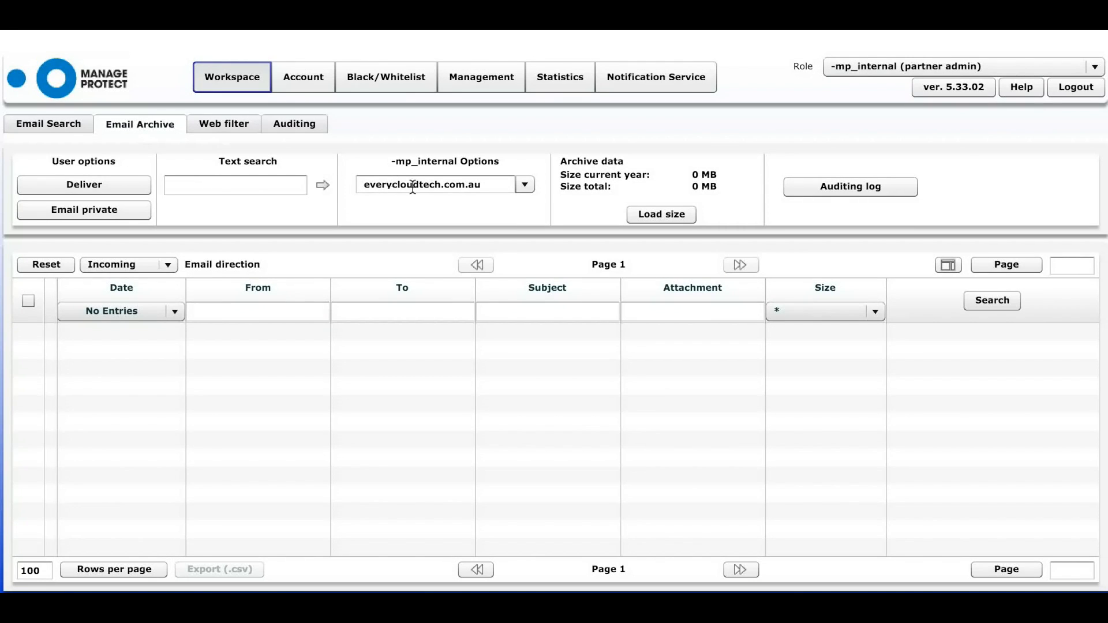
click(525, 185)
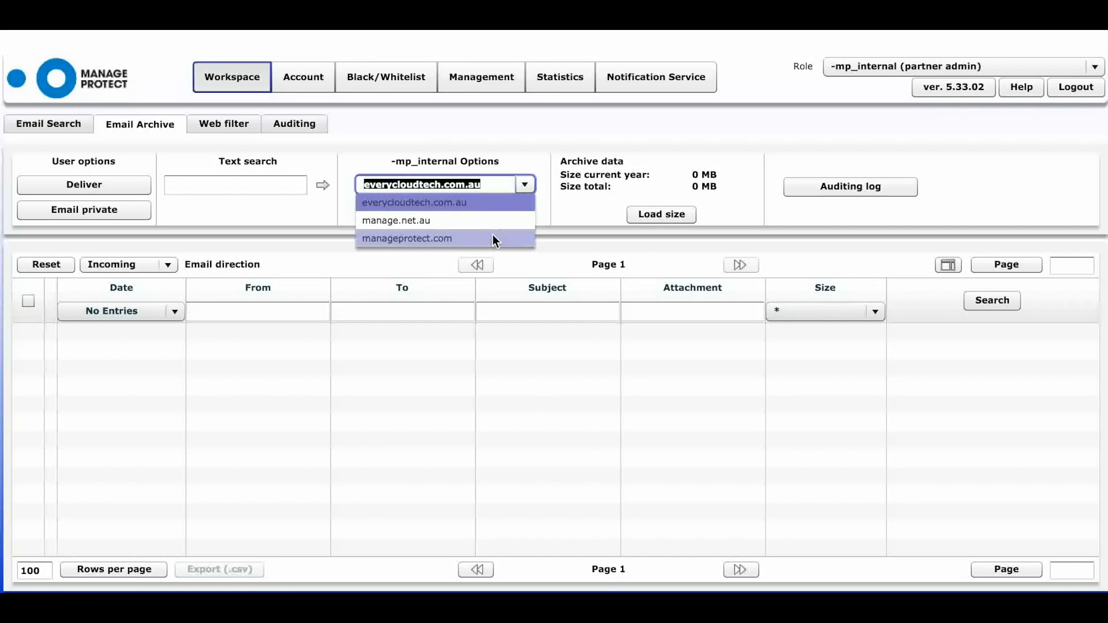
click(493, 237)
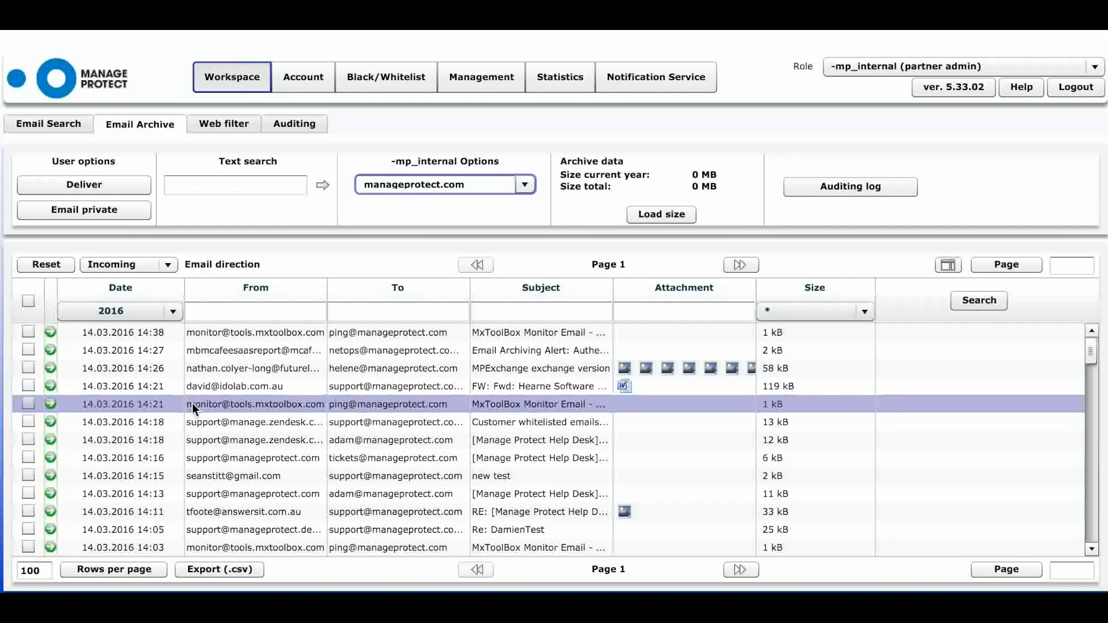
click(28, 476)
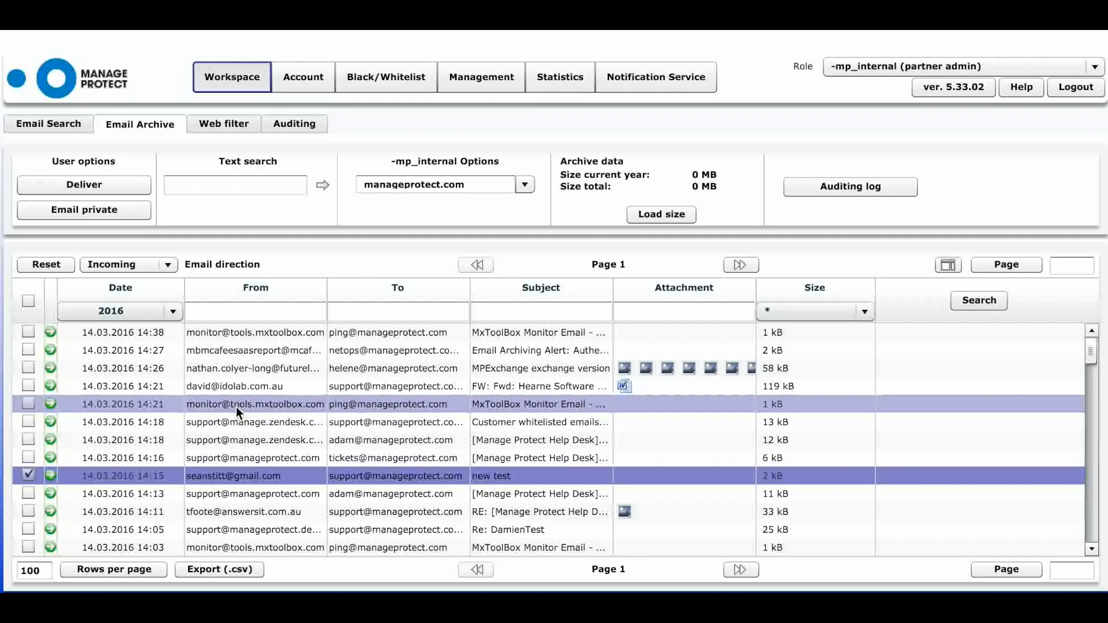
click(29, 301)
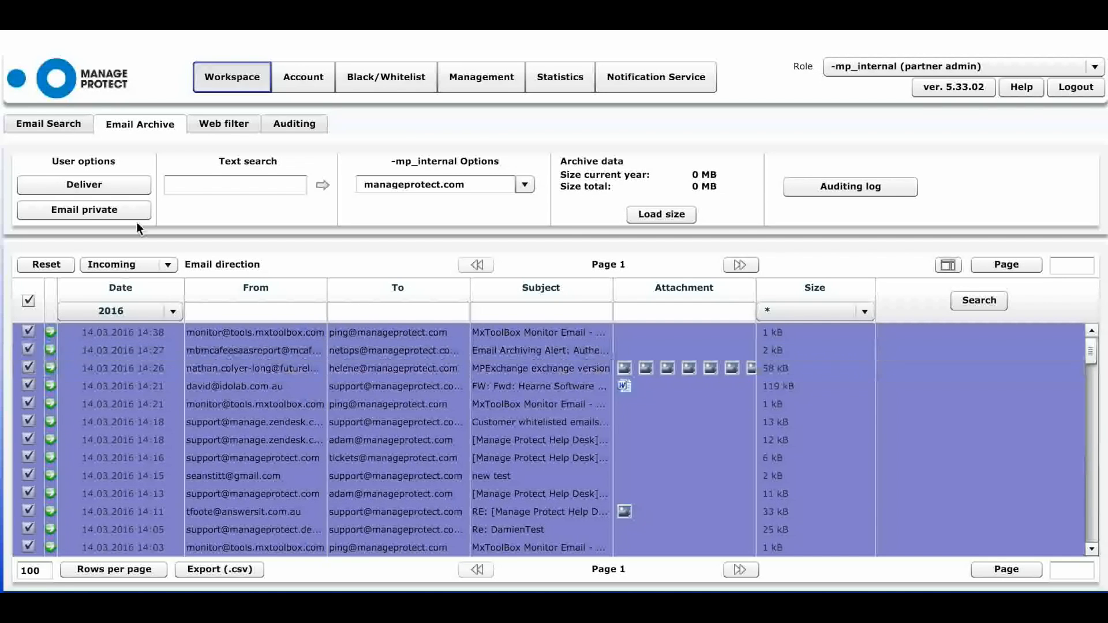
click(281, 131)
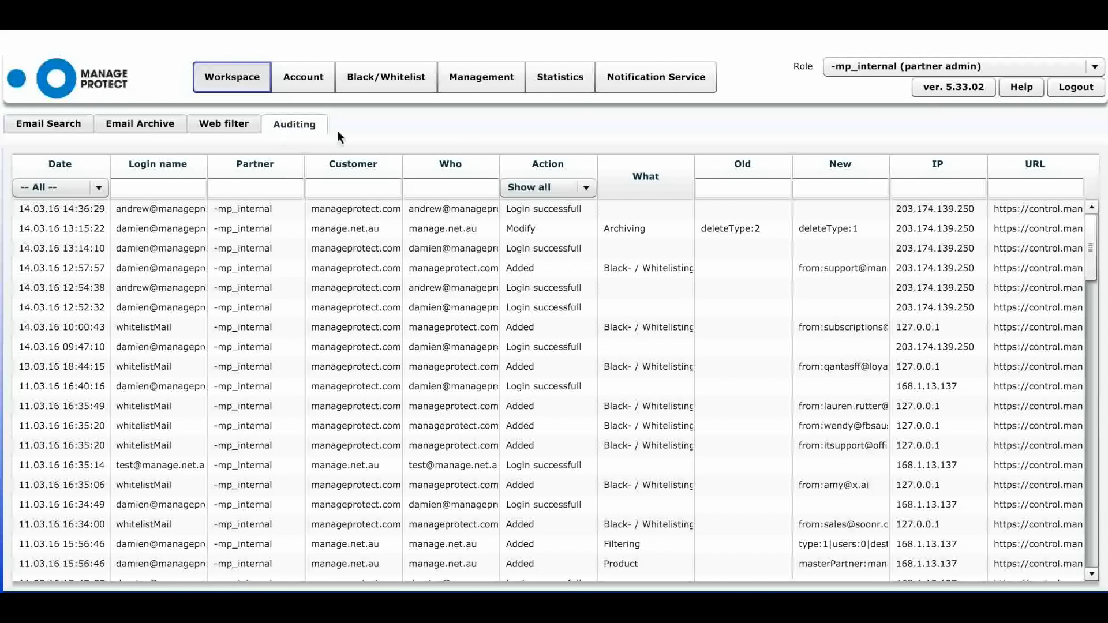
- Return to Email Search's four spam messages and review the User options and Admin options actions
click(569, 248)
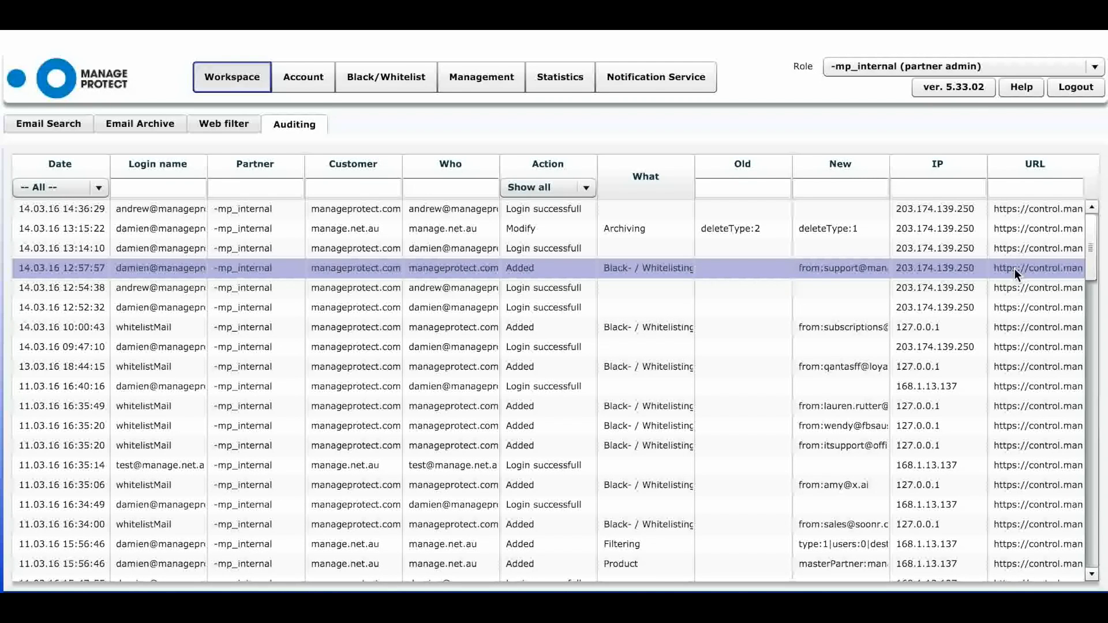
click(74, 123)
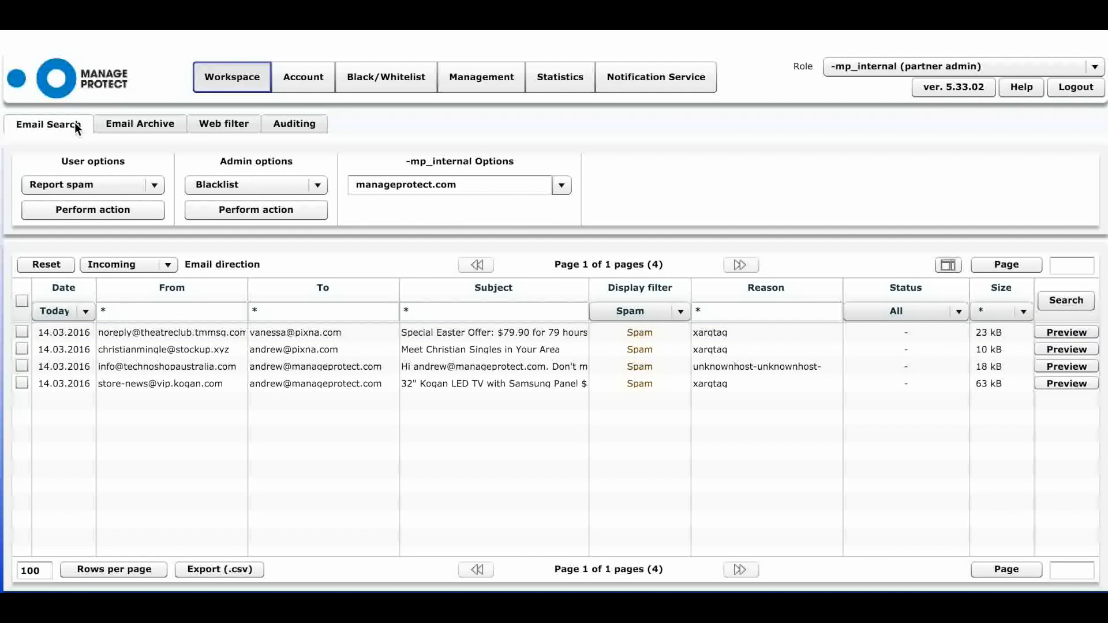
click(153, 187)
click(153, 187)
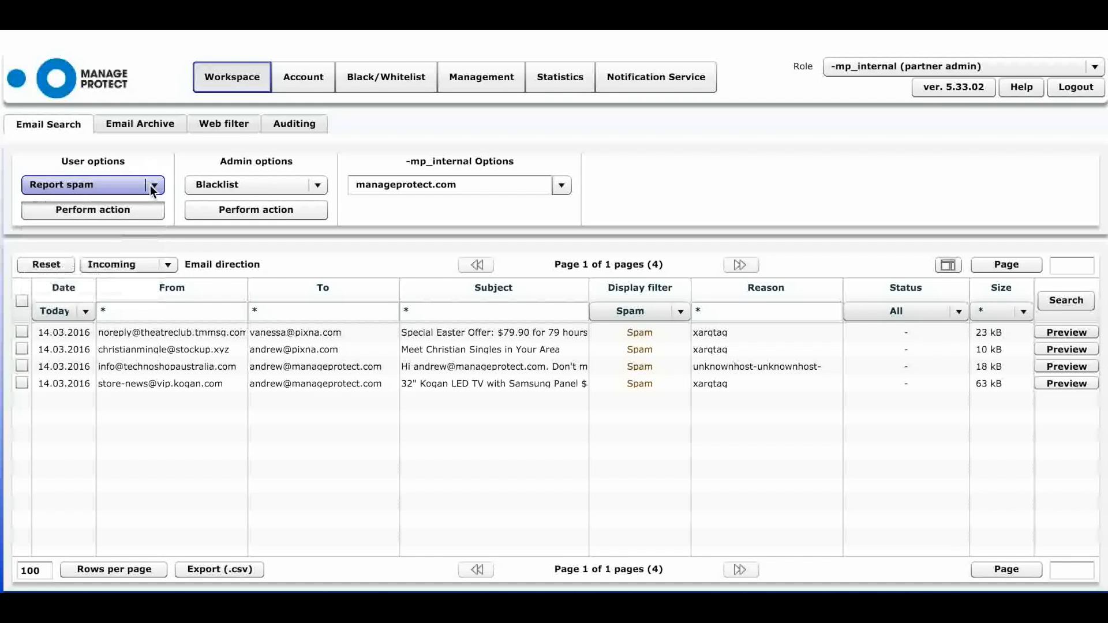
click(323, 189)
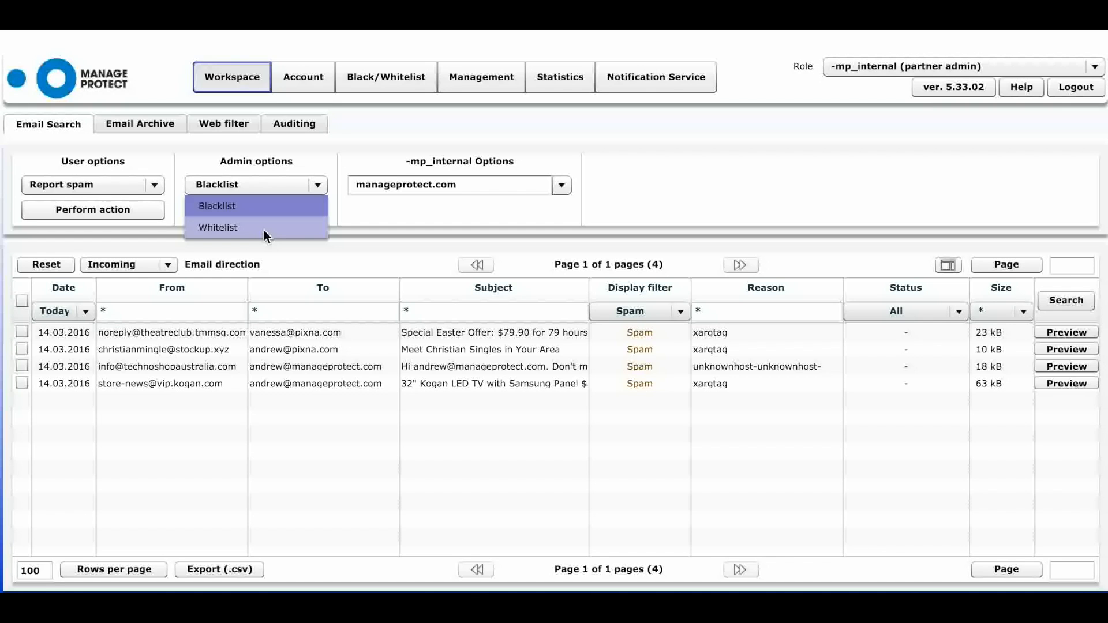
- Tick the christianmingle spam message, set Admin options to Whitelist, and go to the Black/Whitelist page
click(22, 349)
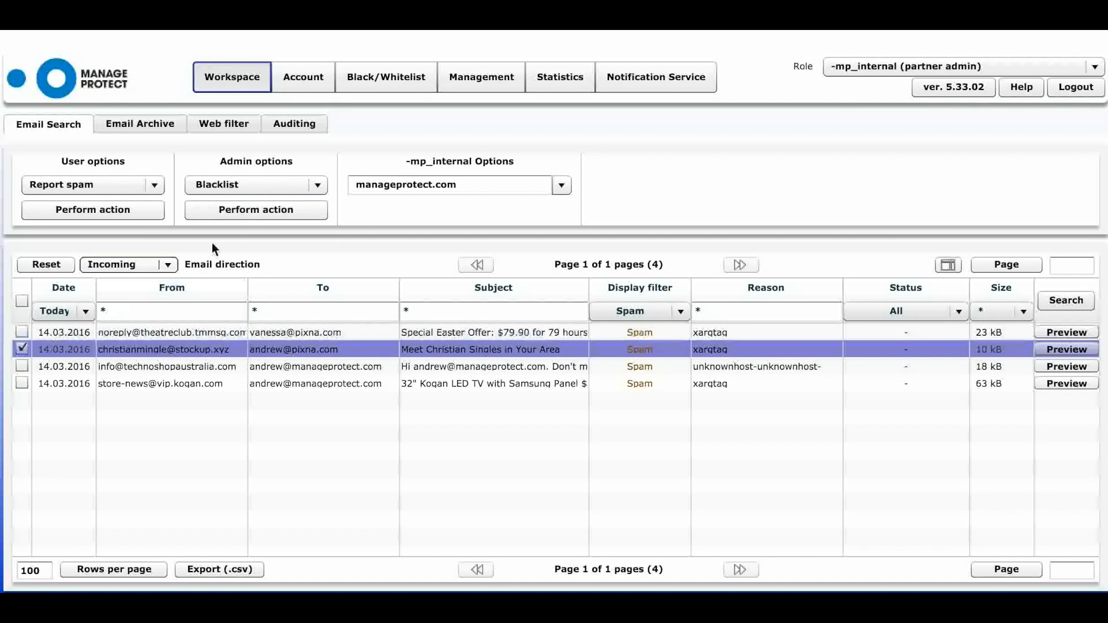
click(319, 185)
click(283, 226)
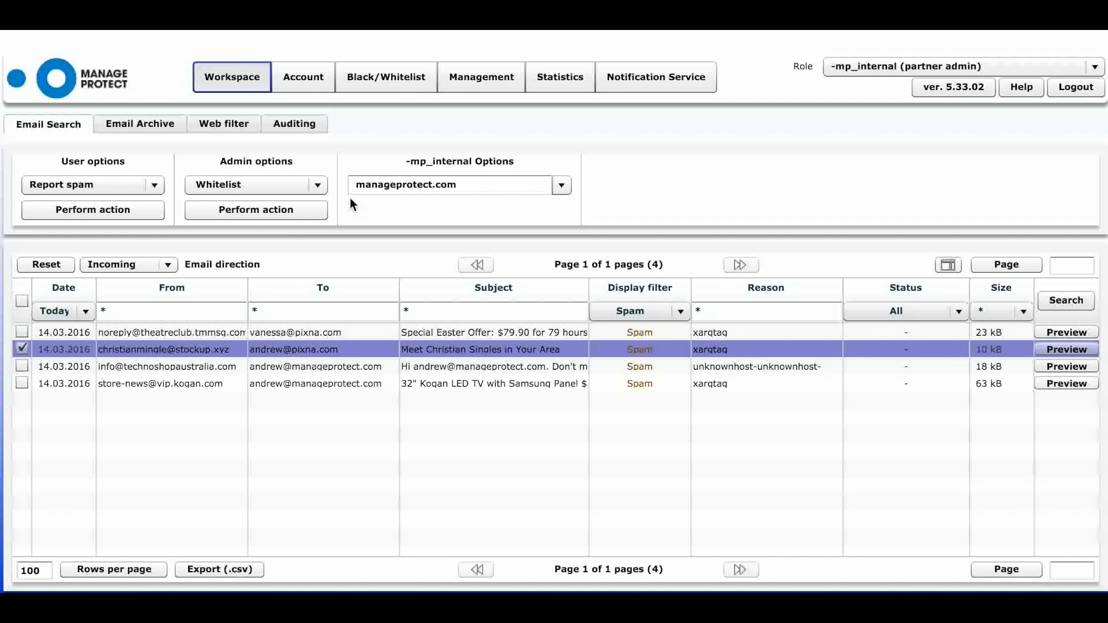
click(383, 78)
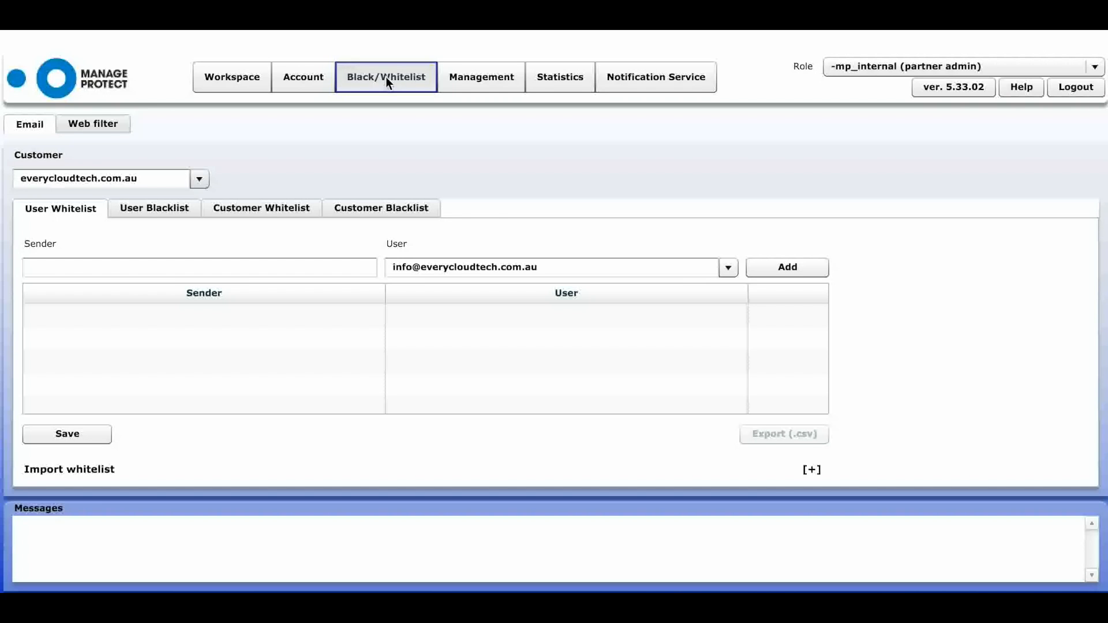
- Show manageprotect.com's User and Customer whitelists and blacklists, then go to Management
click(199, 179)
click(161, 234)
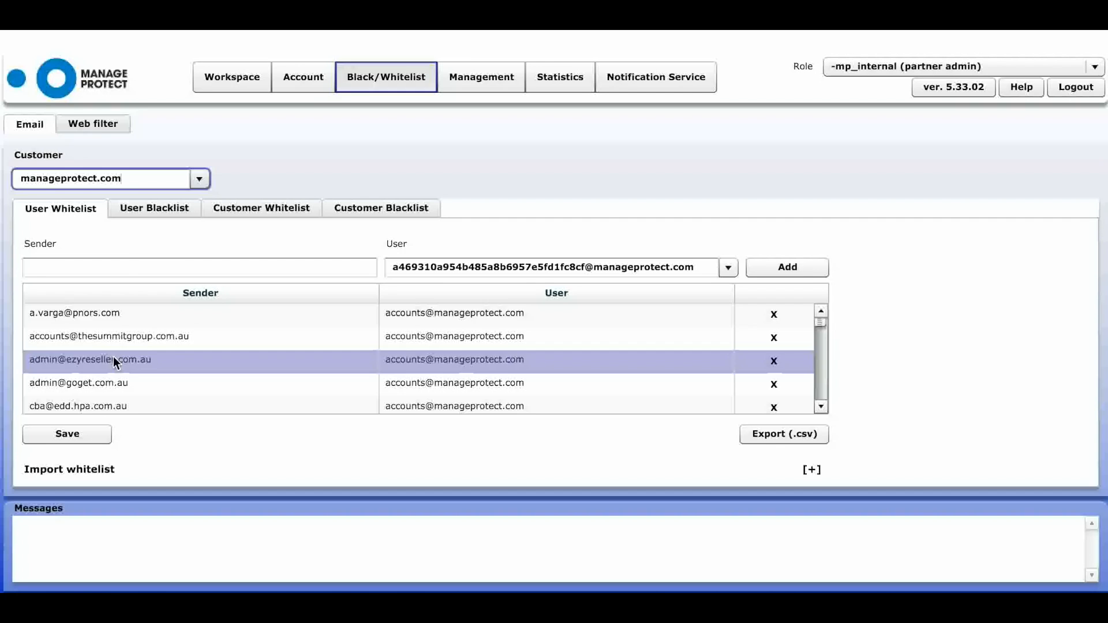
click(149, 212)
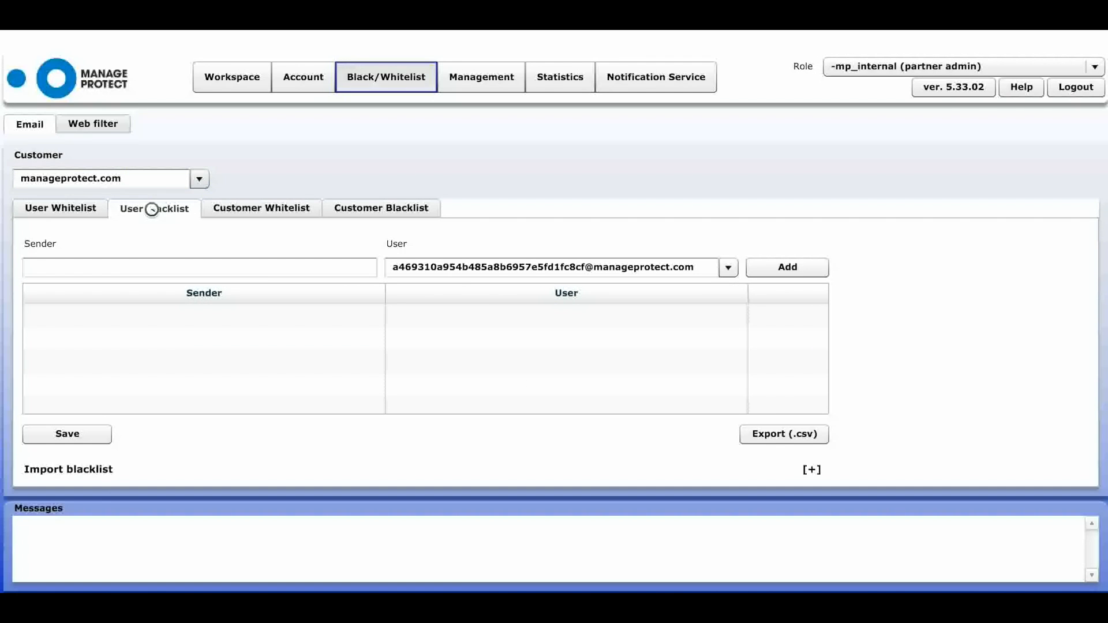
click(241, 218)
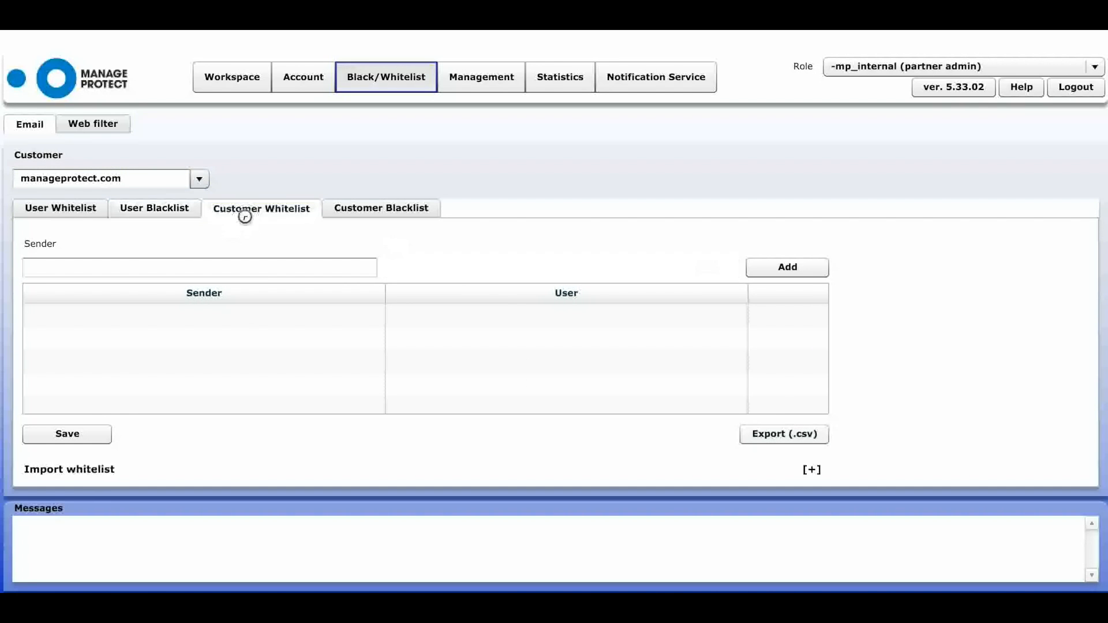
click(365, 205)
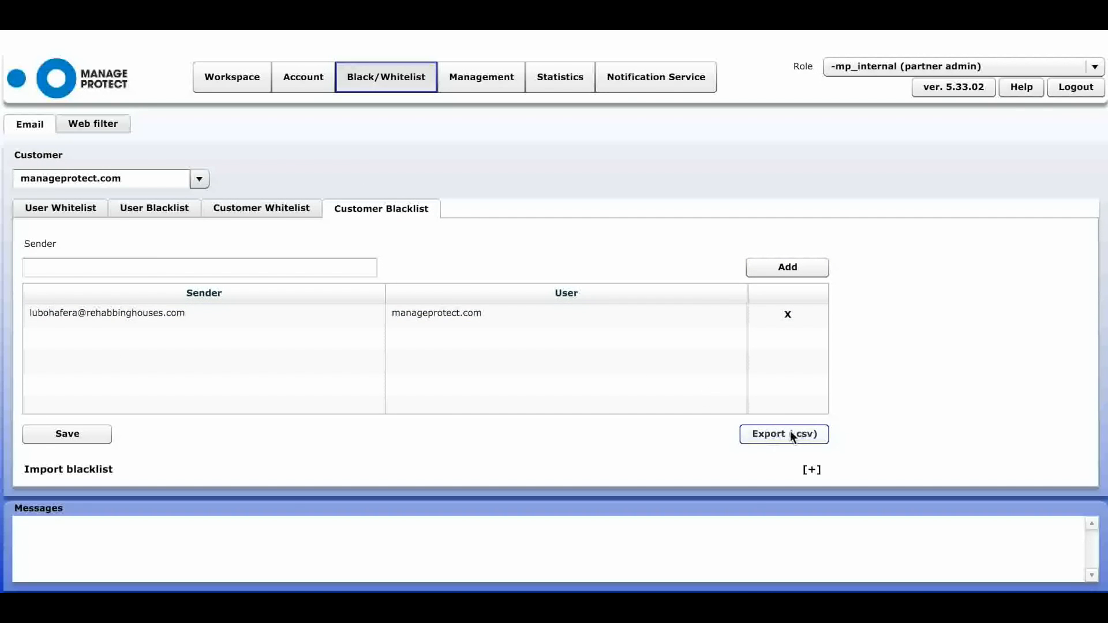
click(486, 78)
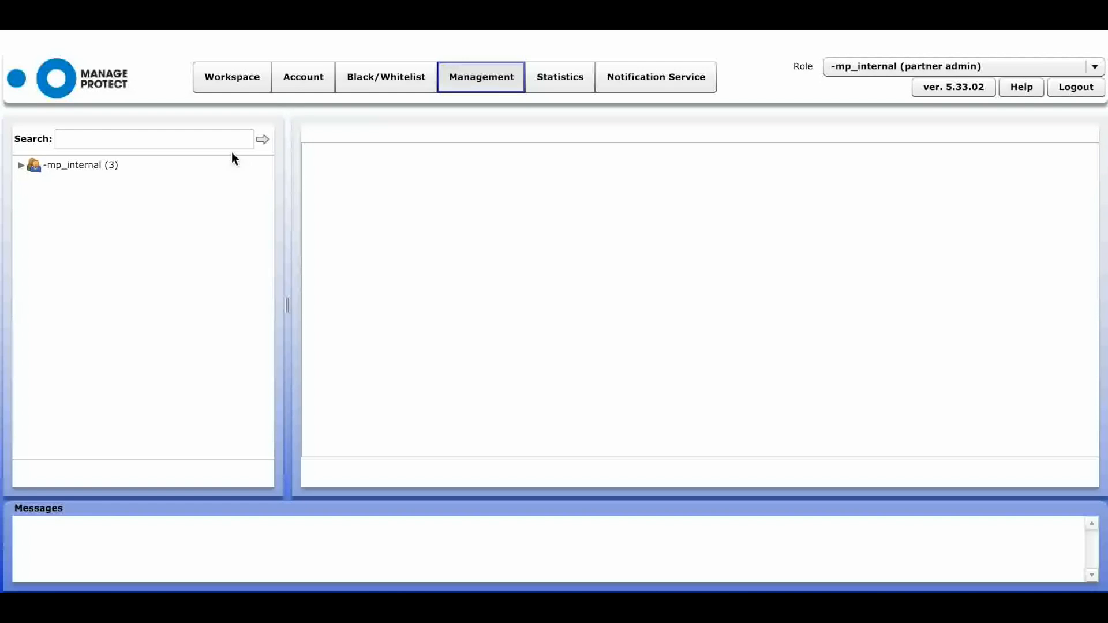
- Search the -mp_internal customer tree for 'manage' and open manageprotect.com's login data
click(22, 167)
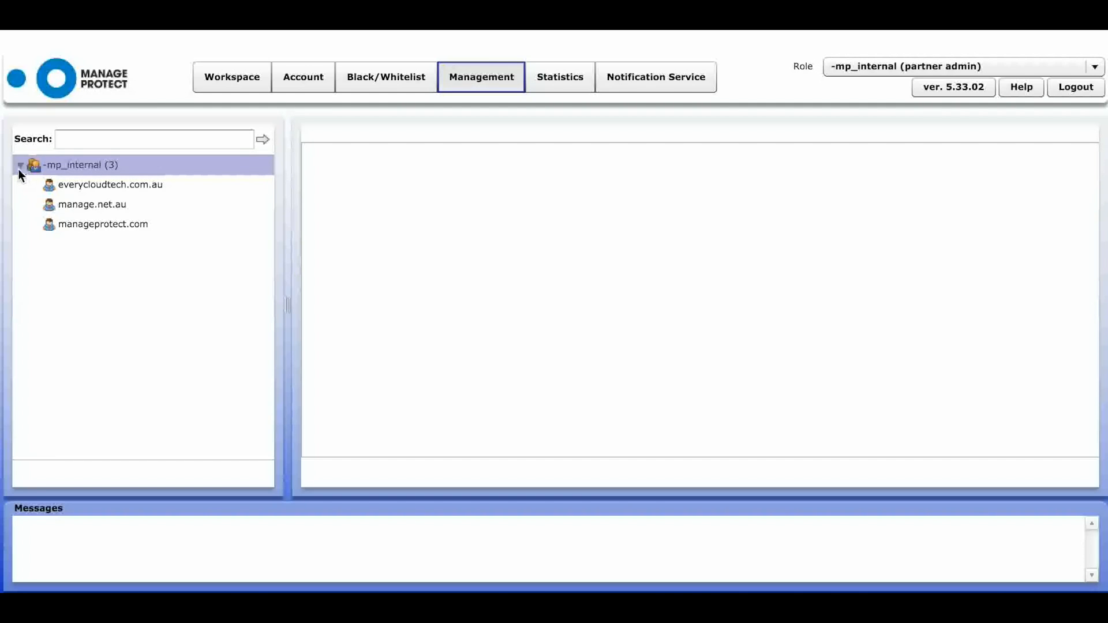
click(94, 227)
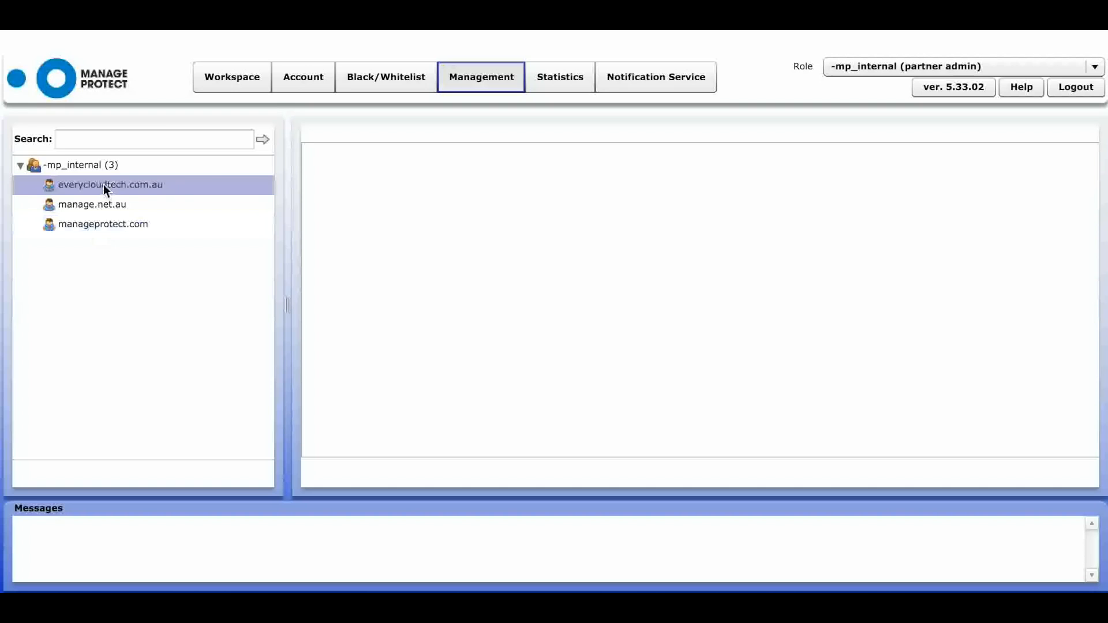
click(113, 139)
text(man)
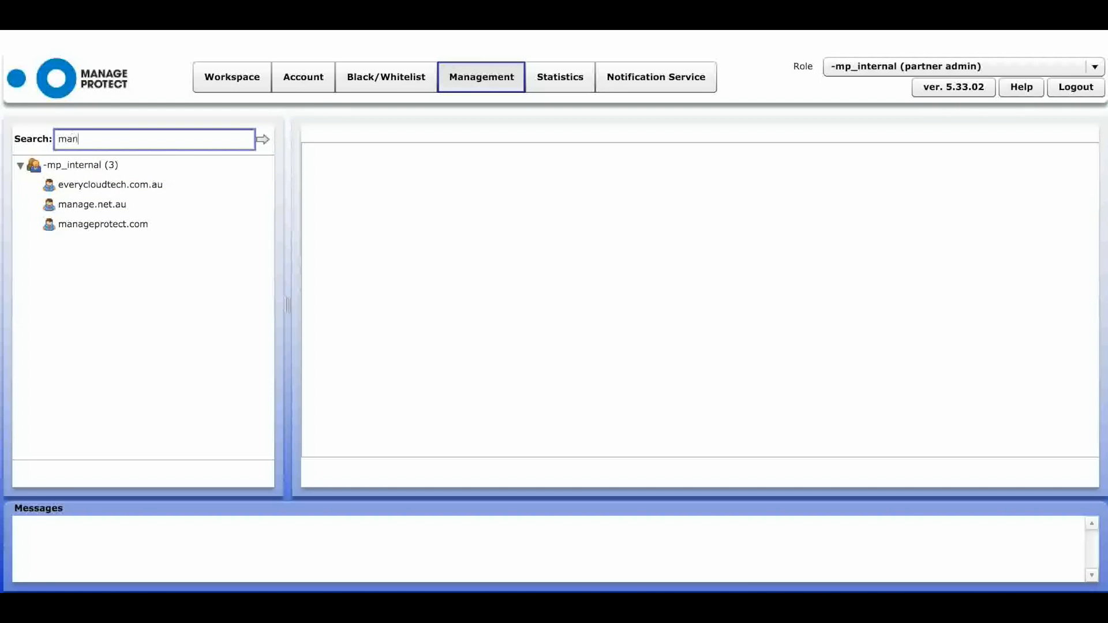
text(age)
key(Return)
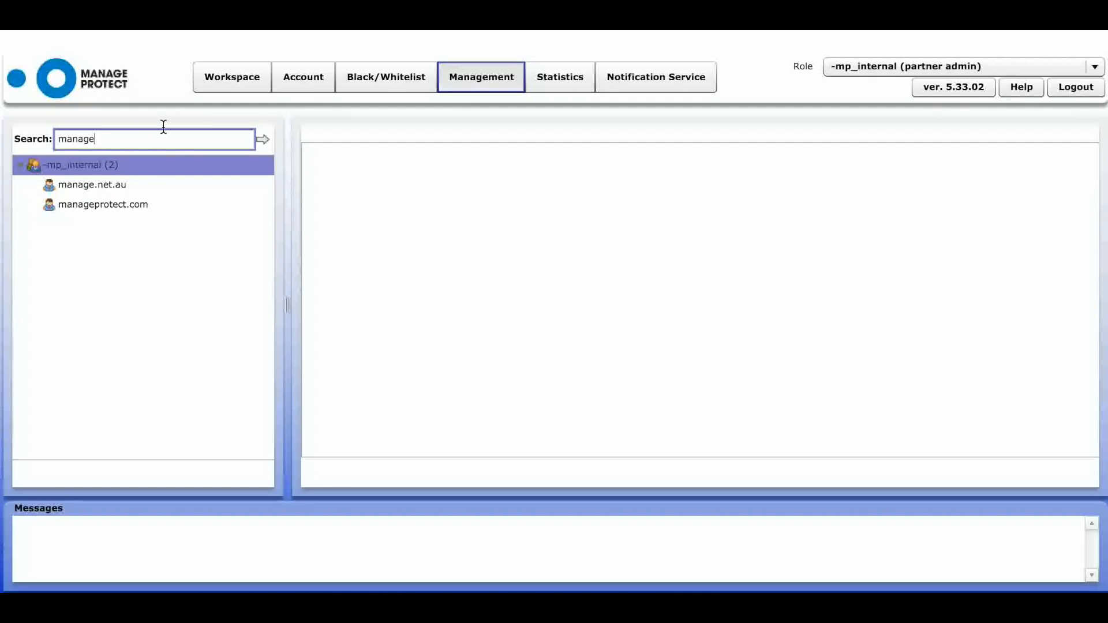
click(115, 166)
click(95, 205)
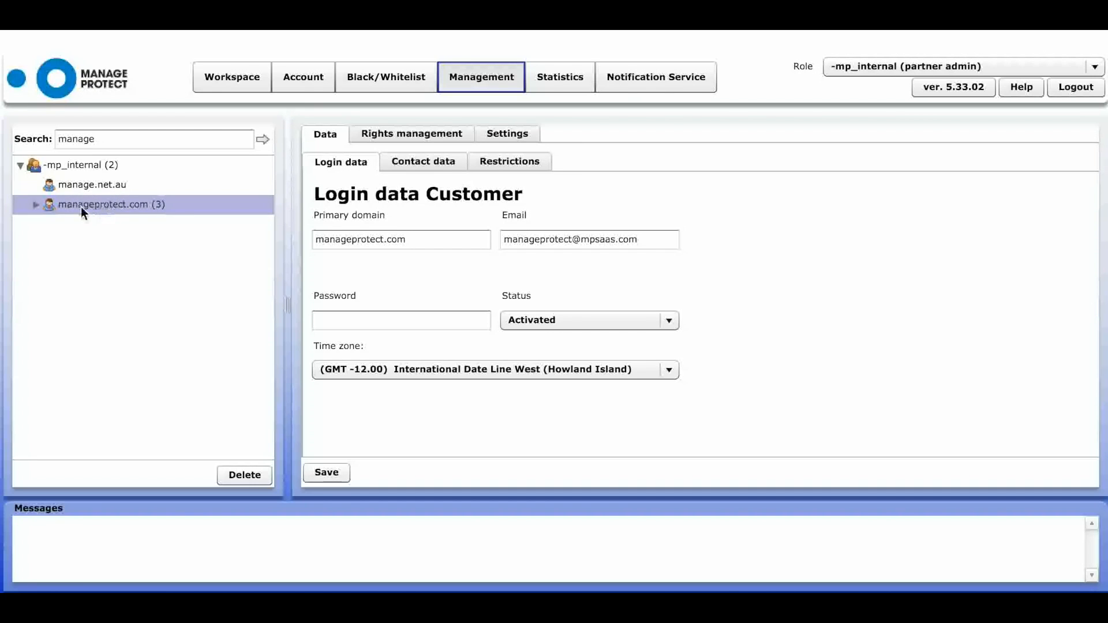
- Review manageprotect.com's Rights management, expanding the management, account and workspace menu permissions
click(84, 206)
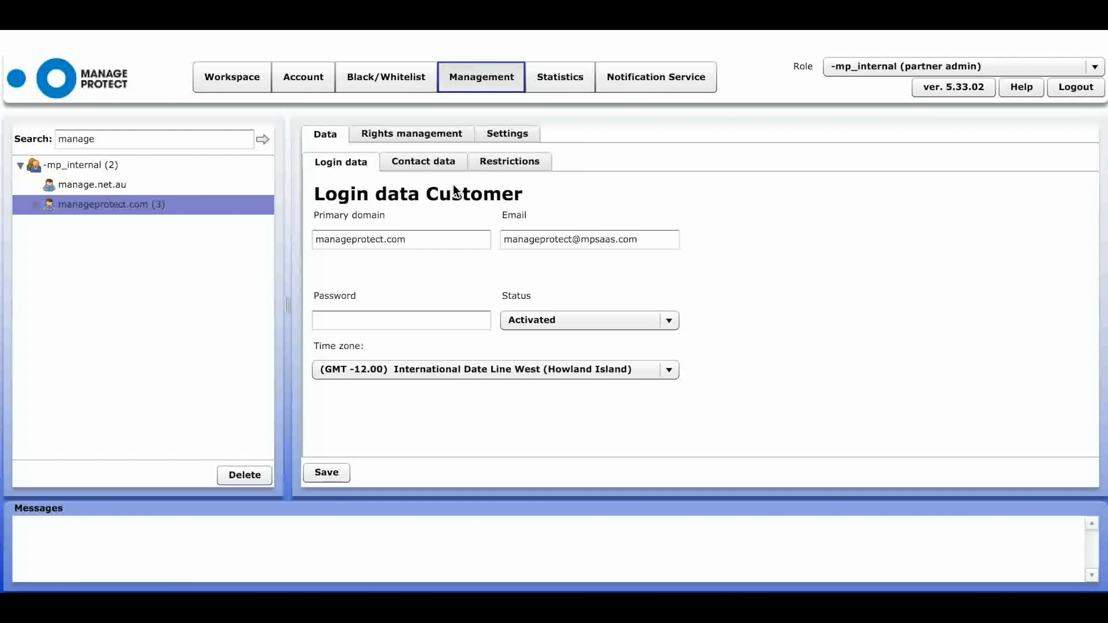
click(410, 137)
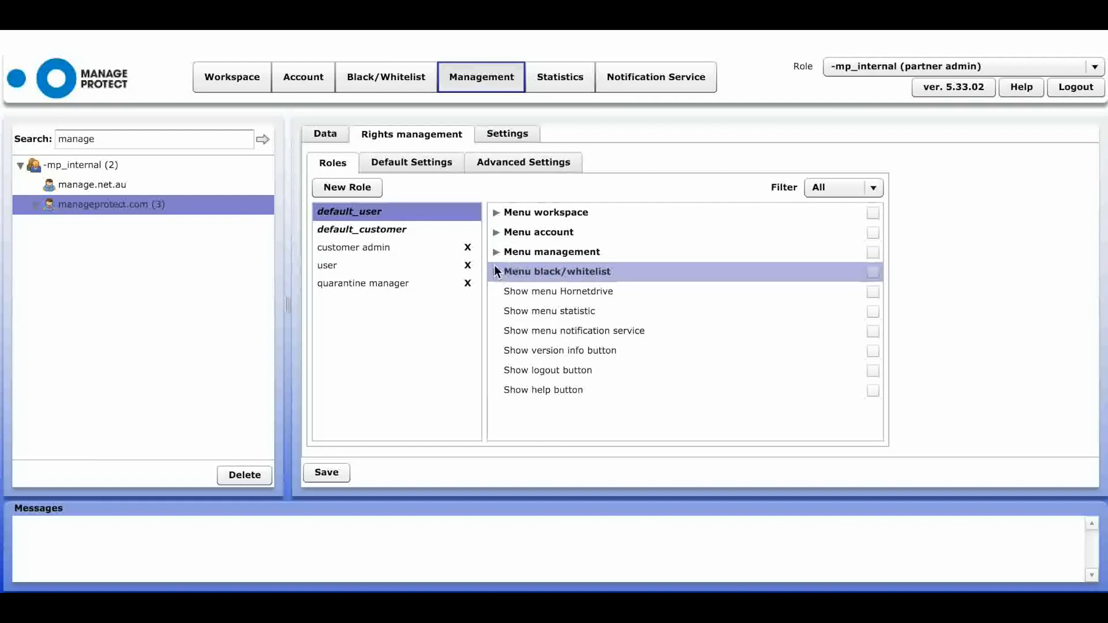
click(495, 252)
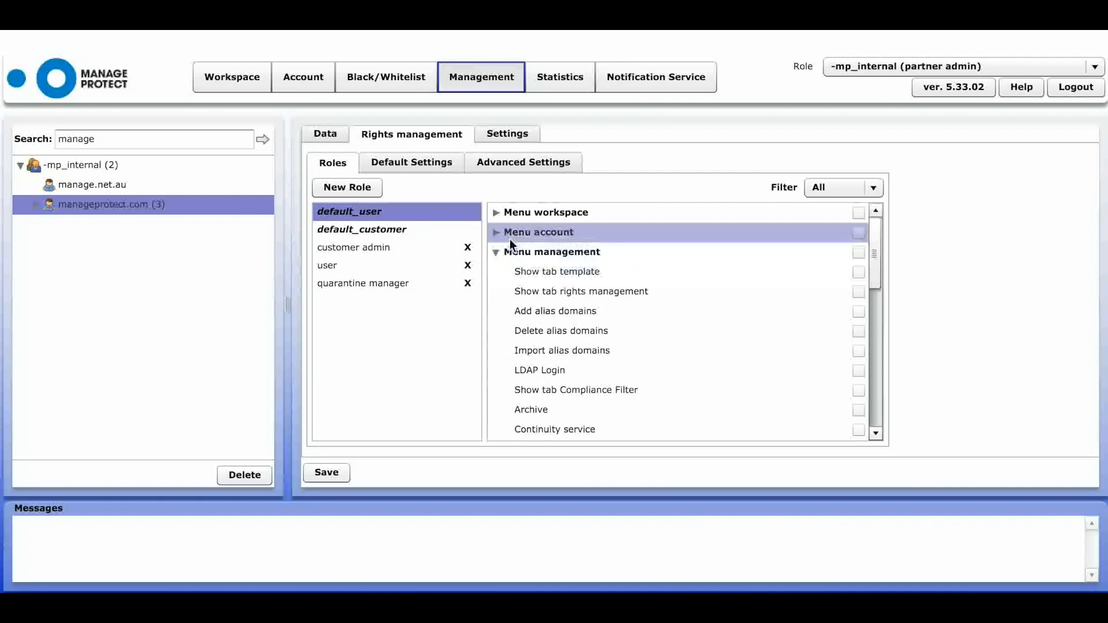
click(499, 233)
click(495, 213)
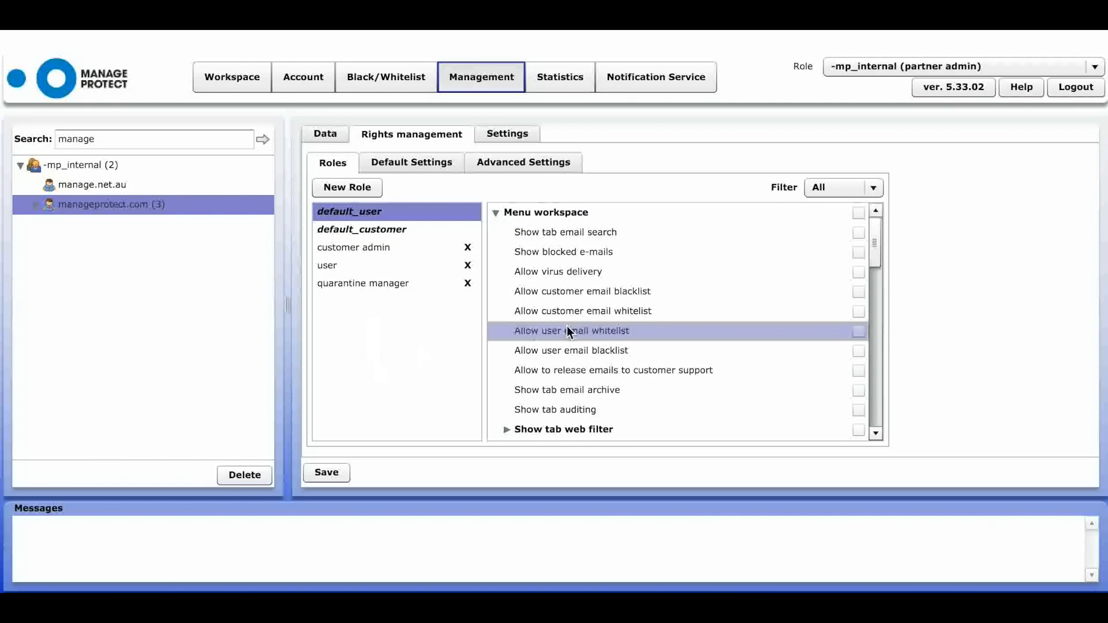
click(549, 164)
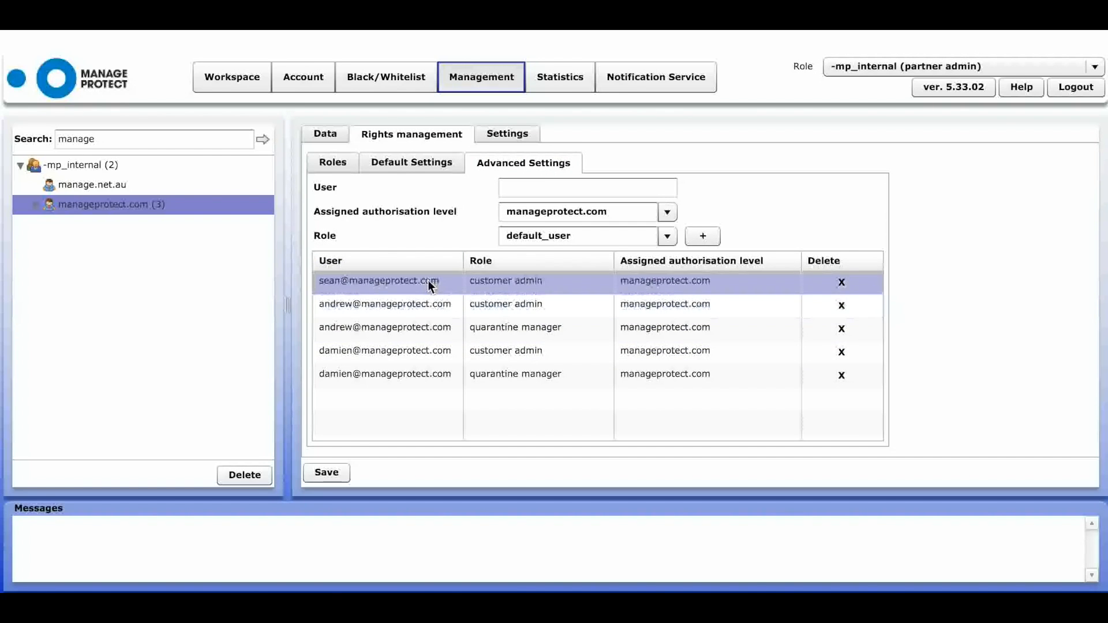
- Check the Settings, return to Data, and expand manageprotect.com to show Domains (7), User (32), Groups (1)
click(501, 131)
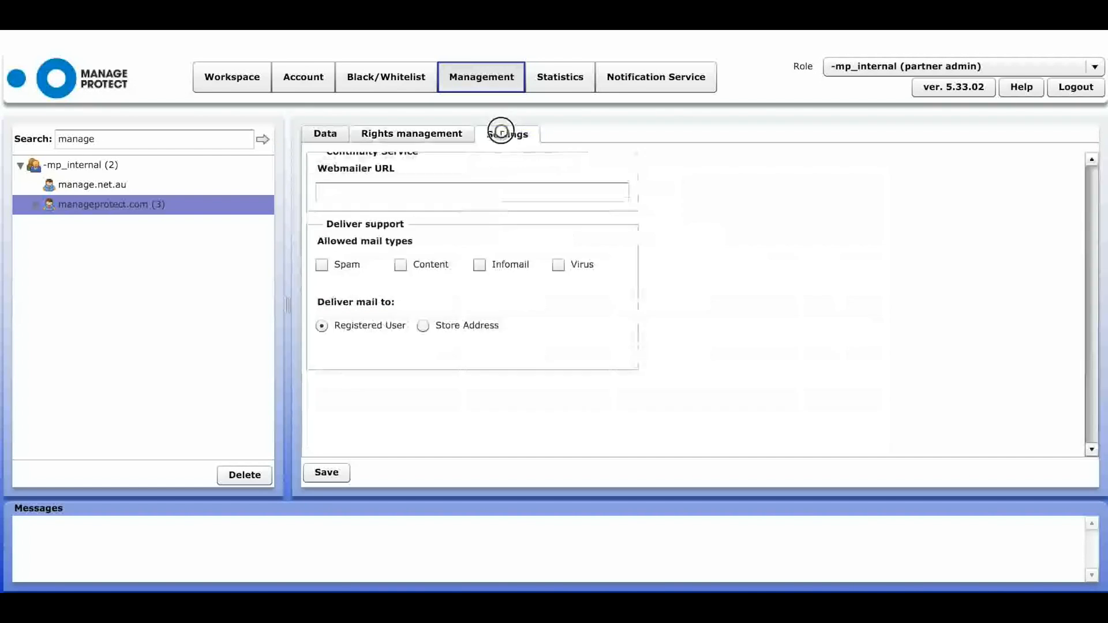
click(330, 137)
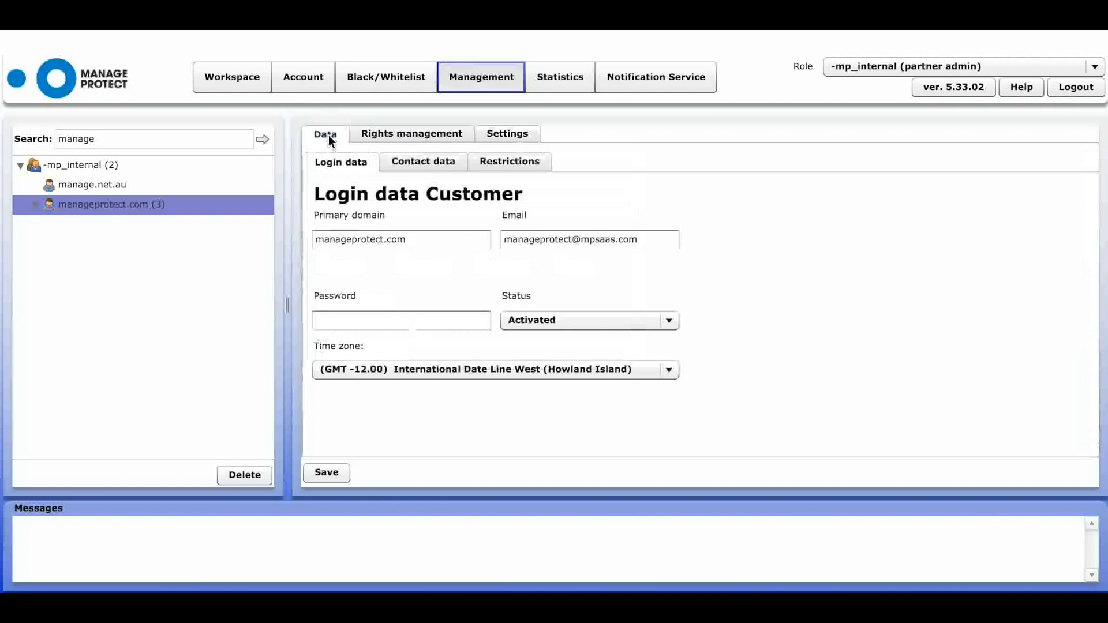
click(36, 206)
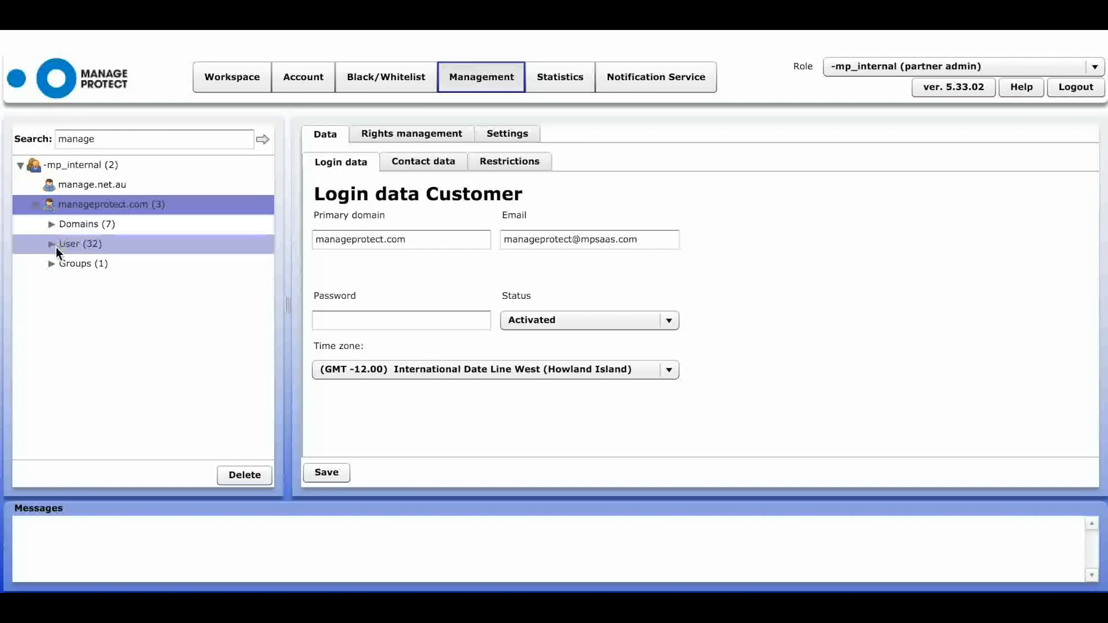
- List the seven domains, view manageprotect.com's filtering, then open manageprotect.co.nz's inherited filtering settings
click(51, 224)
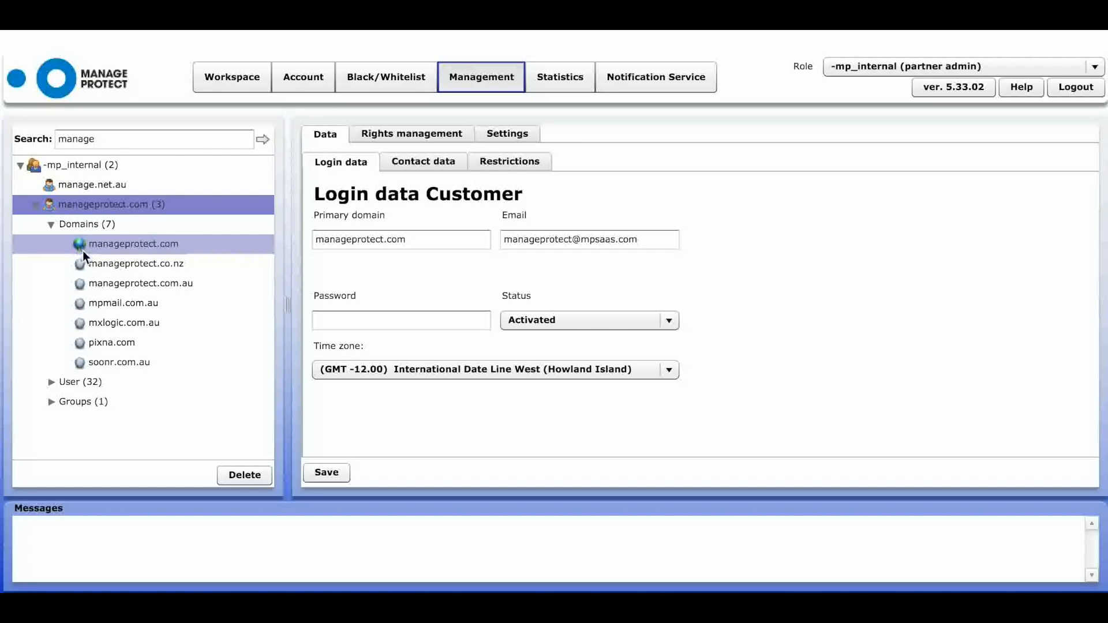
click(141, 247)
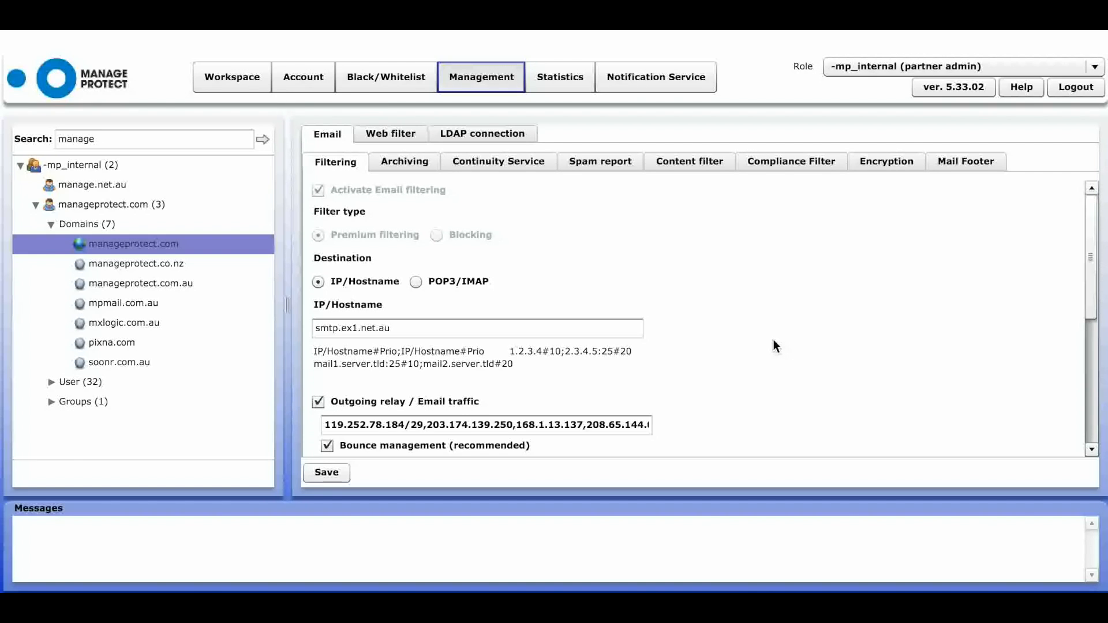
click(161, 265)
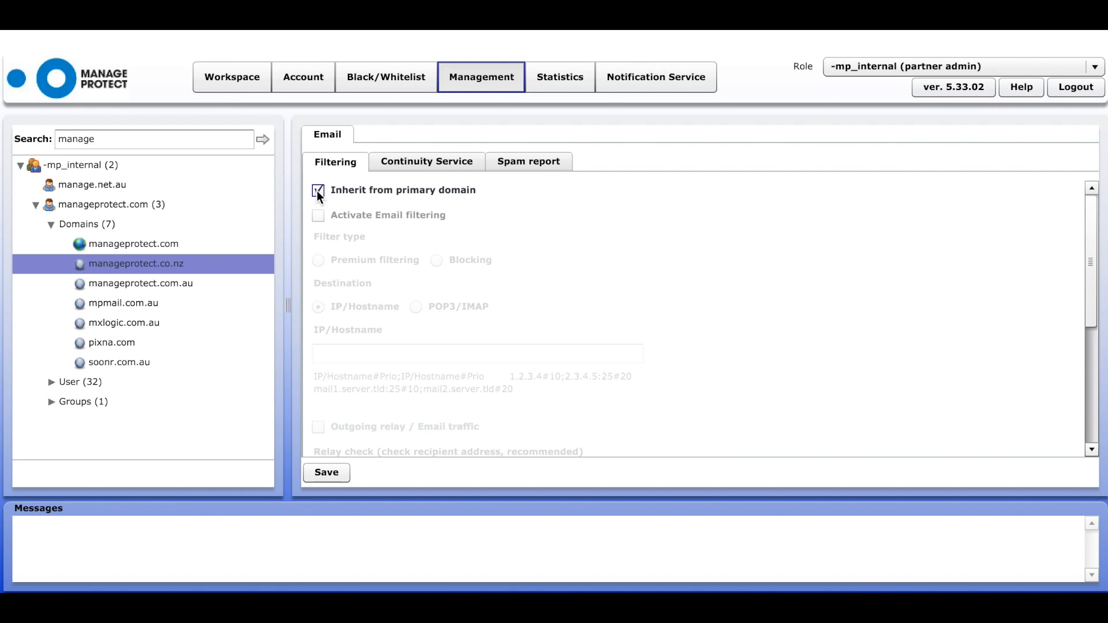
- Glance at spam report settings, then return to manageprotect.com's Premium filtering delivering to smtp.ex1.net.au
click(522, 164)
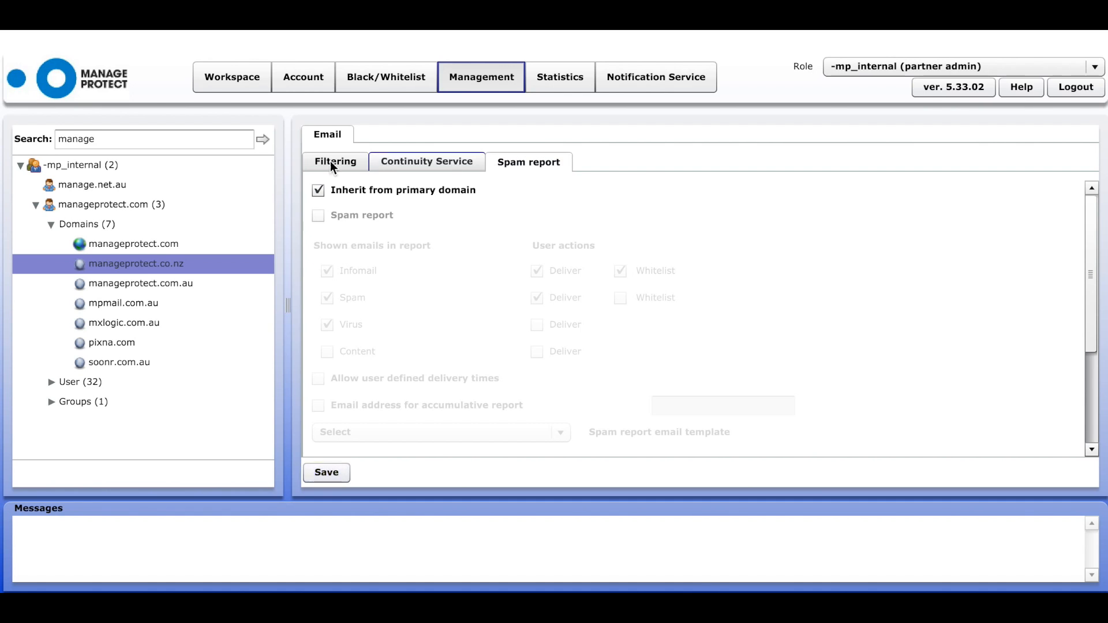
click(141, 245)
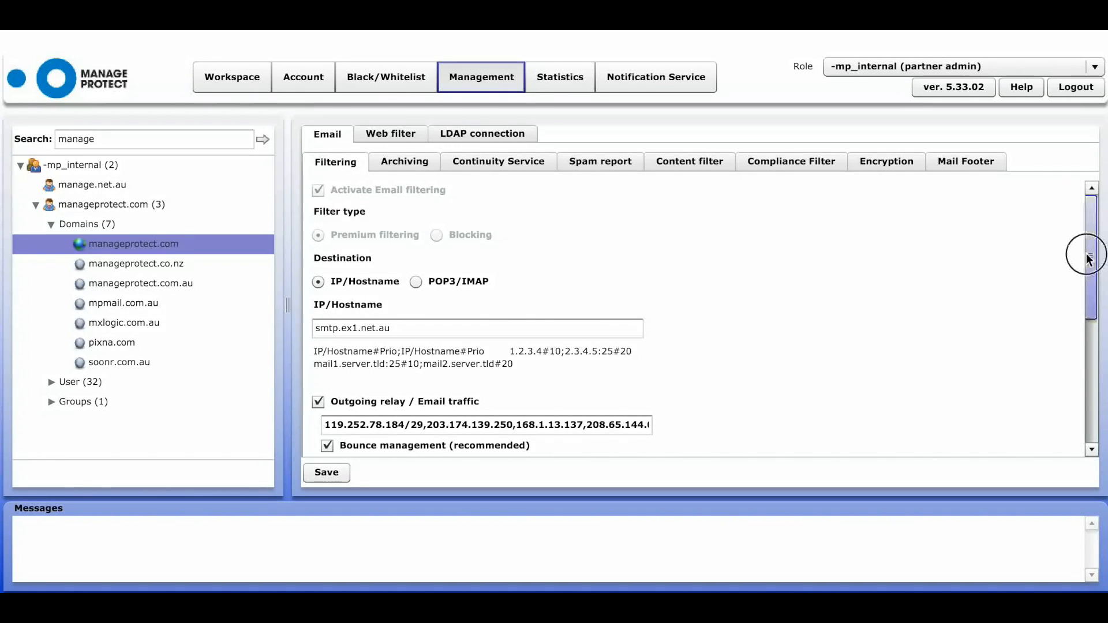
scroll(1088, 262, down, 2)
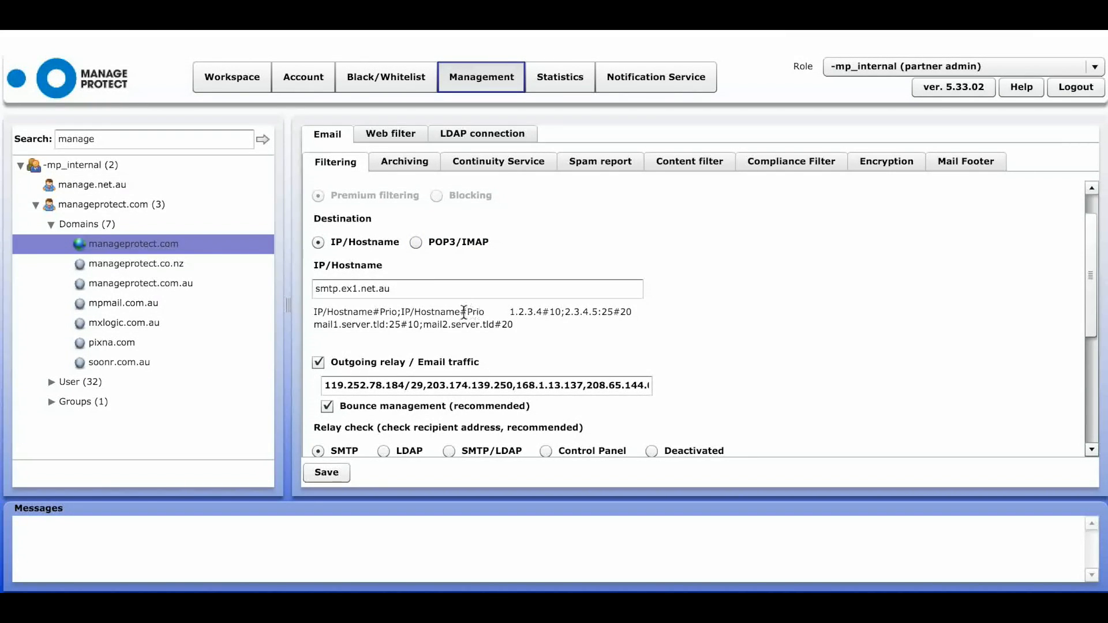
click(379, 311)
click(420, 321)
drag(1094, 288, 1093, 342)
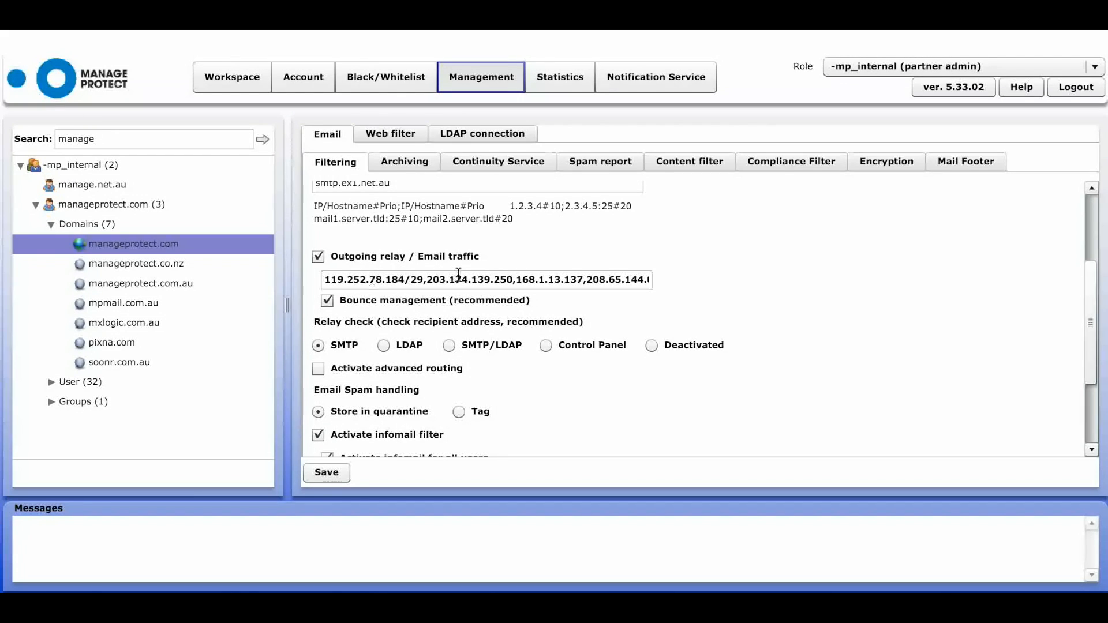
click(518, 280)
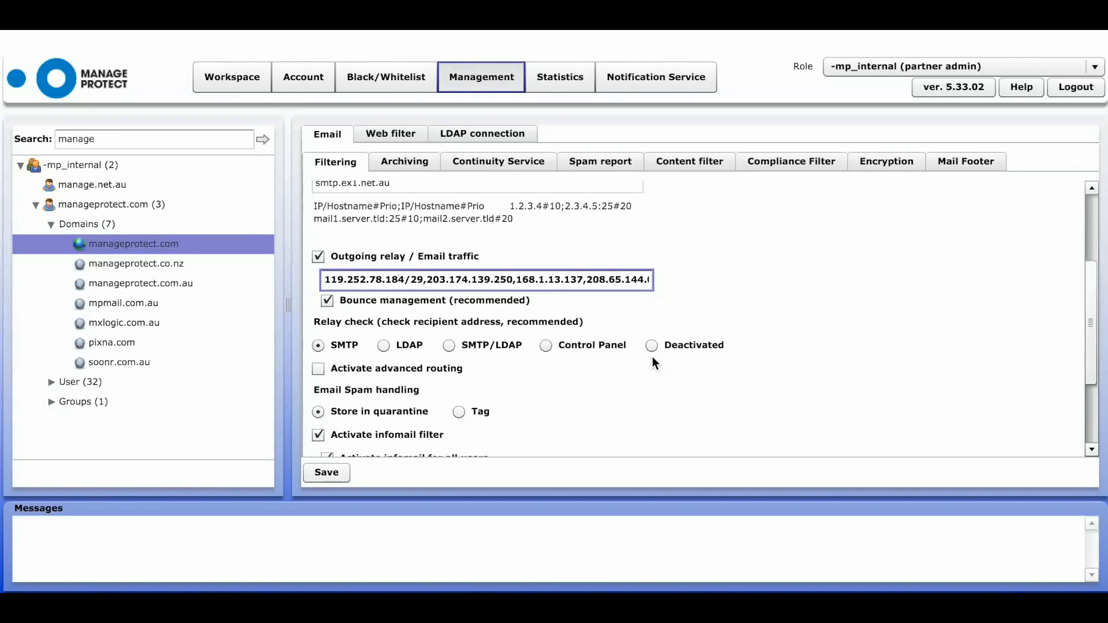
drag(1094, 312, 1092, 362)
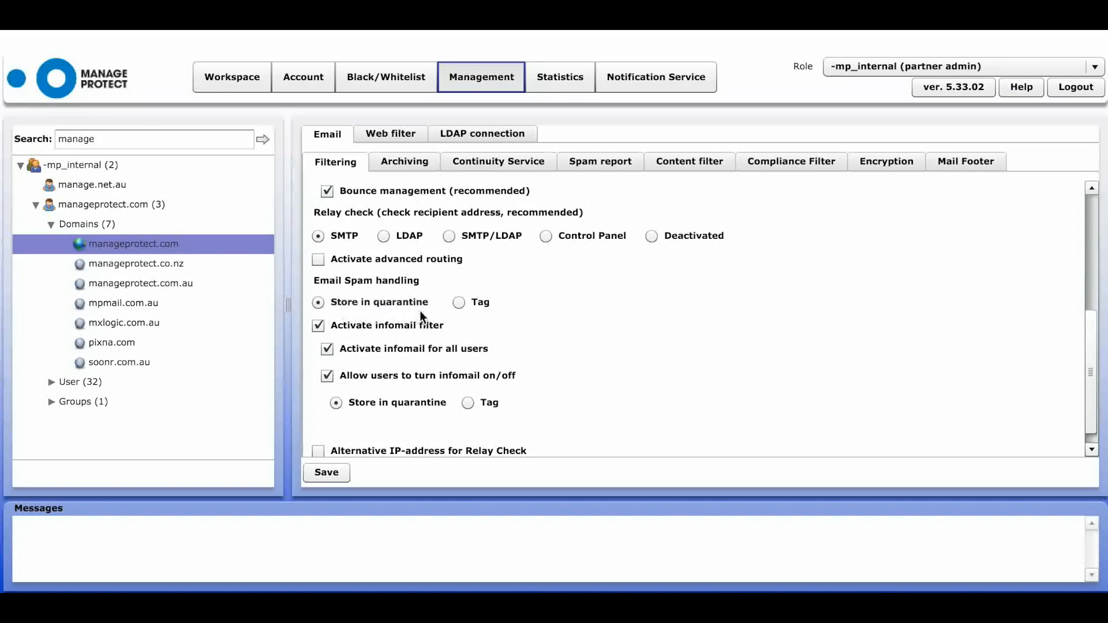
- Keep spam stored in quarantine, save manageprotect.com's filtering settings, and bring up its Archiving settings
click(458, 301)
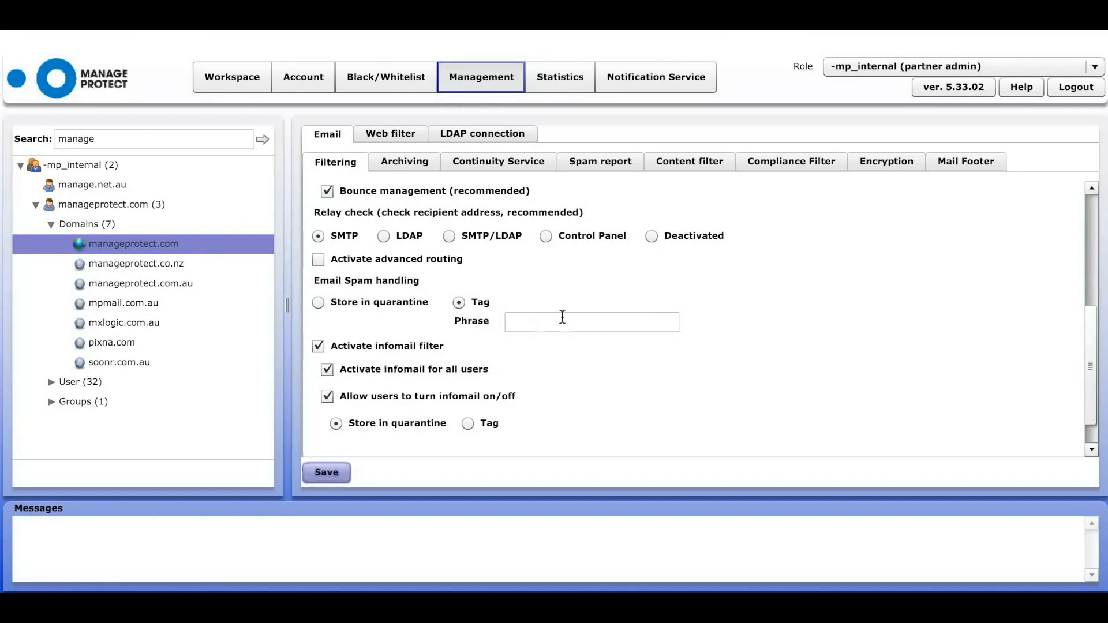
click(318, 302)
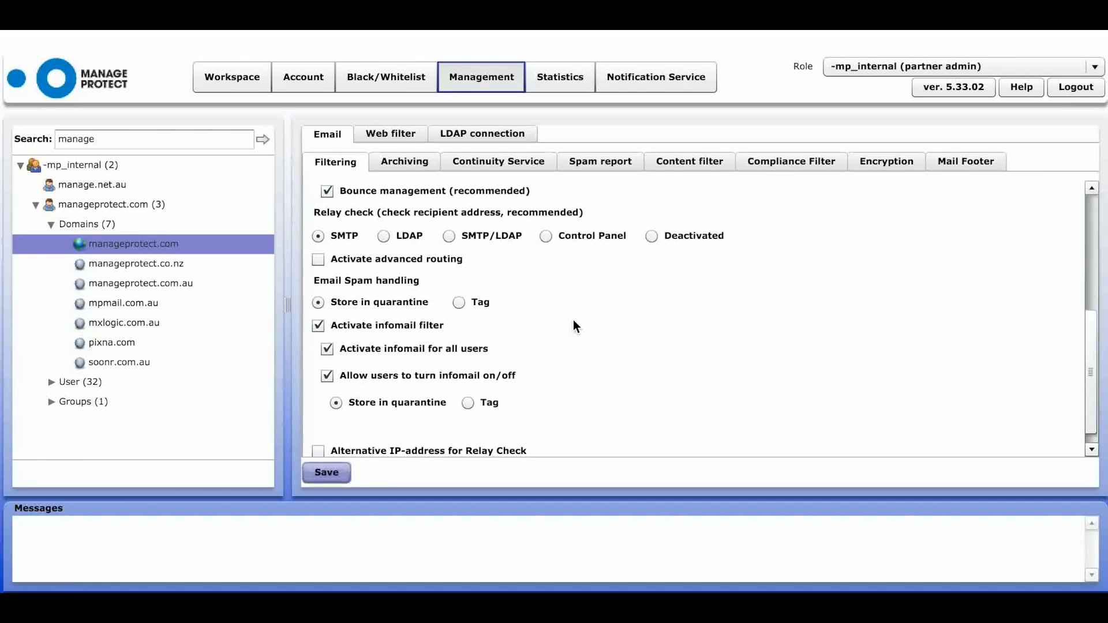
scroll(1081, 349, down, 1)
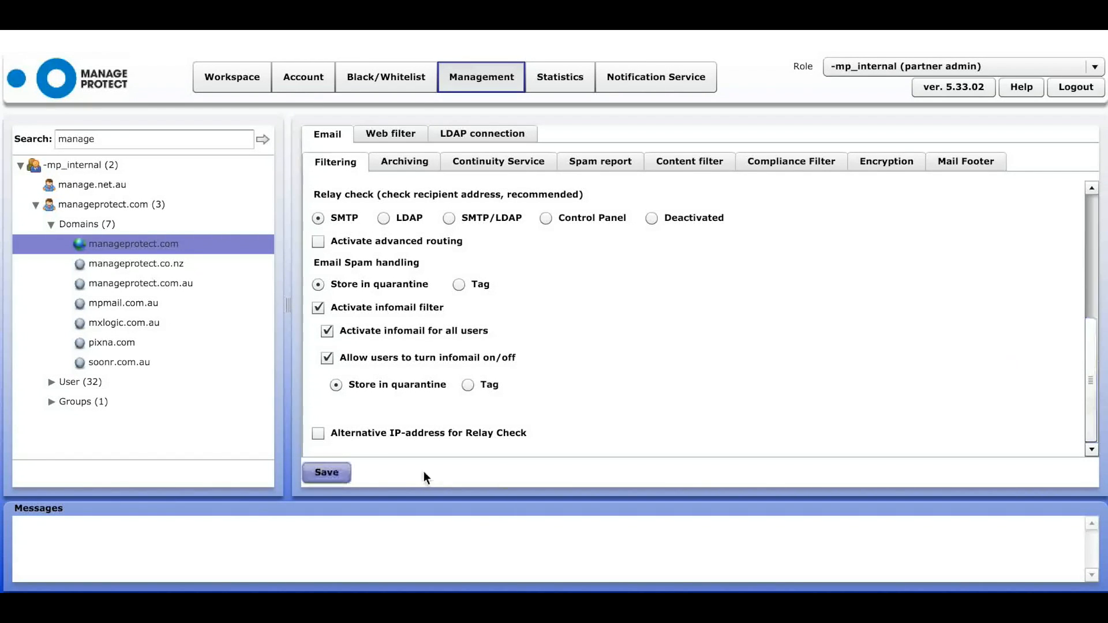
click(330, 472)
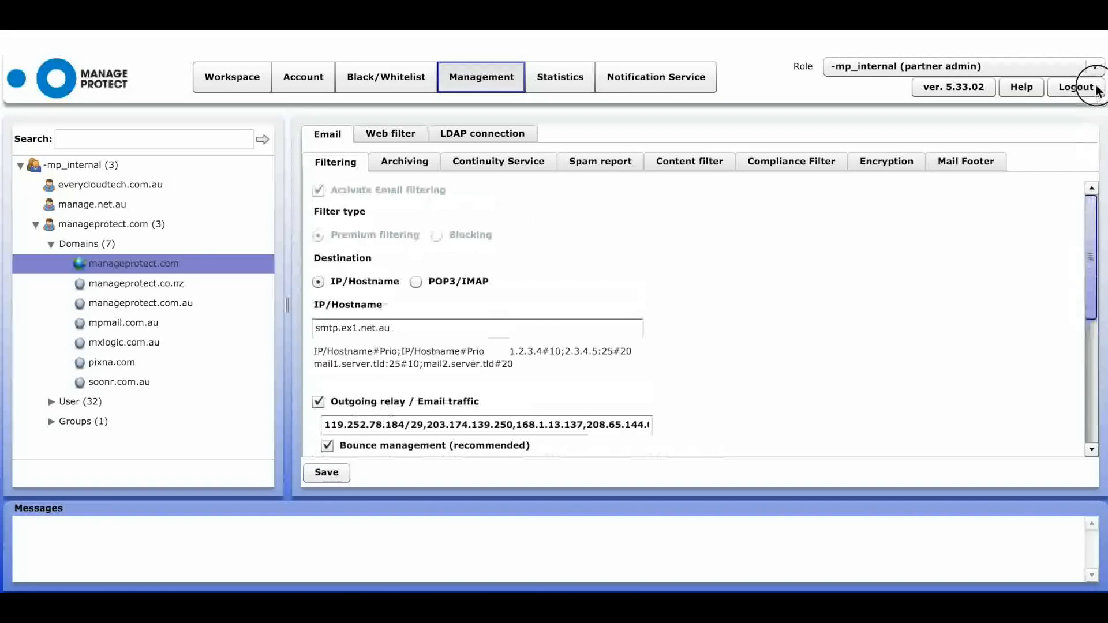
click(400, 163)
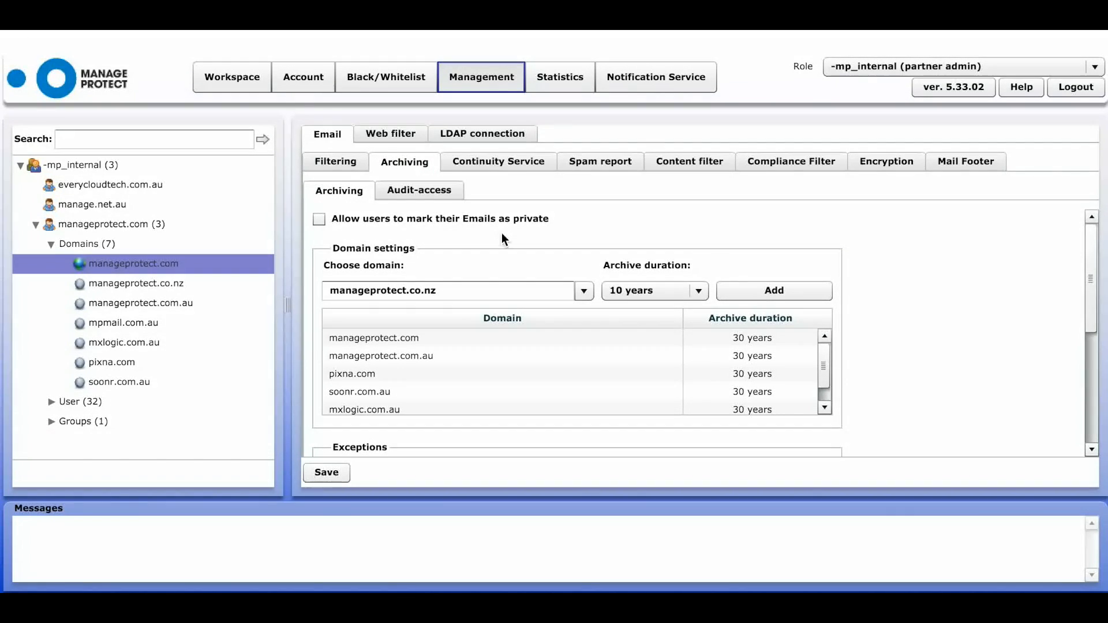
- Review archive durations, leaving 10 years, check audit-access, then show the Continuity Service settings
click(699, 292)
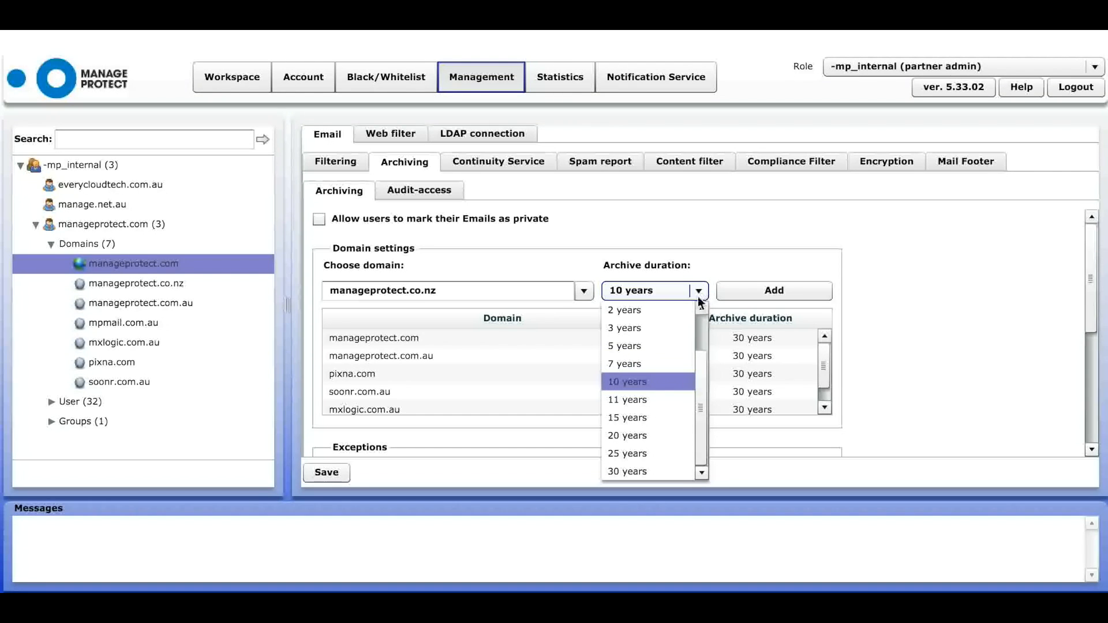
drag(701, 370, 699, 403)
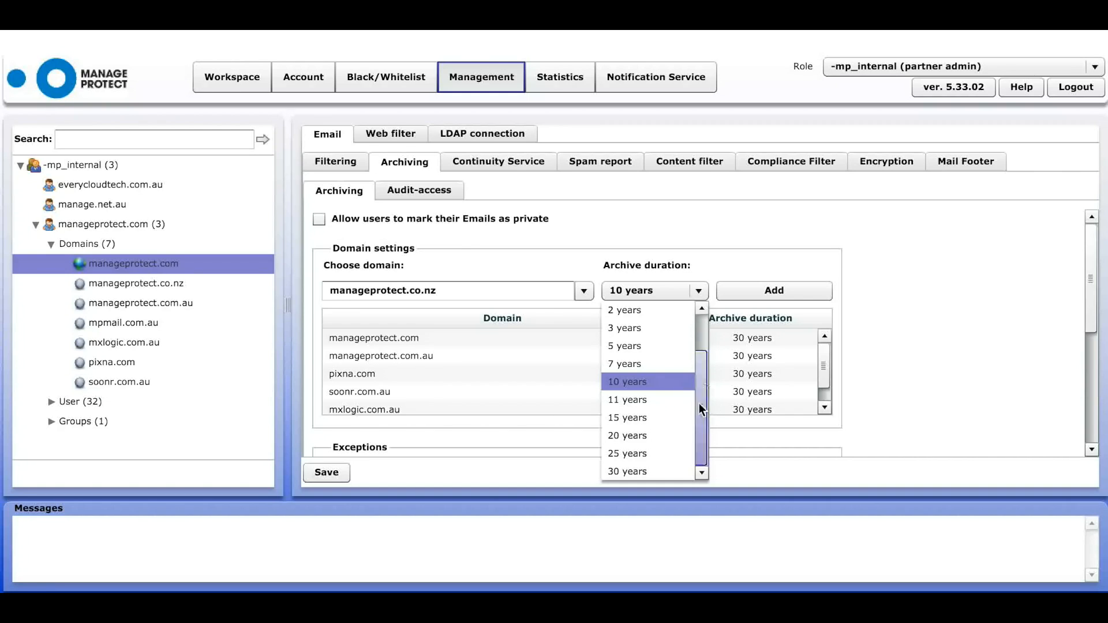
click(659, 230)
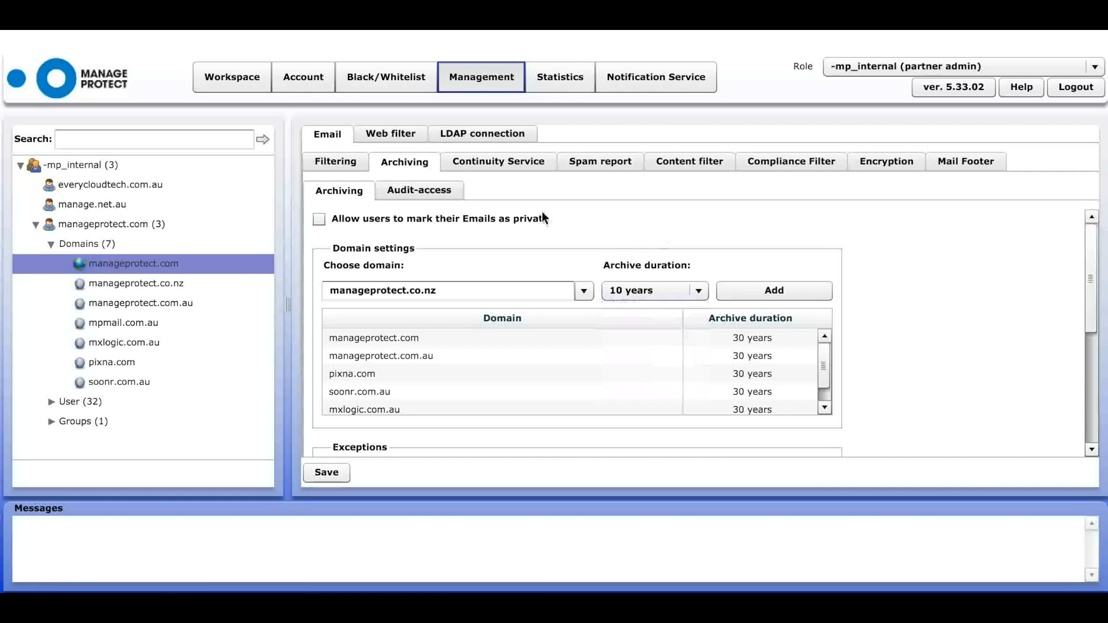
click(446, 196)
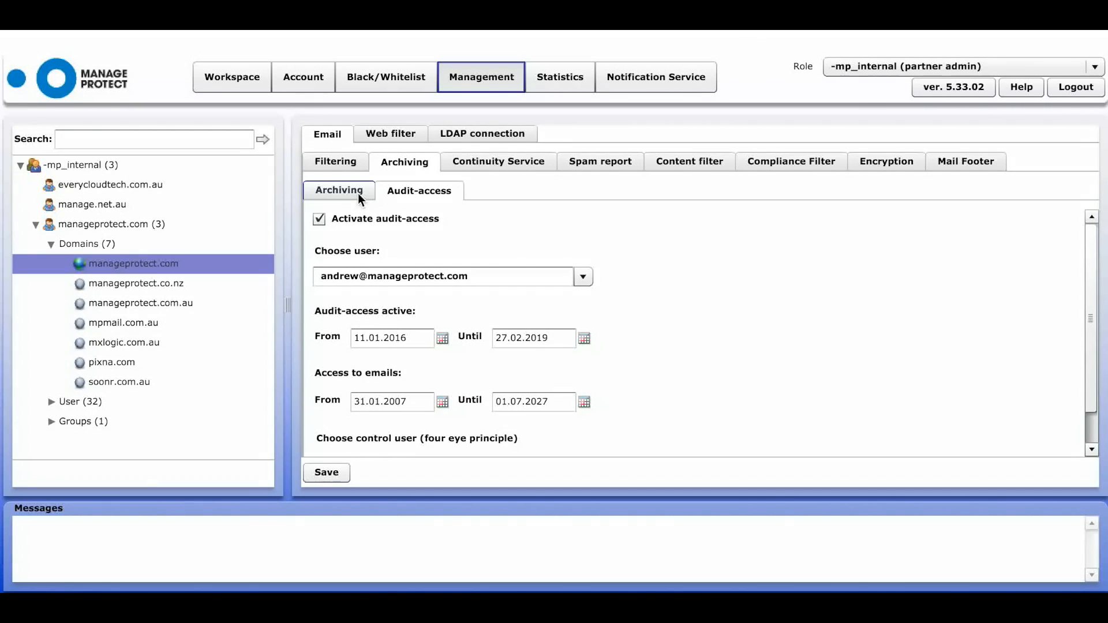
click(482, 160)
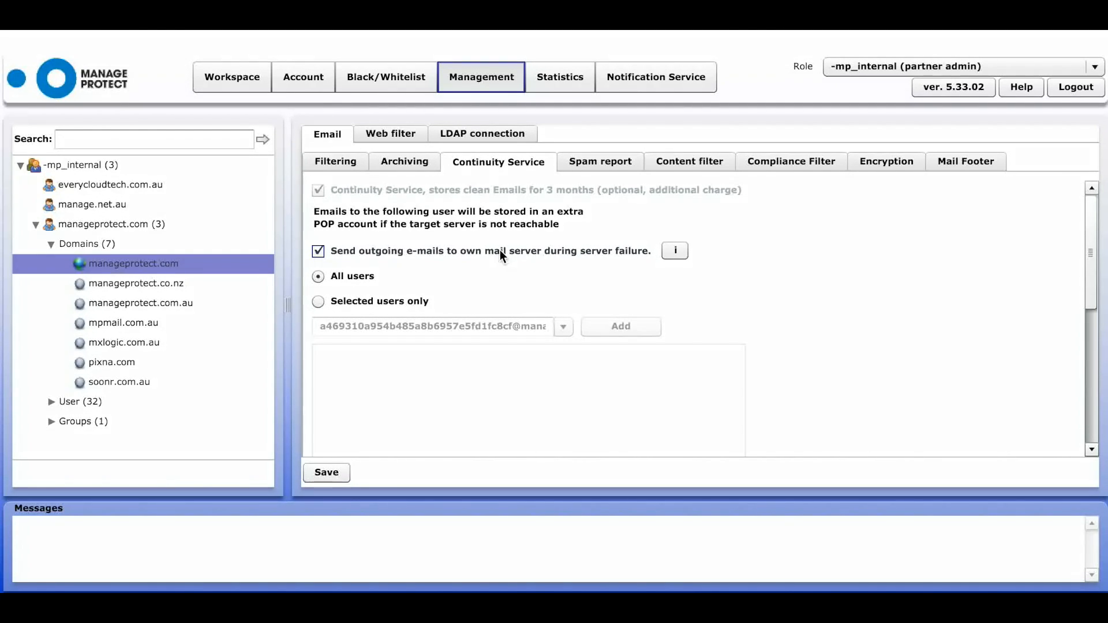
- Show manageprotect.com's spam report covering Infomail, Spam, Virus and Content with the MP SQR template
click(600, 161)
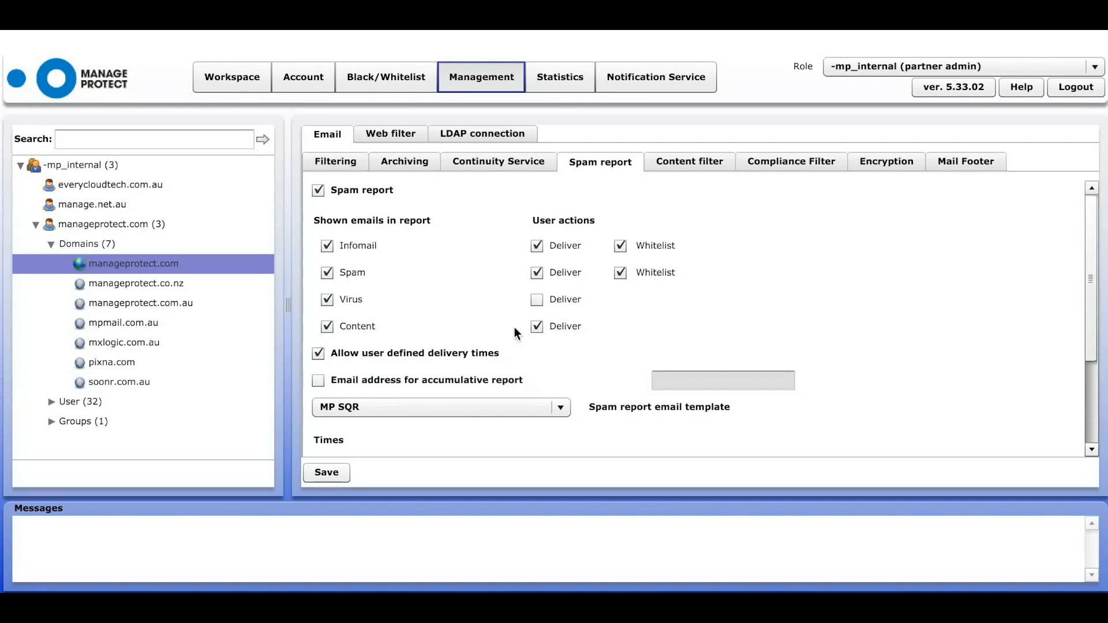
- Save the spam report with Virus still included, then bring up the Content filter settings
click(327, 300)
click(326, 300)
click(327, 478)
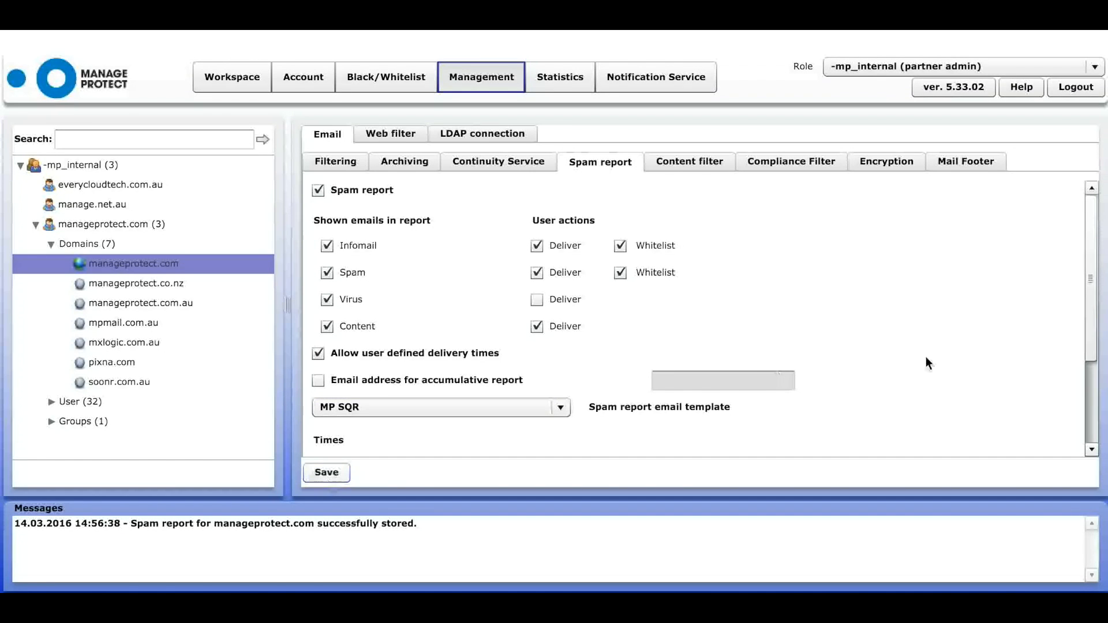
drag(1086, 311, 1092, 407)
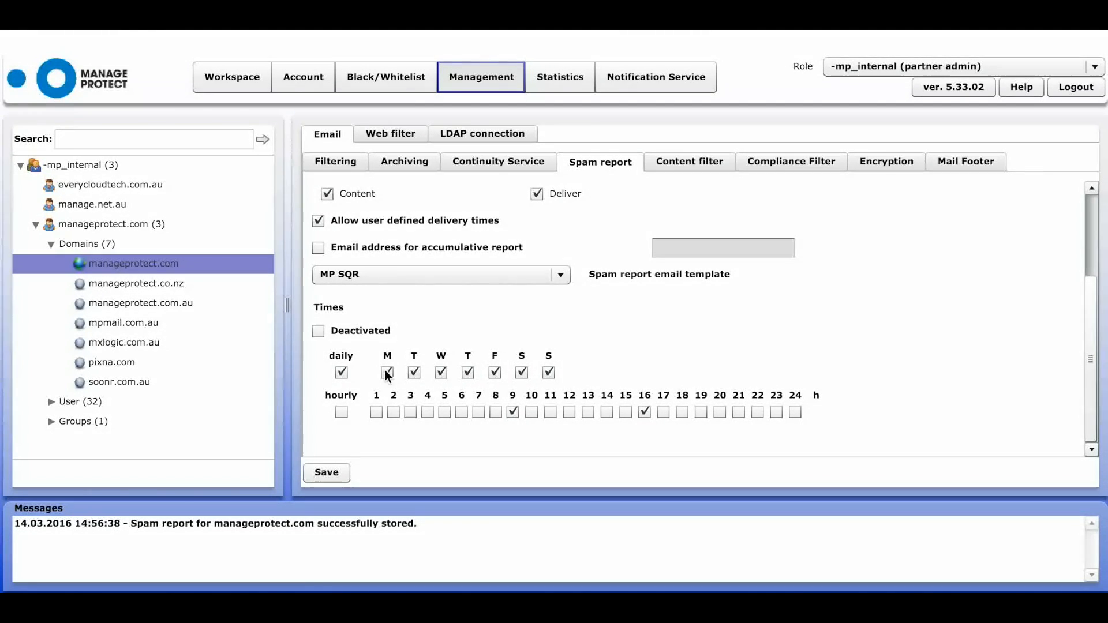
click(694, 173)
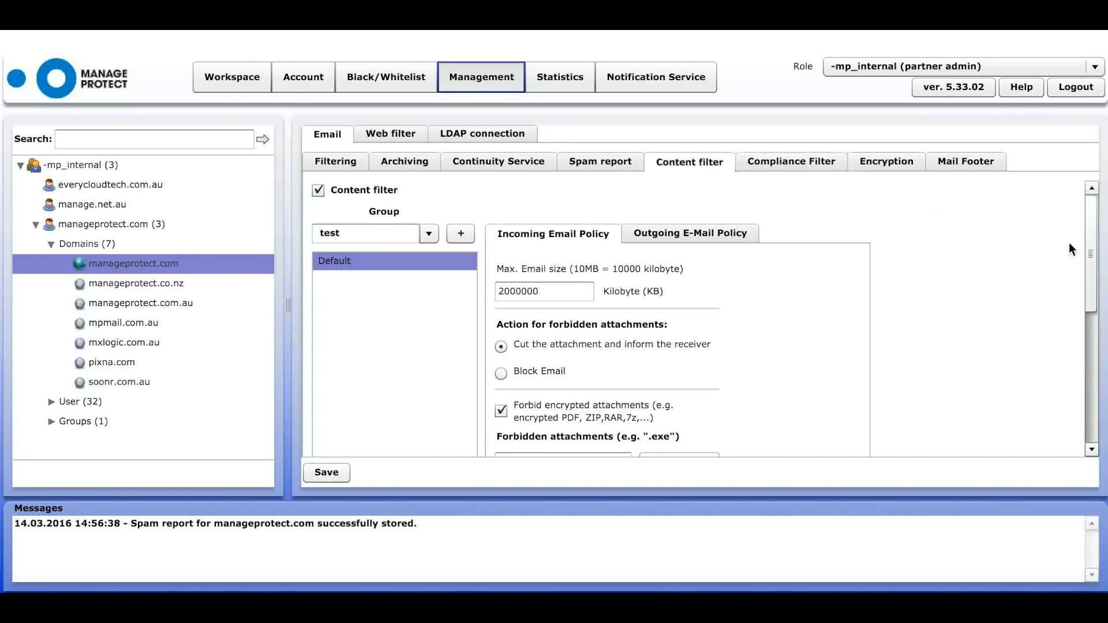
- Keep the test group and review the Outgoing E-Mail Policy, which blocks forbidden attachments
mouse_move(1090, 254)
mouse_down()
mouse_move(1102, 384)
mouse_move(1090, 375)
mouse_move(1087, 261)
mouse_up()
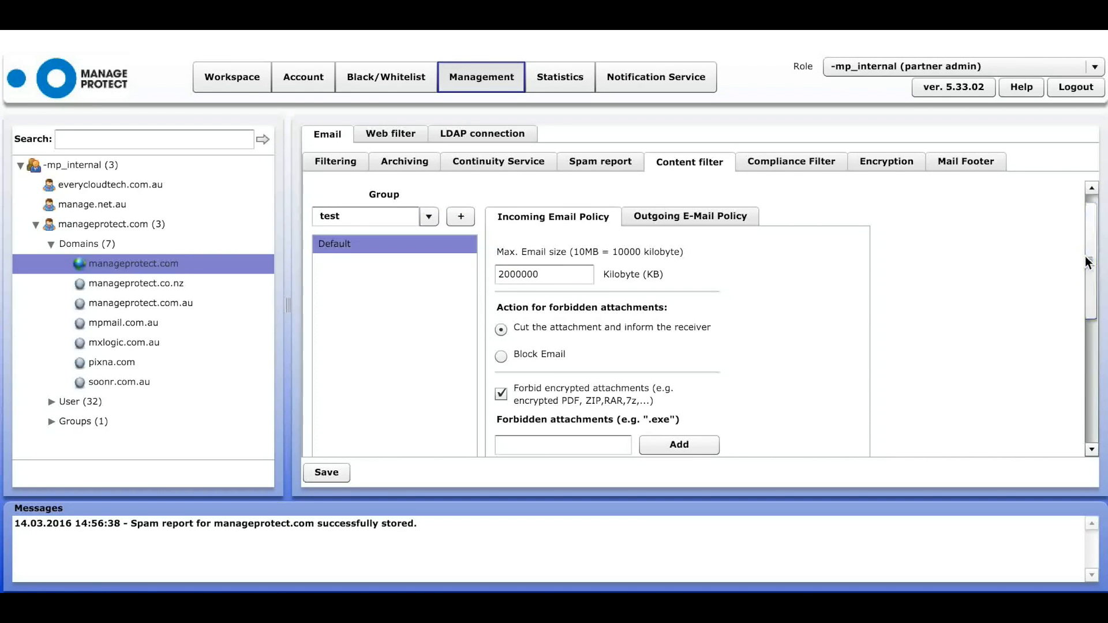
click(431, 222)
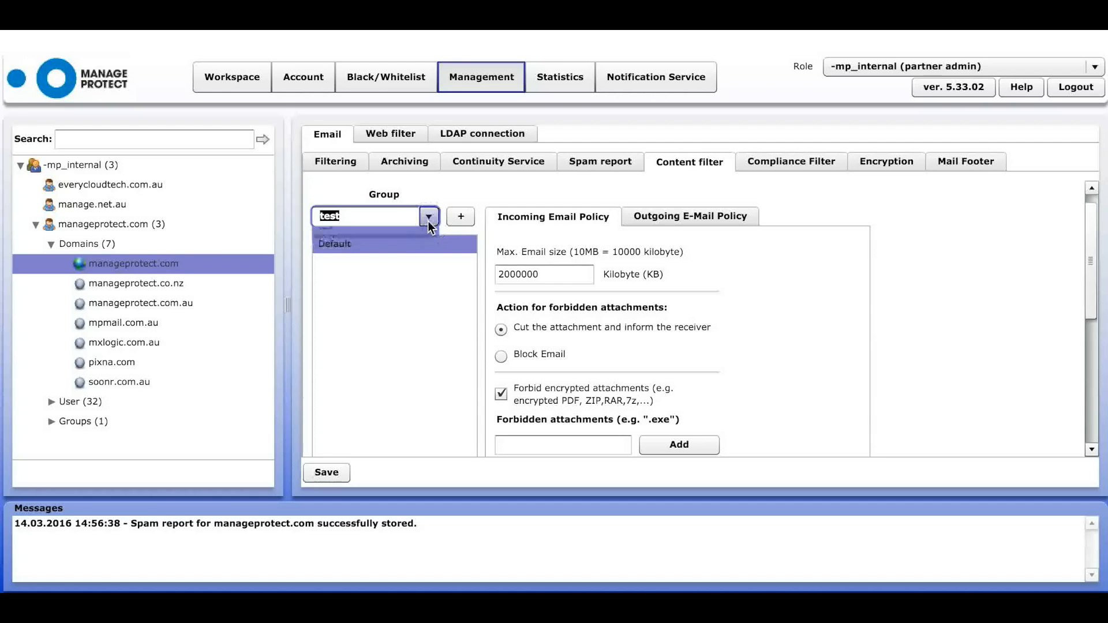
click(372, 237)
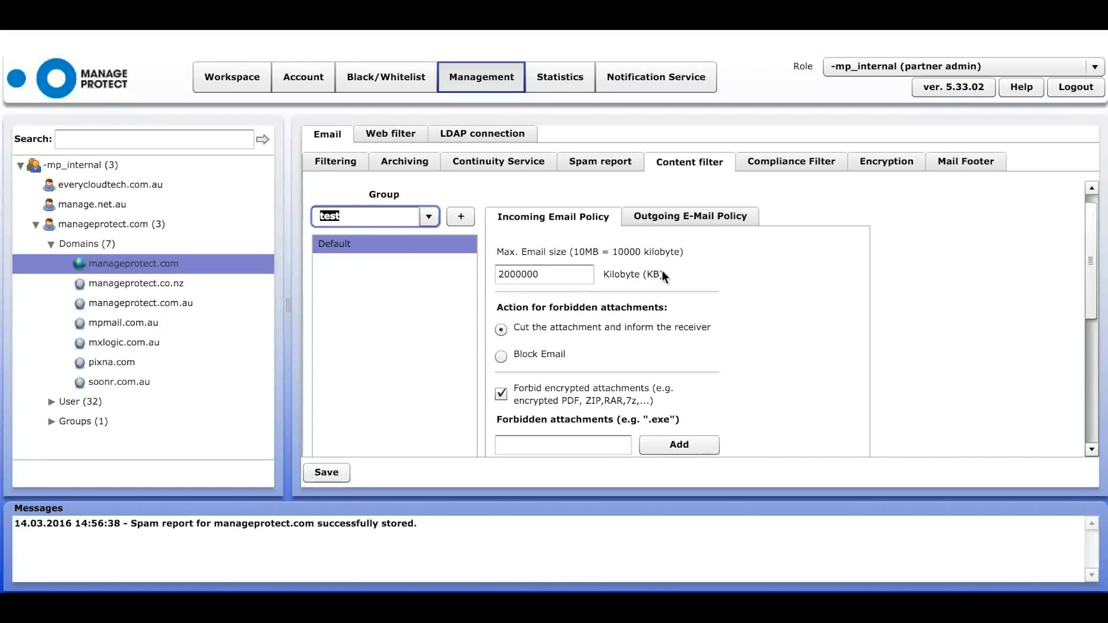
drag(1088, 292, 1096, 335)
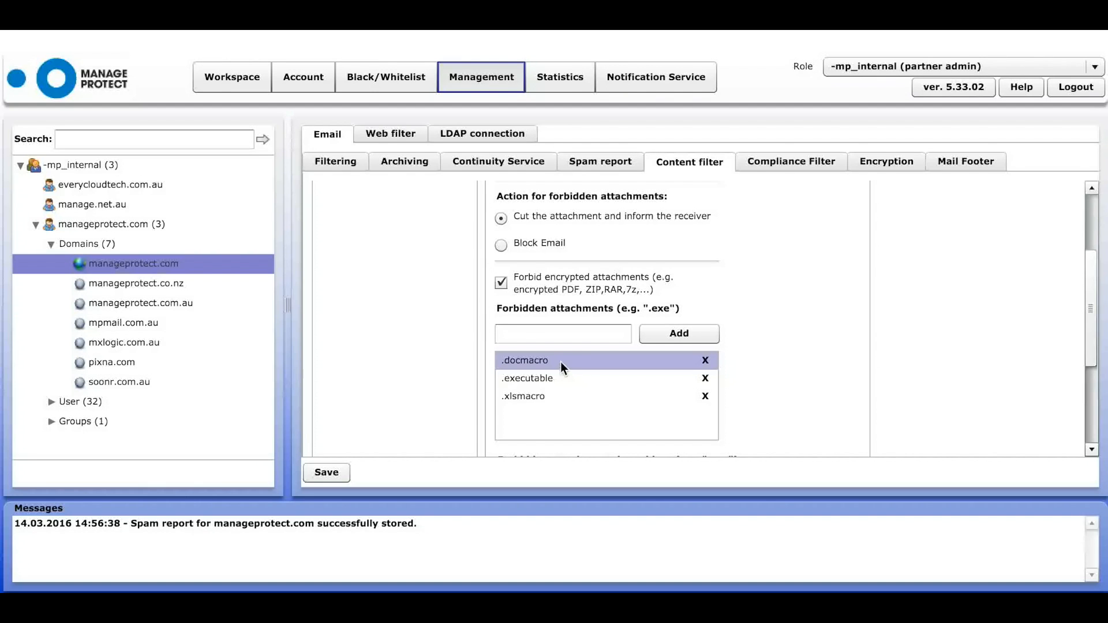
click(1091, 286)
drag(1091, 286, 1085, 227)
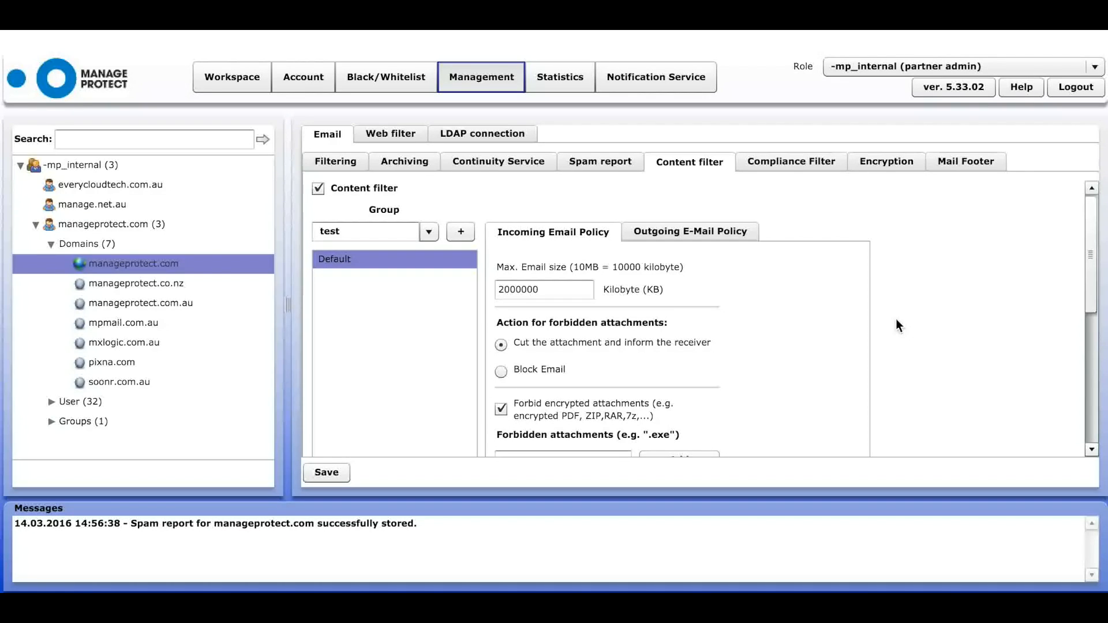
click(716, 229)
click(552, 290)
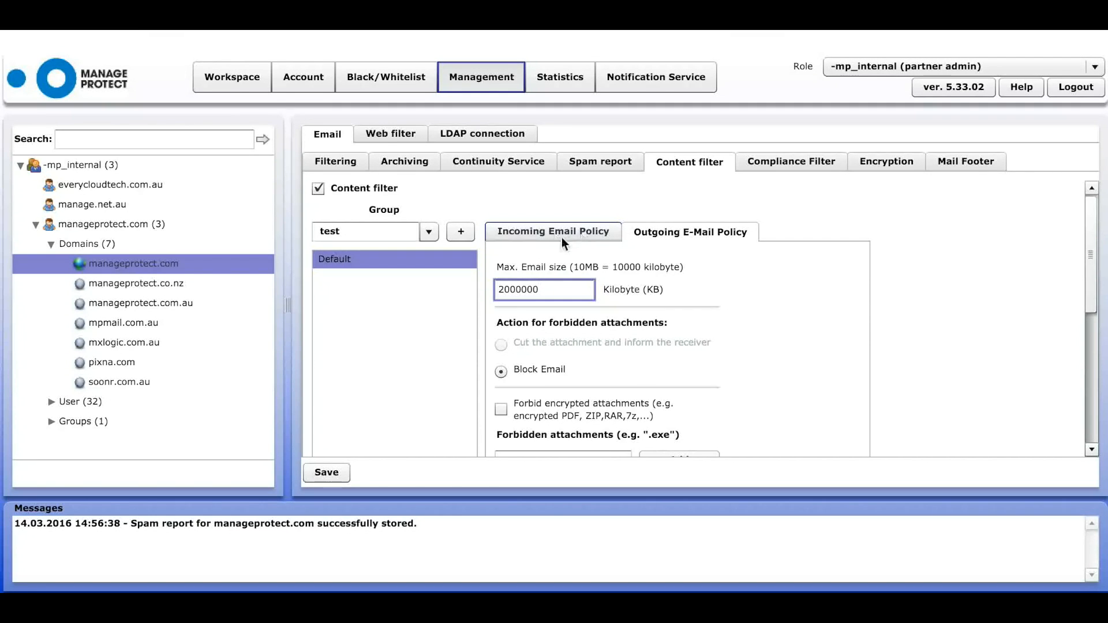
drag(1091, 254, 1090, 326)
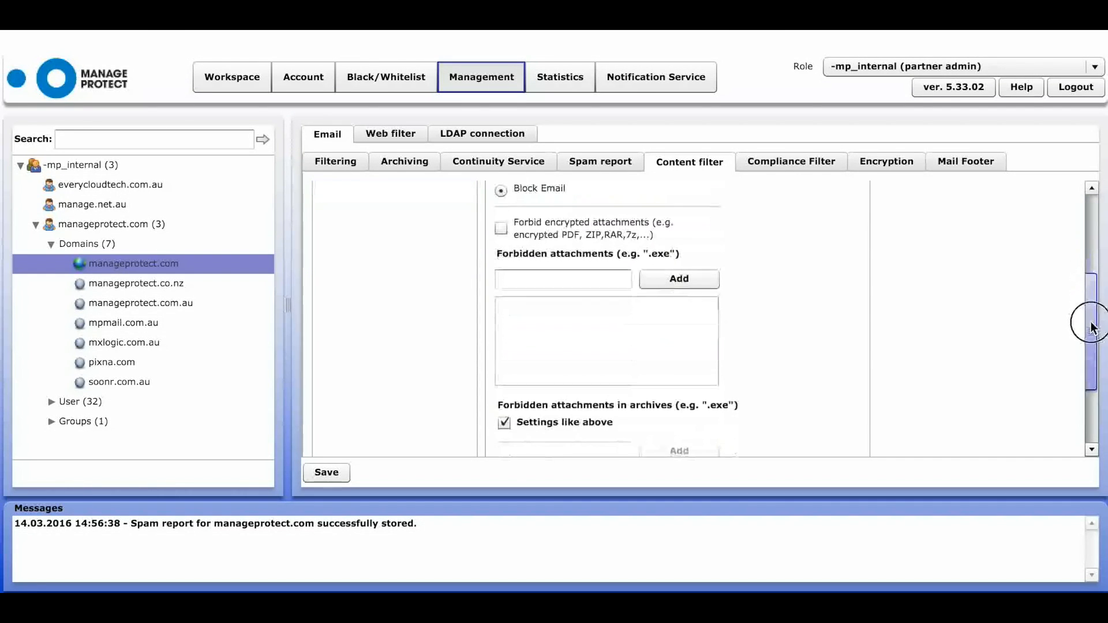
- Show the domain's four compliance filter rules and start a blank new rule
click(793, 162)
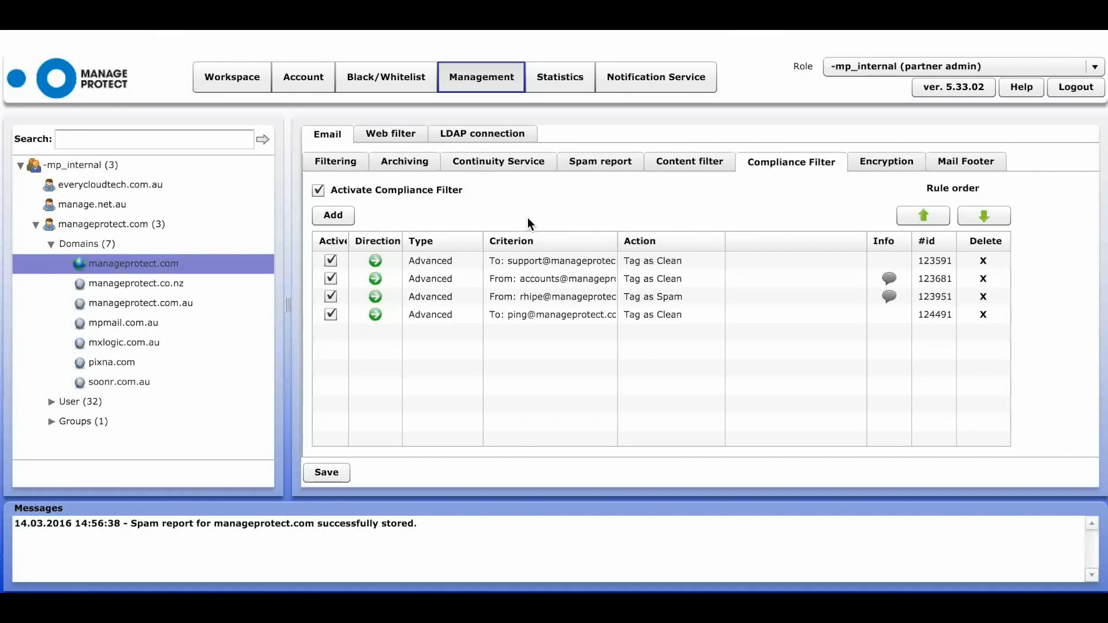
click(334, 215)
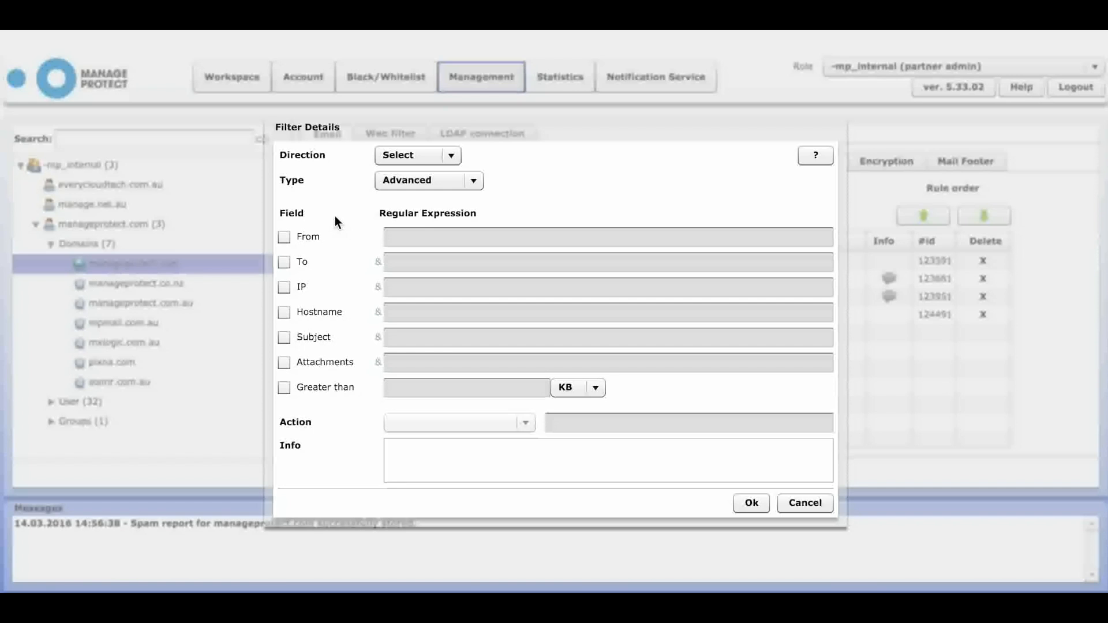
- Try incoming direction and Header/Body filter types, reset type to Advanced, then cancel the rule
click(442, 157)
click(427, 193)
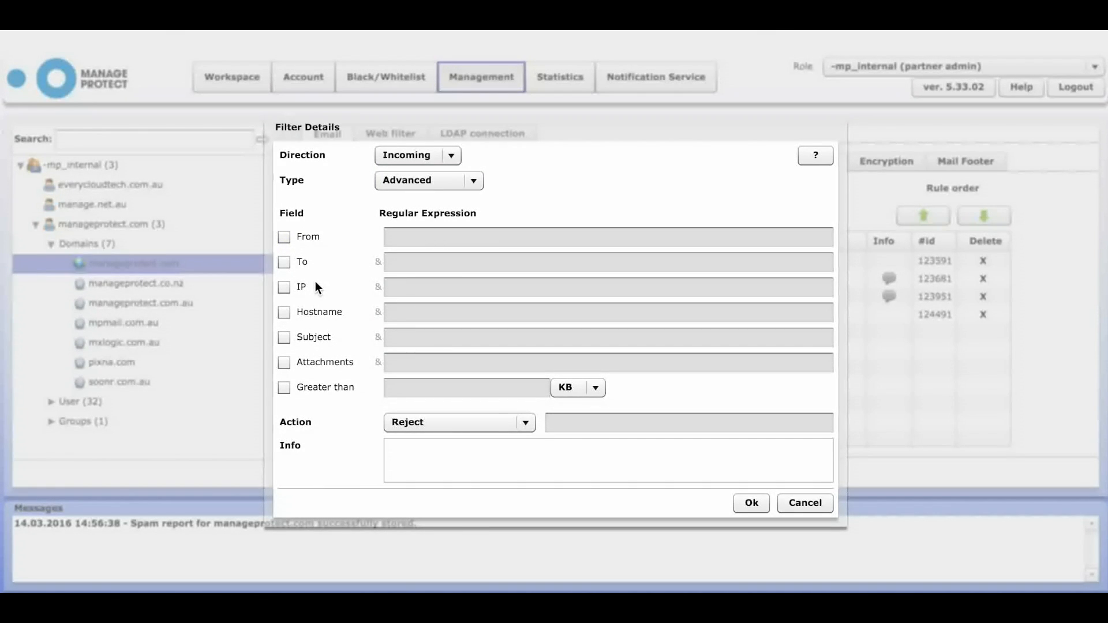
click(525, 422)
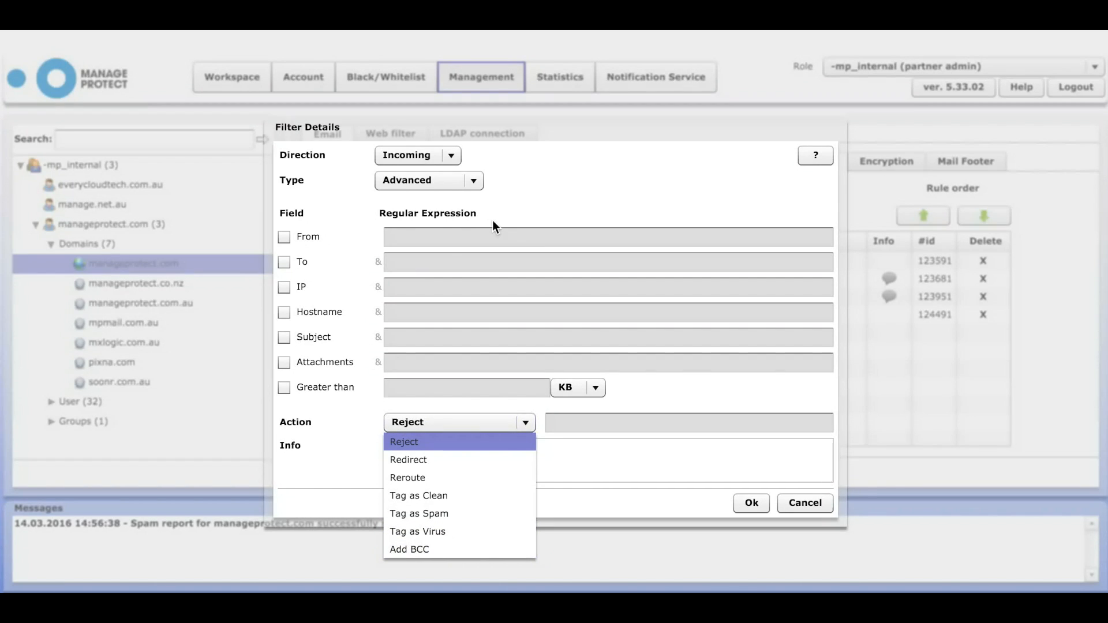
click(470, 182)
click(448, 213)
click(474, 181)
click(442, 237)
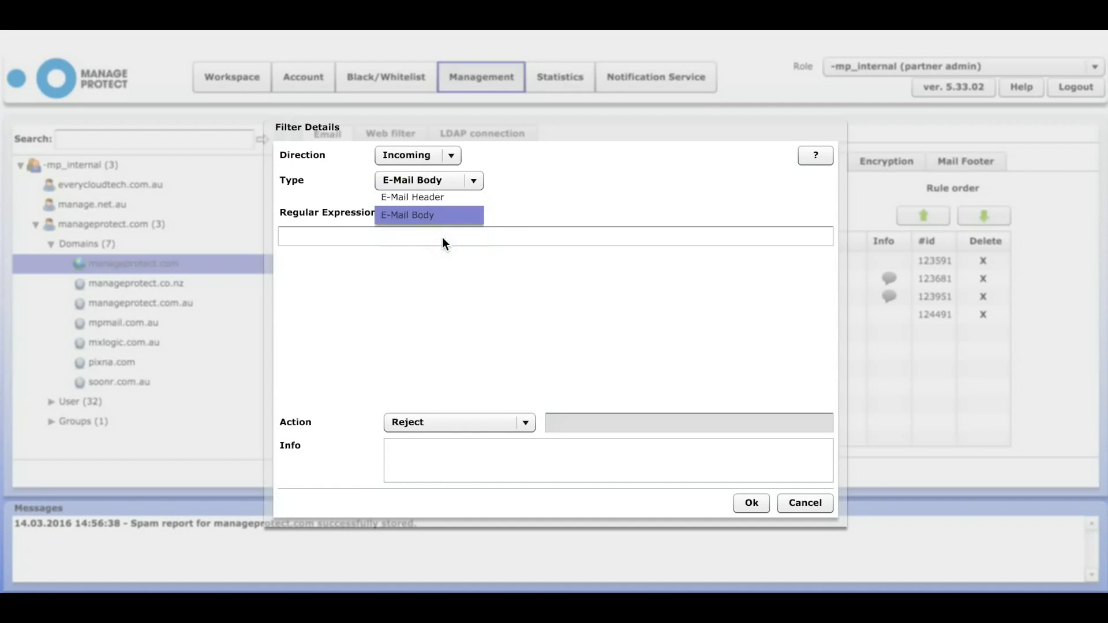
click(472, 185)
click(452, 196)
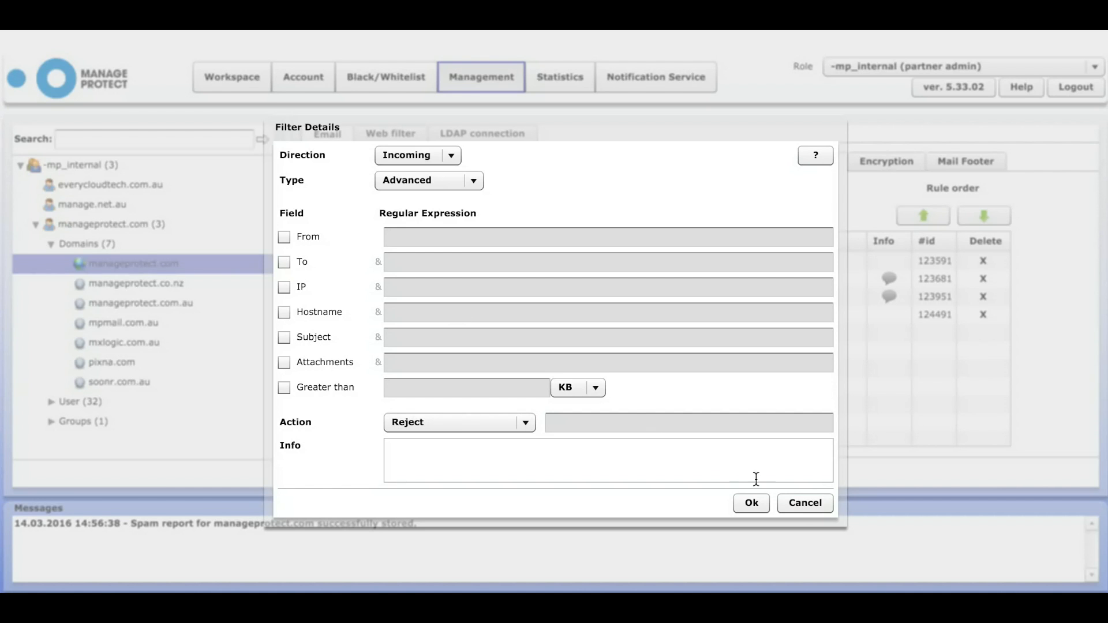
click(795, 503)
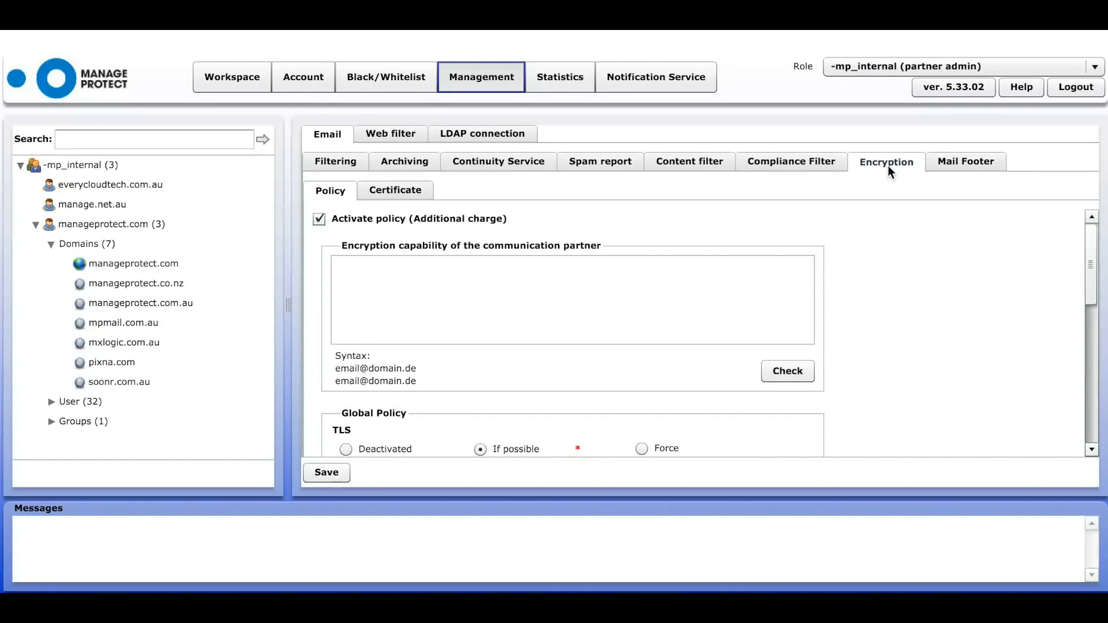
- Add a partner's e-mail address as encryption-capable and confirm it supports TLS and S/MIME
click(1091, 263)
drag(1091, 262, 1088, 248)
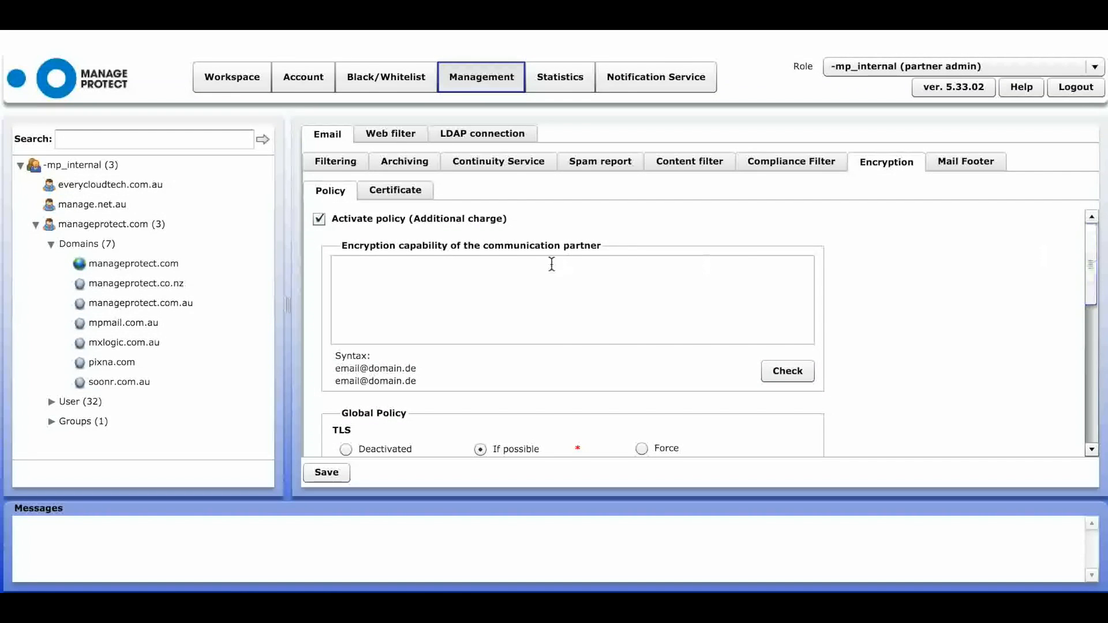
click(528, 275)
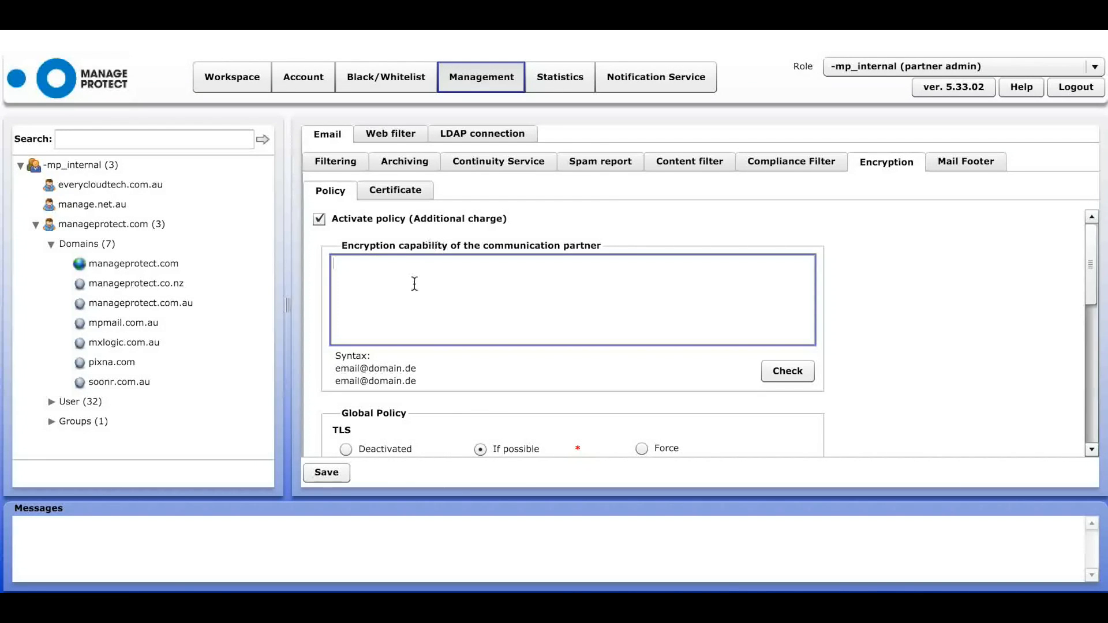
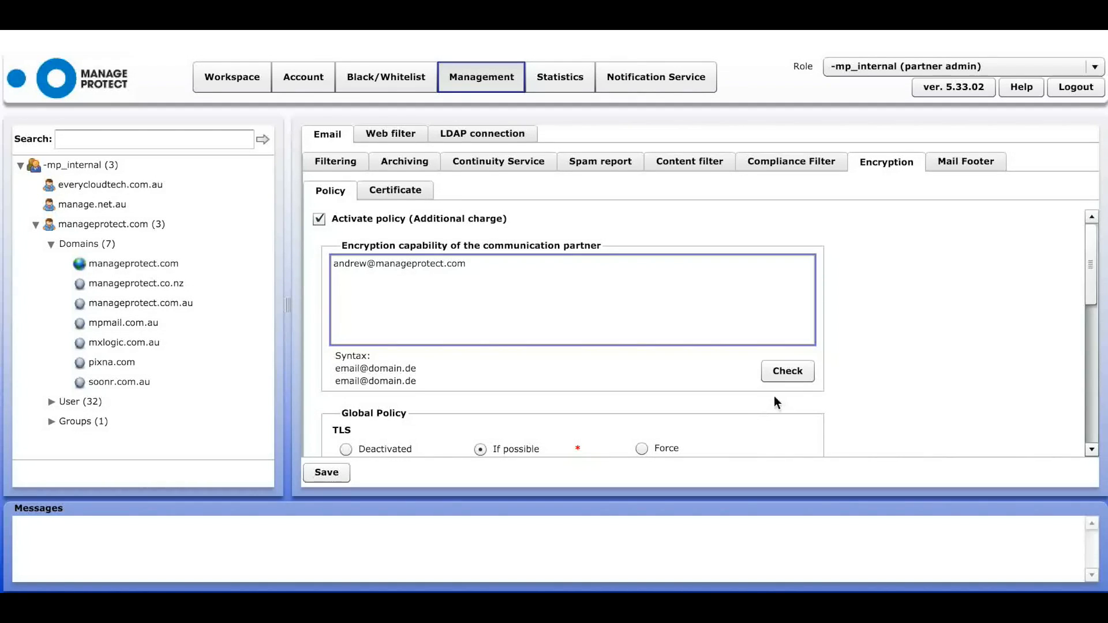
click(789, 371)
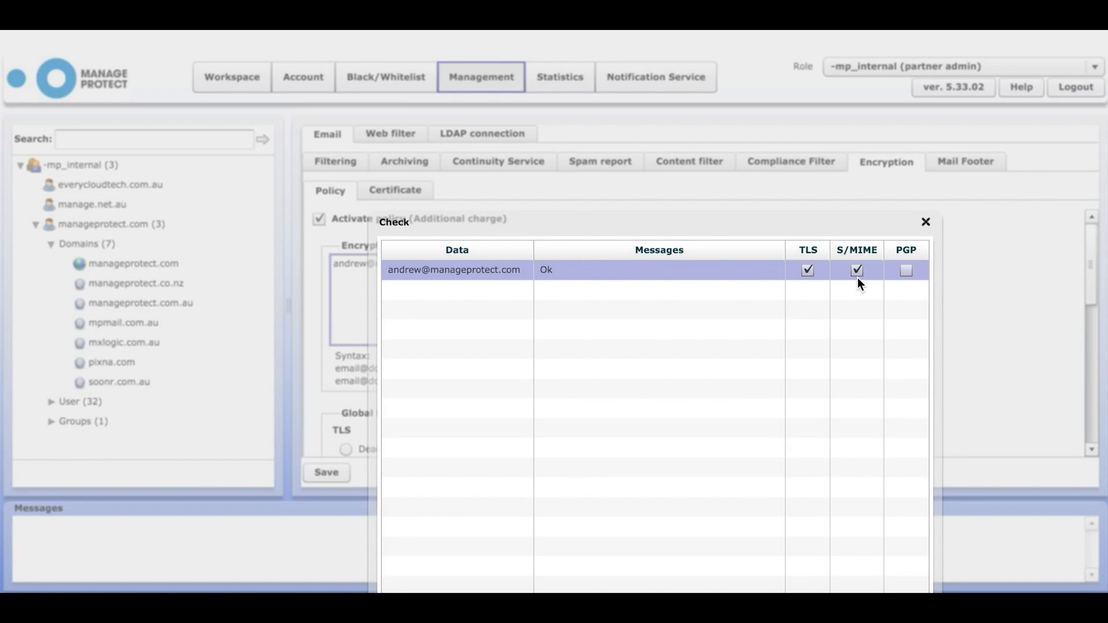
click(925, 222)
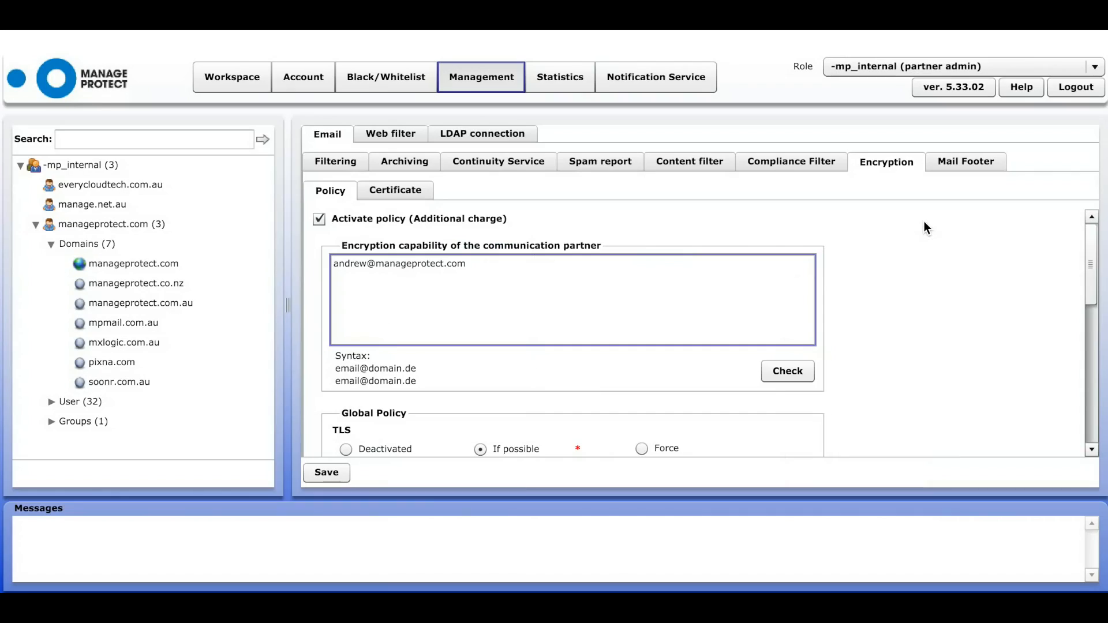
- Bring up the Mail Footer settings, showing an inactive footer for the test group
drag(1091, 255, 1094, 298)
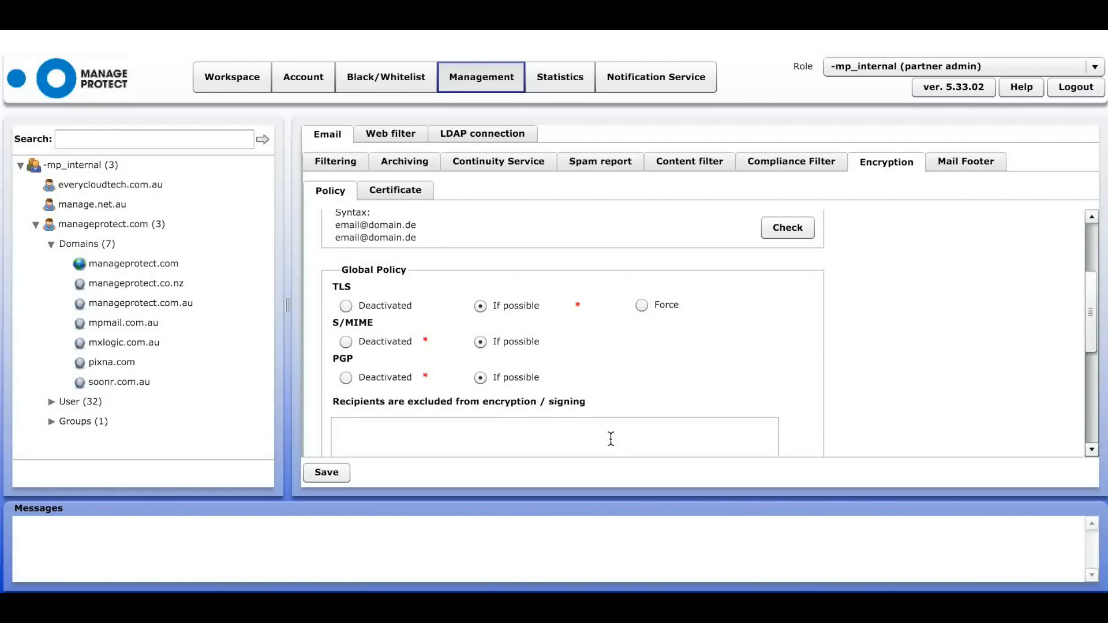
scroll(611, 439, down, 5)
click(965, 162)
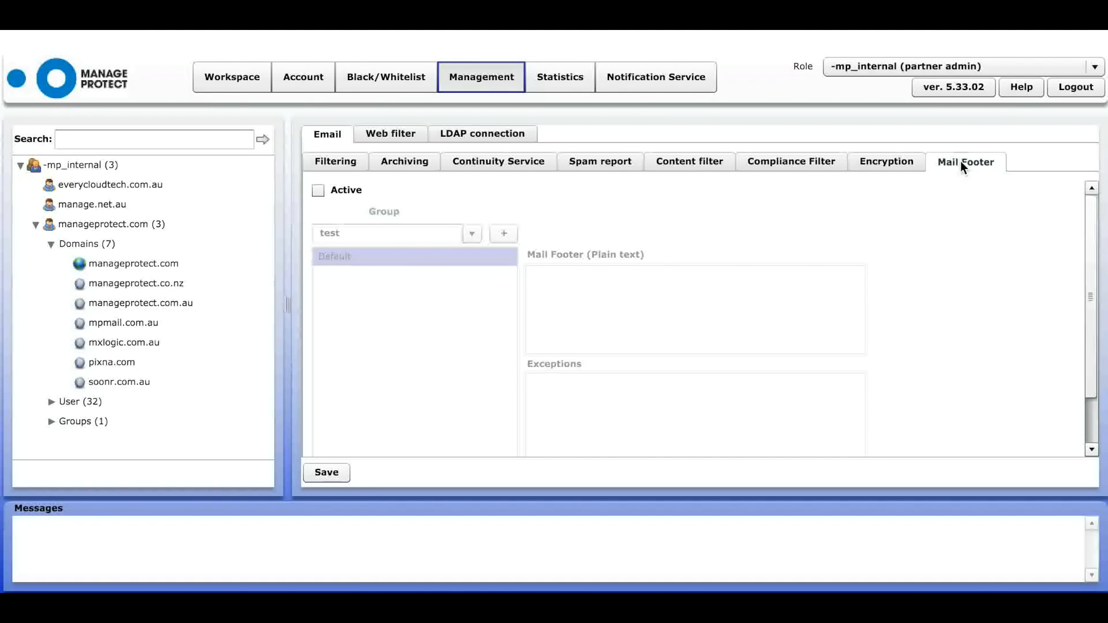
- Activate the mail footer for the 'test' group, leaving the footer text and exceptions blank
click(318, 191)
click(597, 299)
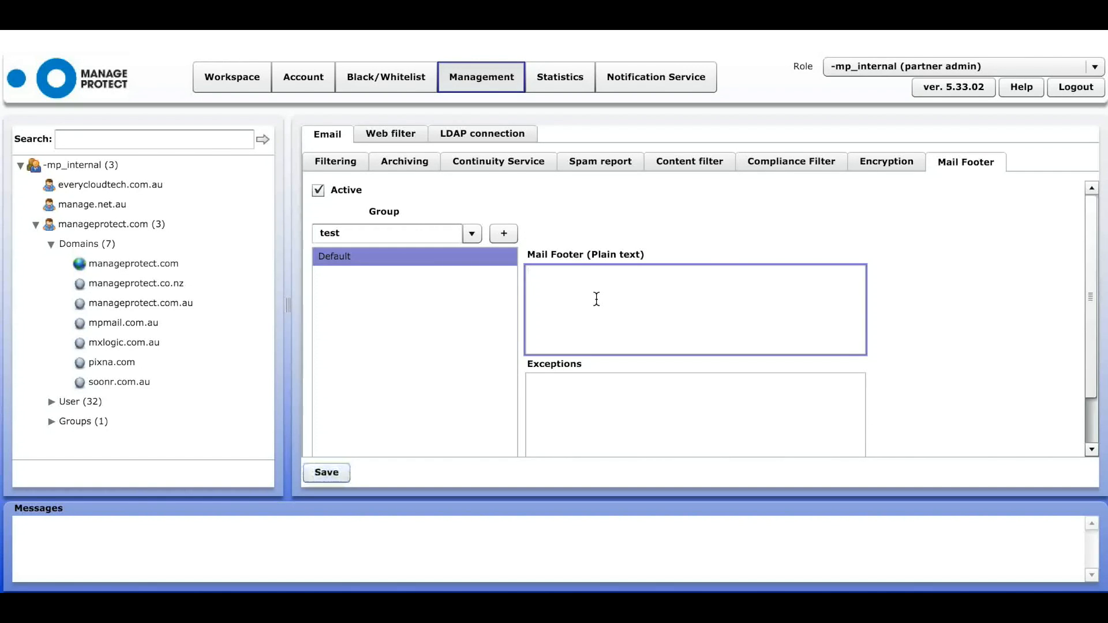
click(472, 240)
click(473, 252)
click(608, 301)
click(623, 254)
click(572, 278)
click(559, 387)
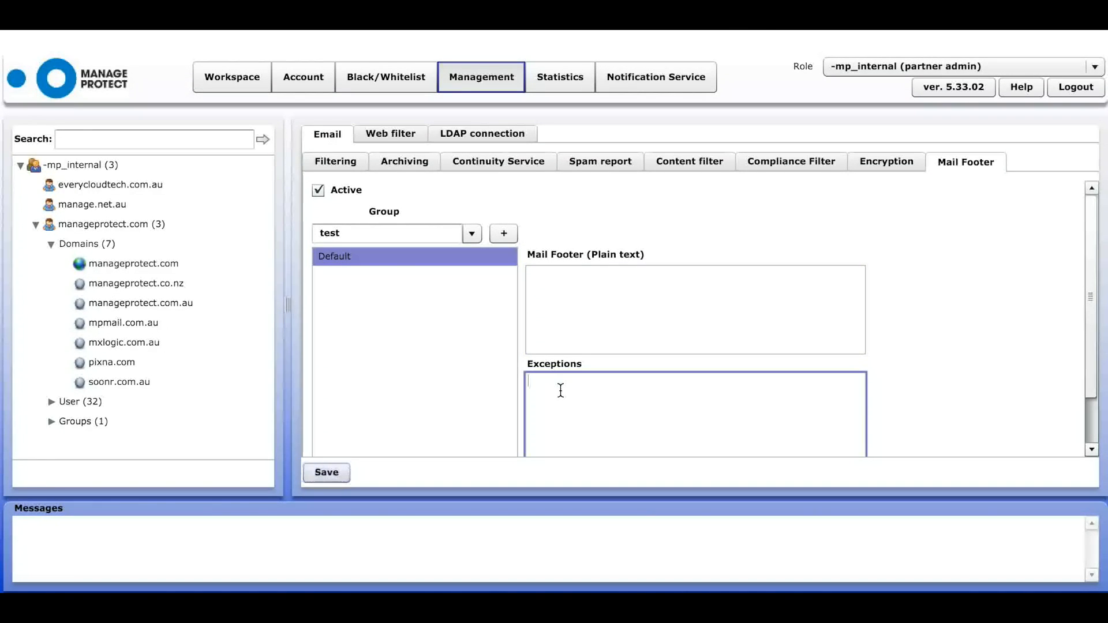
drag(1081, 260, 1099, 332)
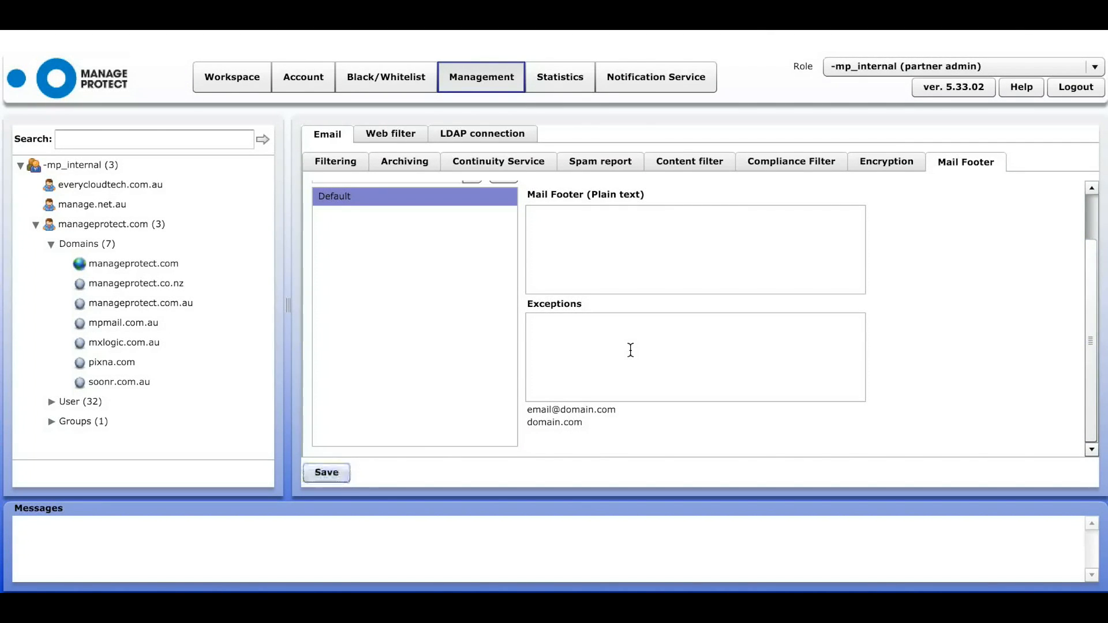
- Expand the User list and open the user management page
click(52, 402)
drag(264, 236, 265, 270)
click(123, 265)
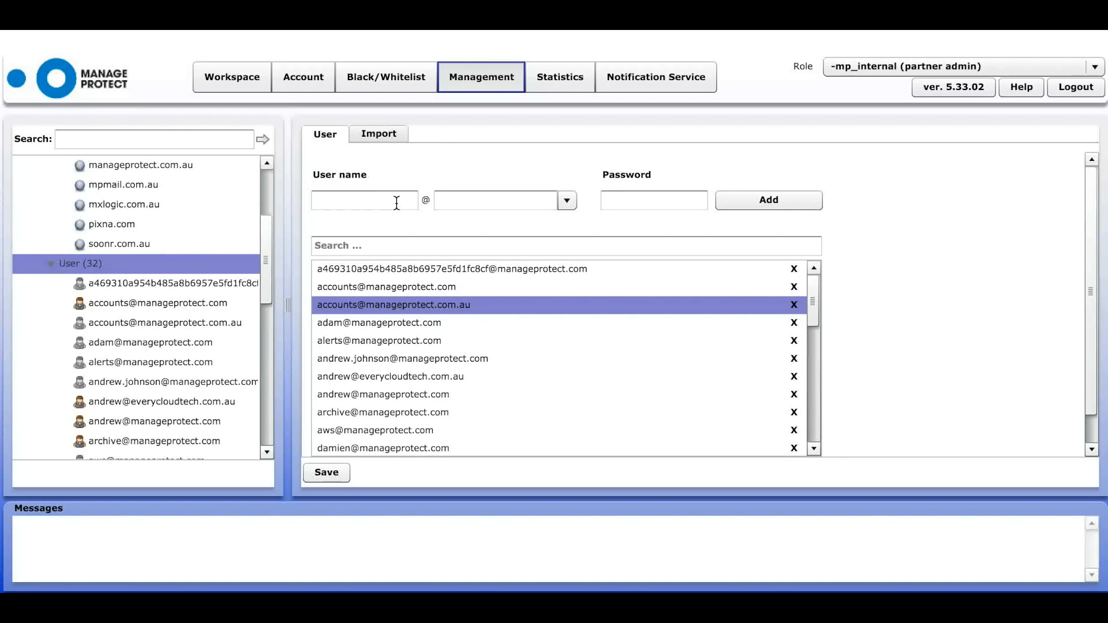
- Add a new user 'test123' on domain manageprotect.com with a password
click(397, 203)
text(test123)
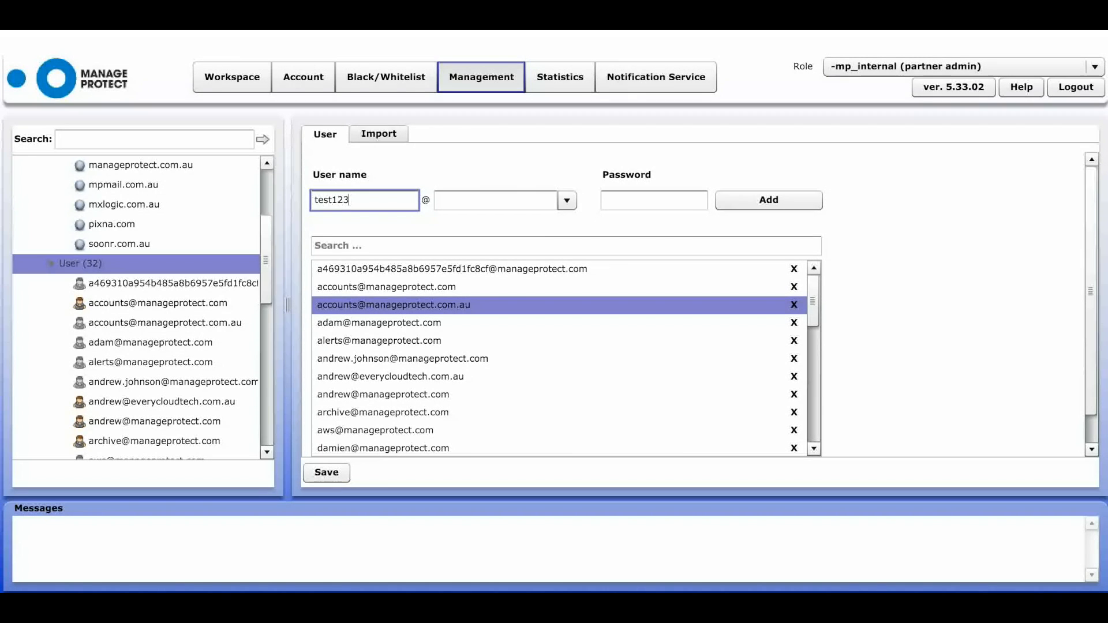
click(569, 201)
click(550, 219)
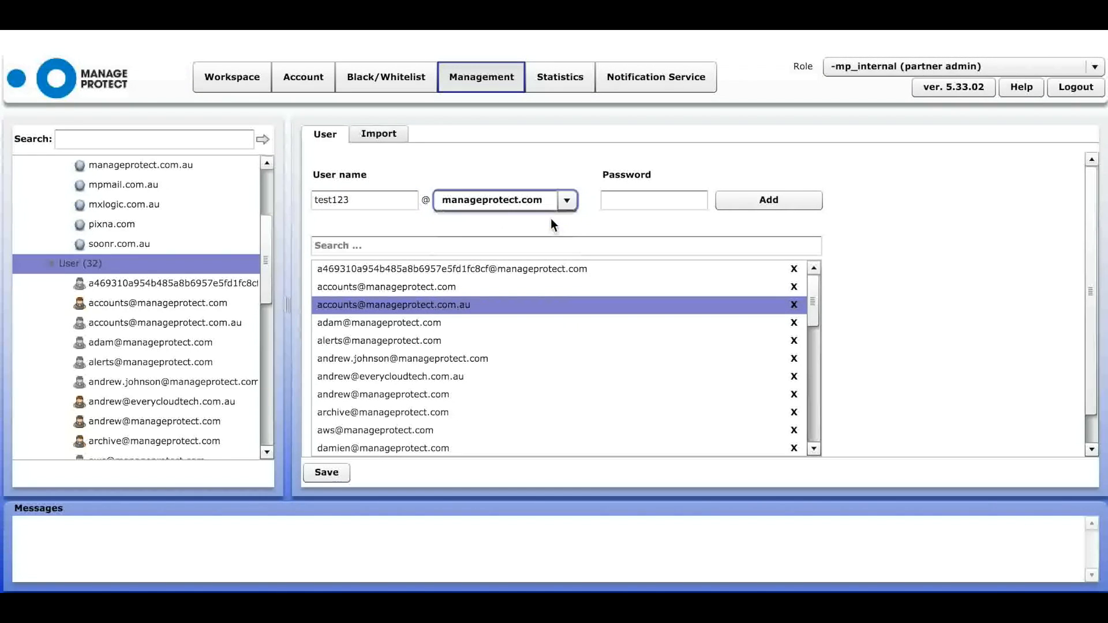
click(644, 203)
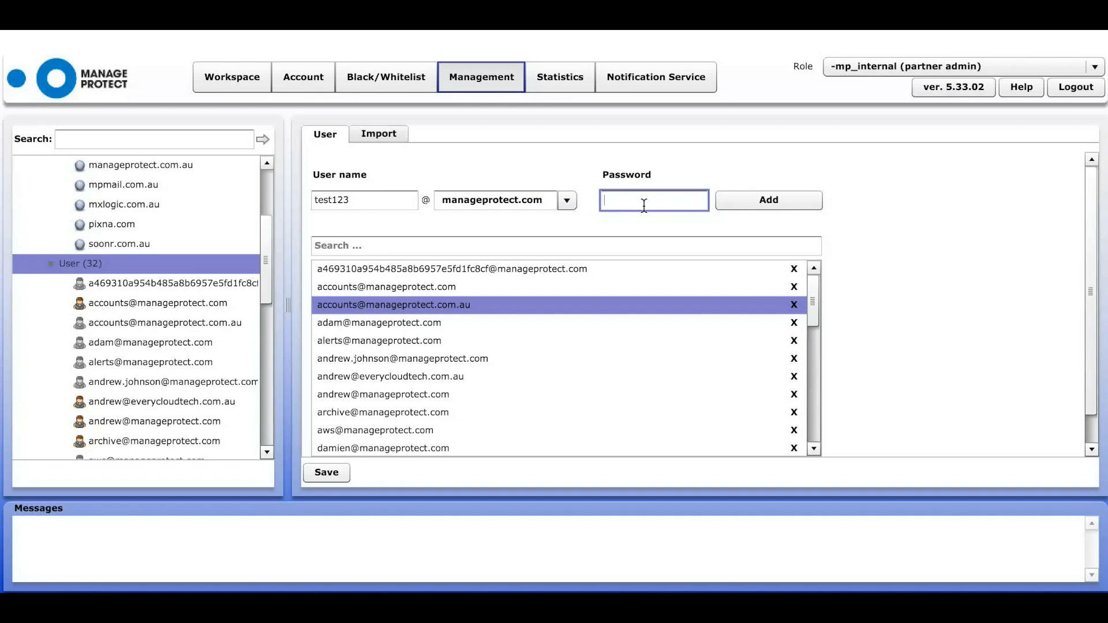
text(*****)
click(766, 202)
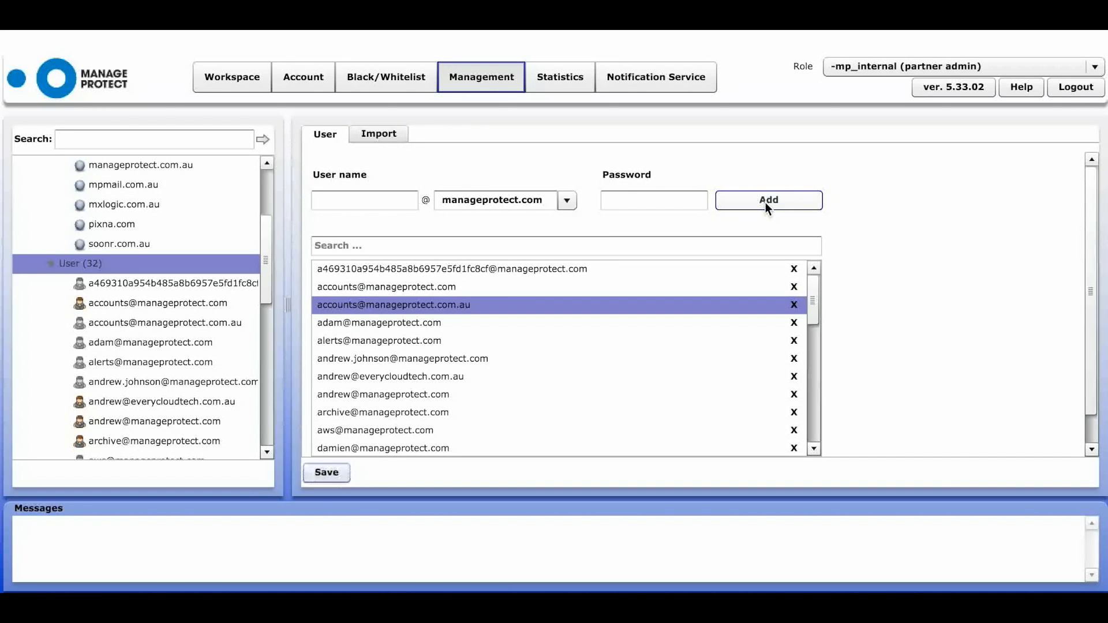
- Save the new user, view the import panel, then open an existing user's infomail settings
click(321, 472)
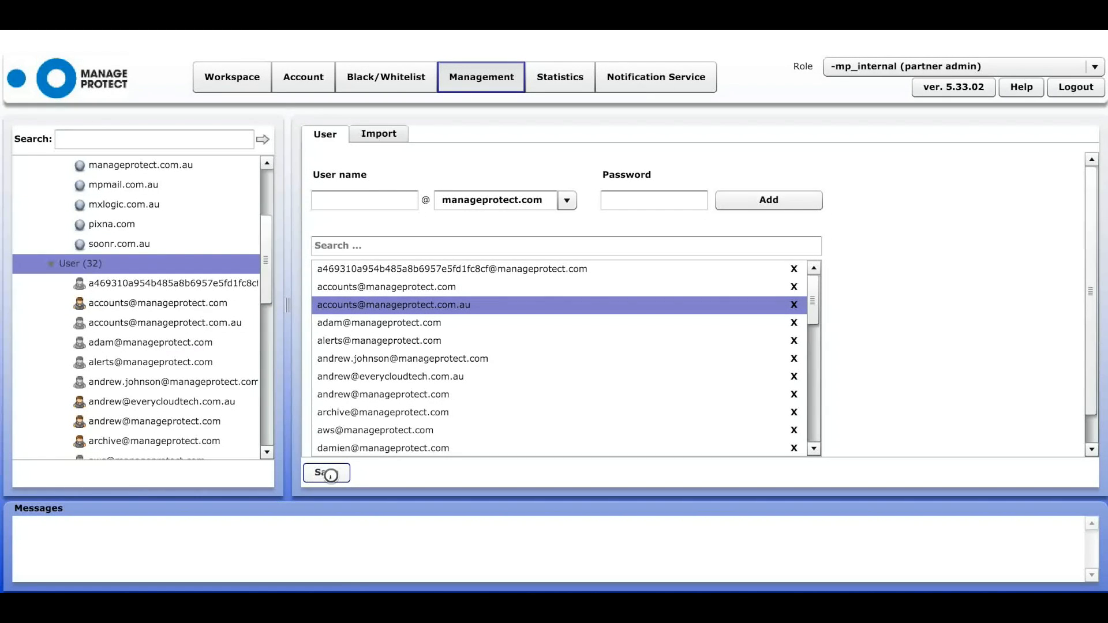
click(380, 138)
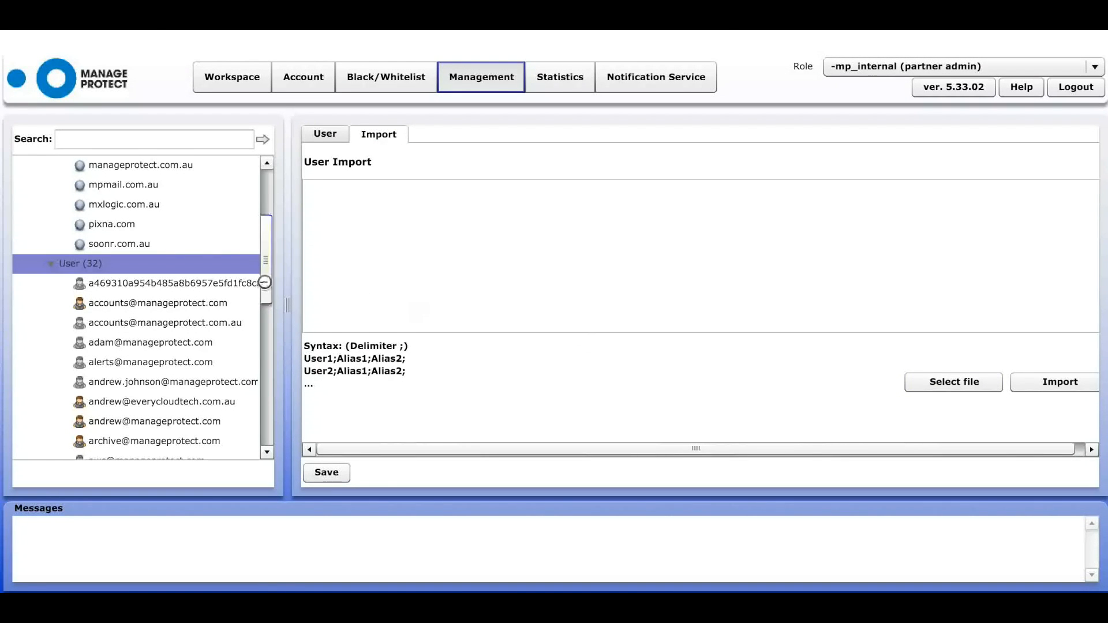
click(182, 303)
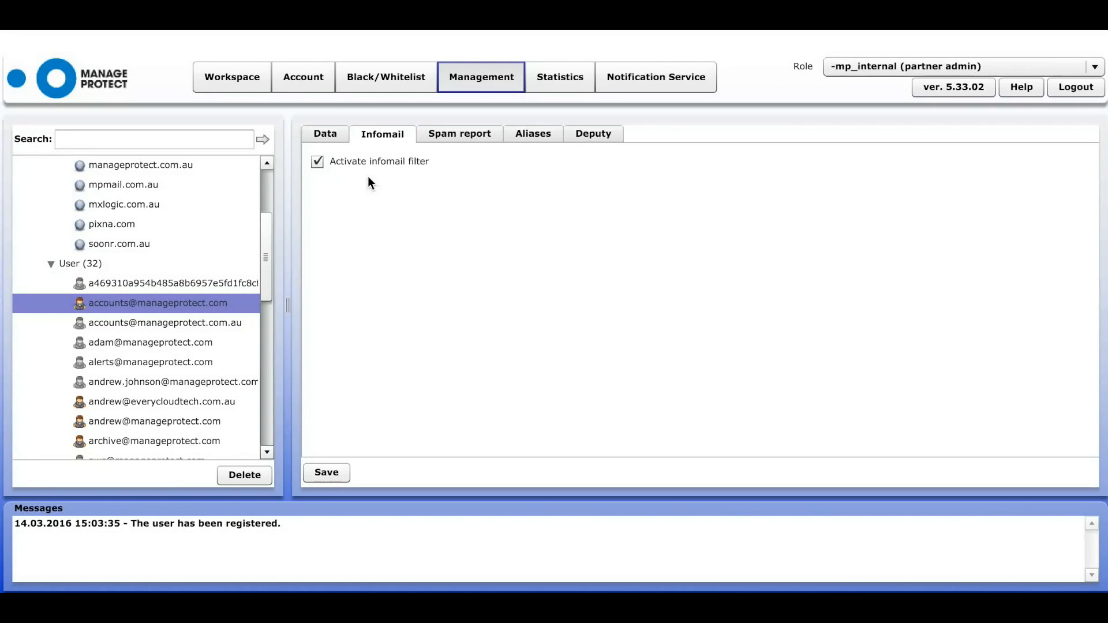
- Review the user's Data, Spam report, Aliases and Deputy tabs in turn
click(326, 135)
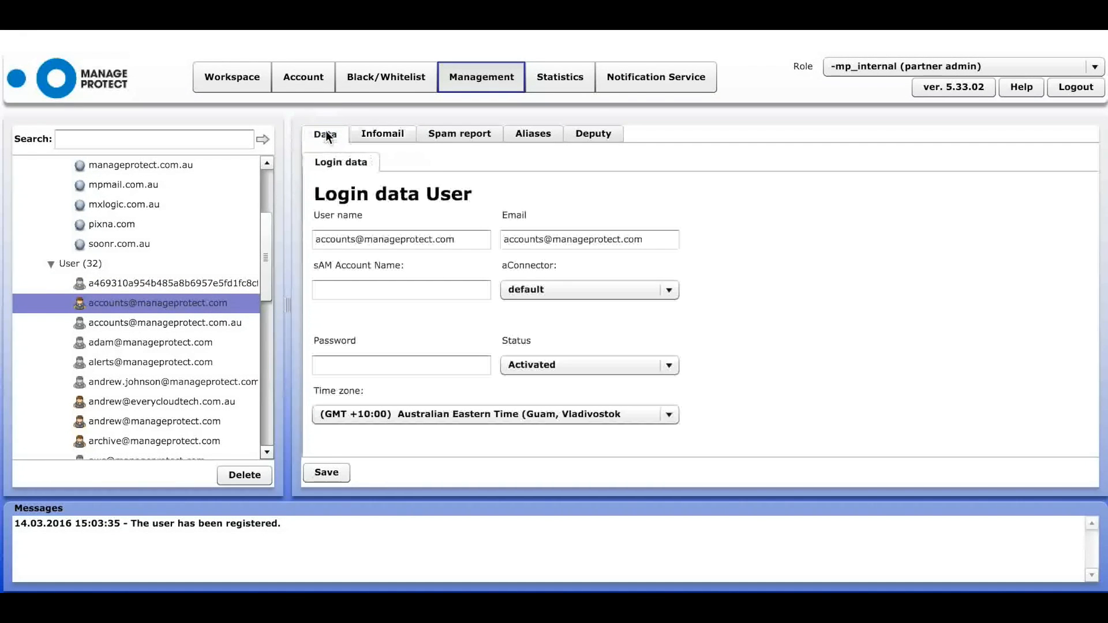
click(393, 364)
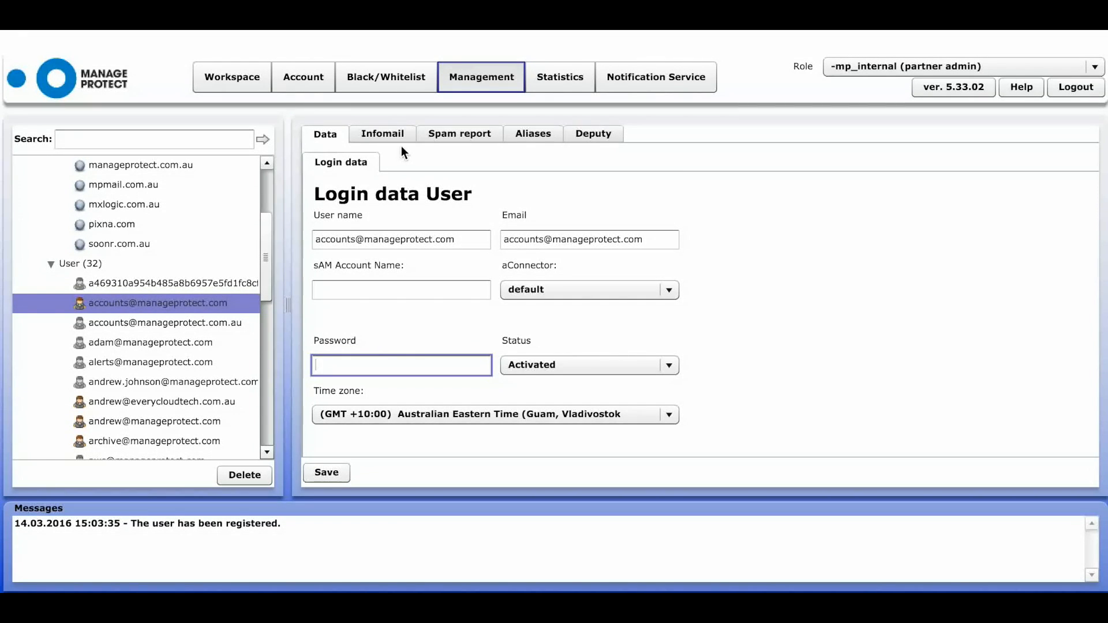
click(450, 131)
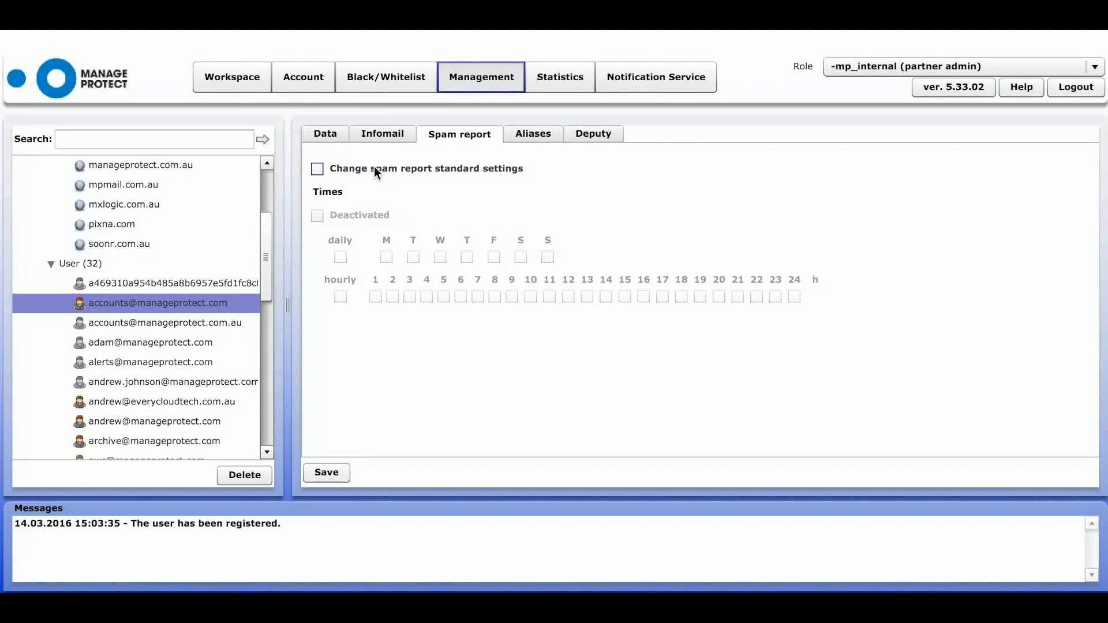
click(528, 137)
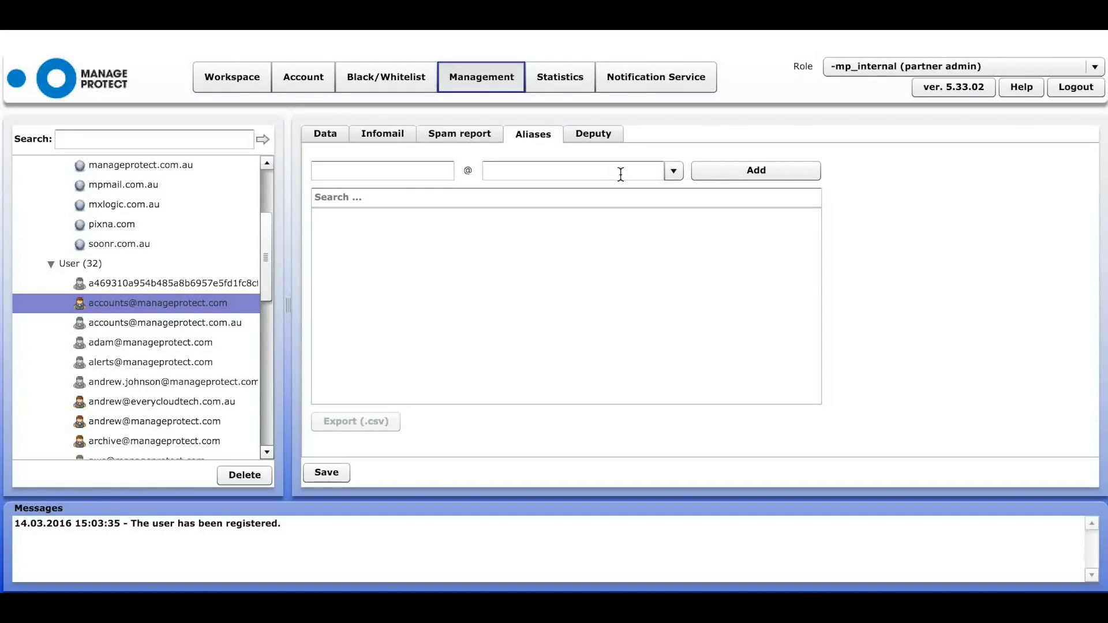
click(606, 132)
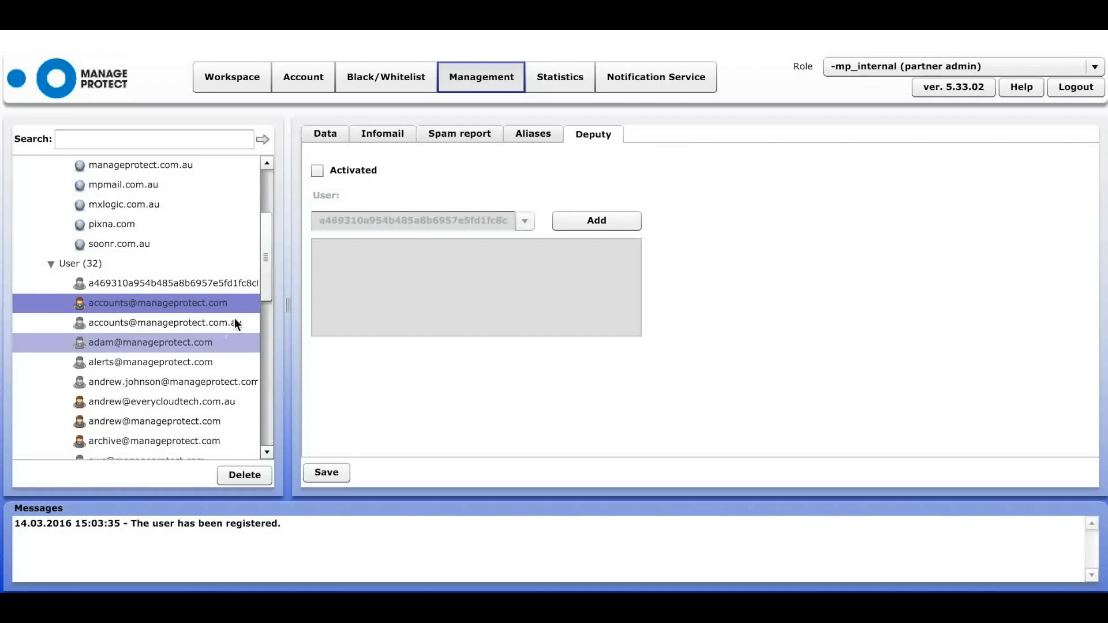
drag(263, 278, 254, 427)
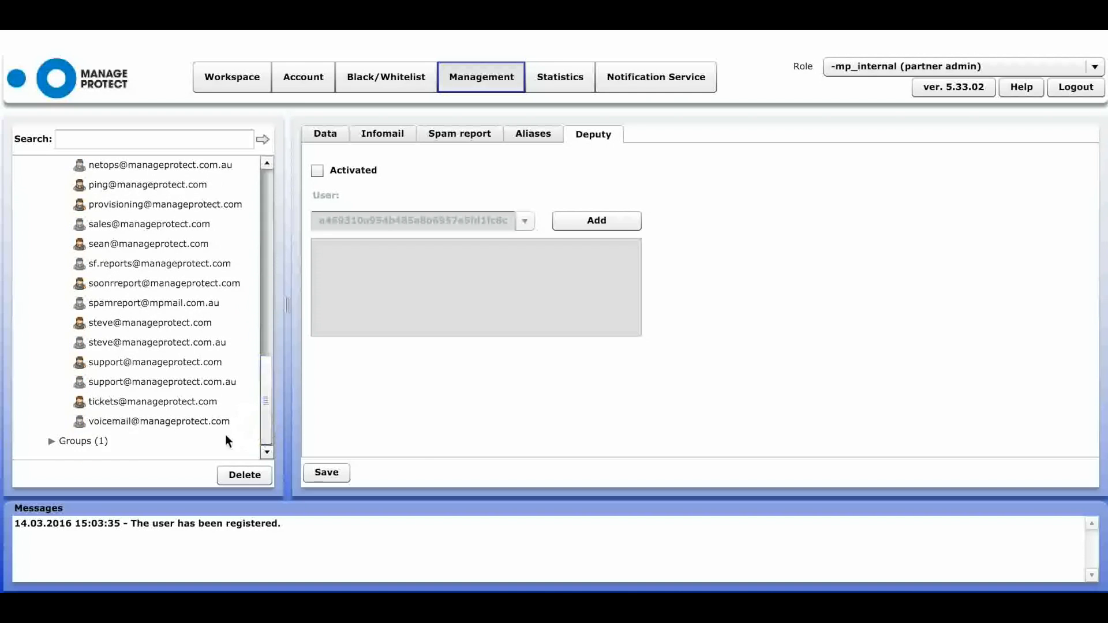
- Open the 'test' group under Groups, check its Member tab, and return to its Data tab
click(105, 441)
click(51, 442)
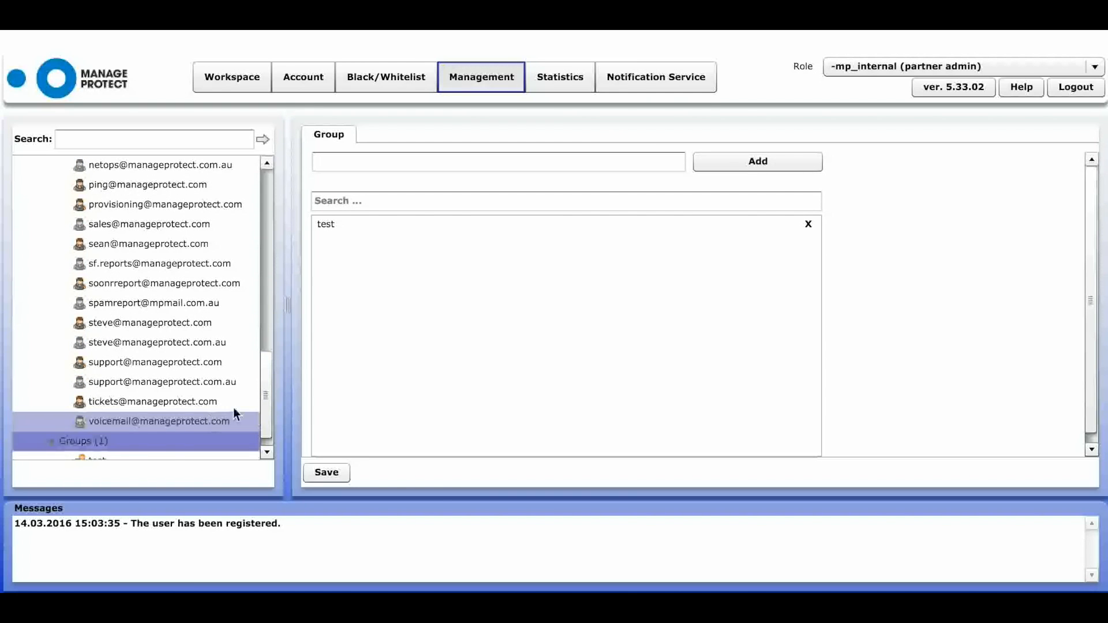
drag(267, 408, 267, 427)
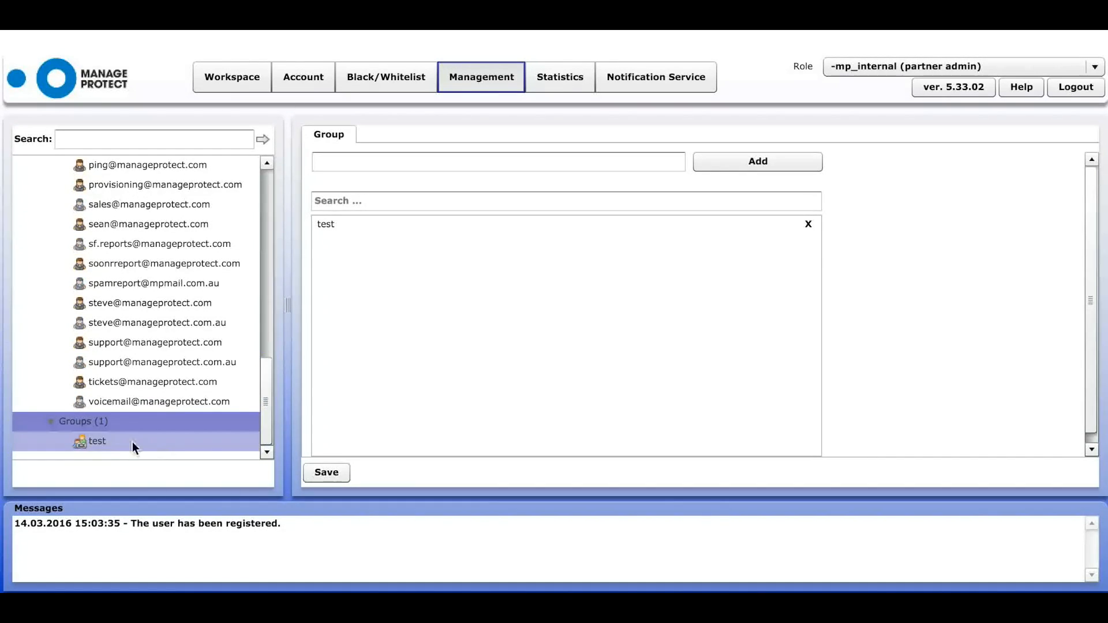
click(109, 441)
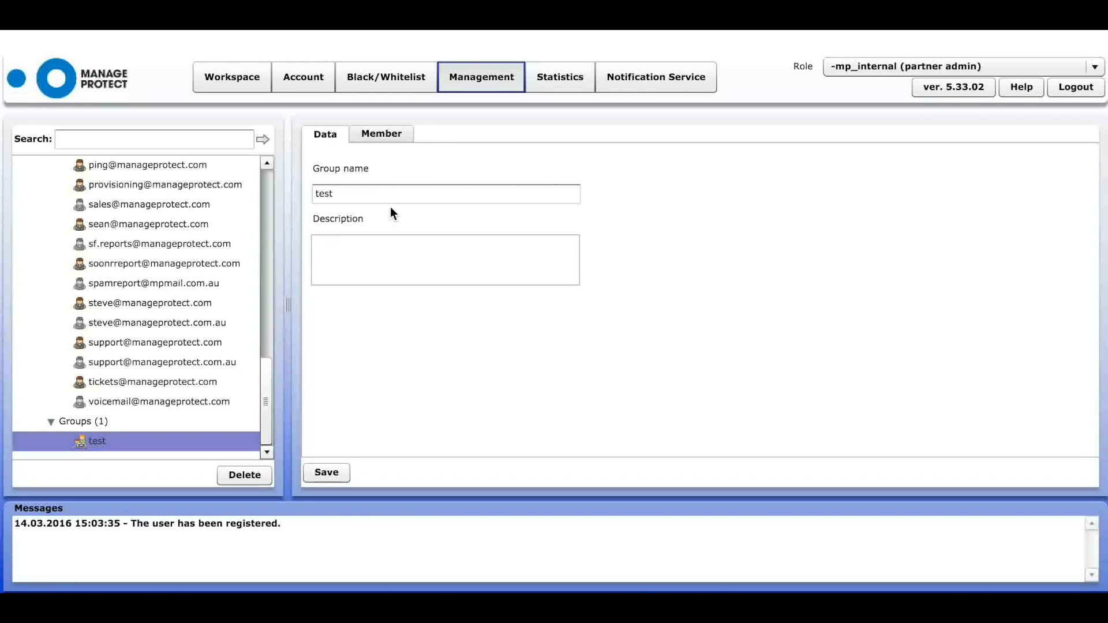
click(383, 134)
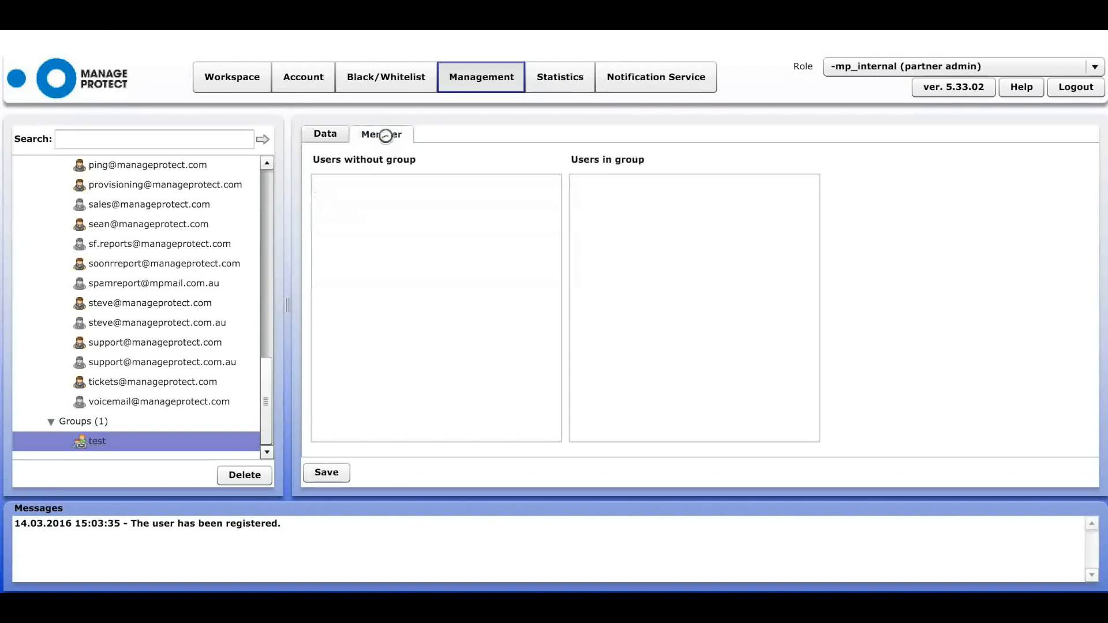
click(339, 134)
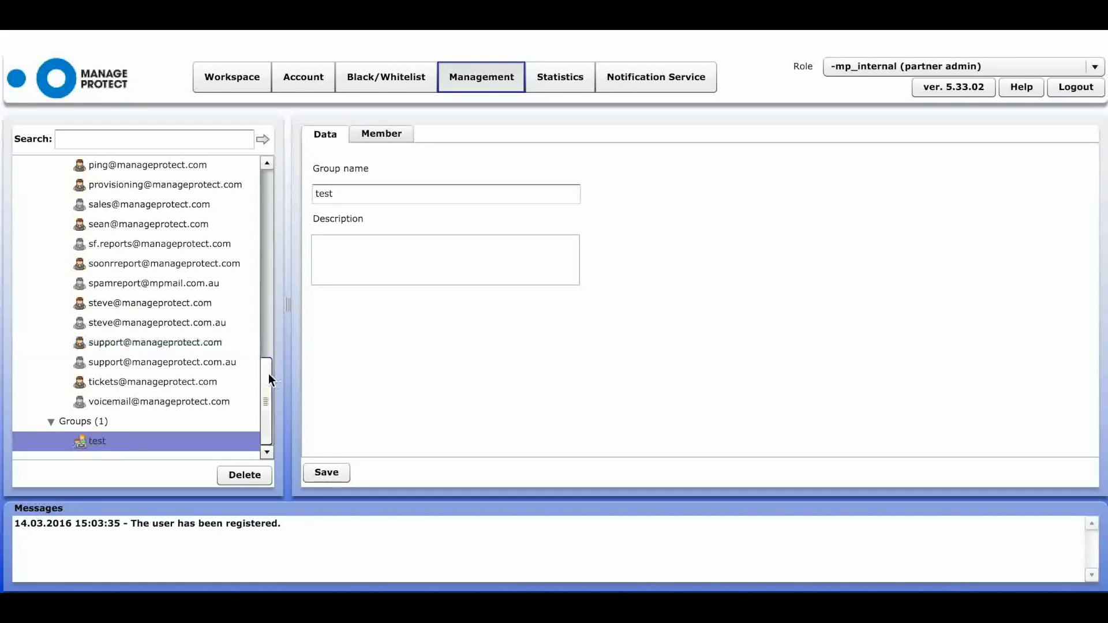
click(268, 352)
drag(268, 355, 273, 177)
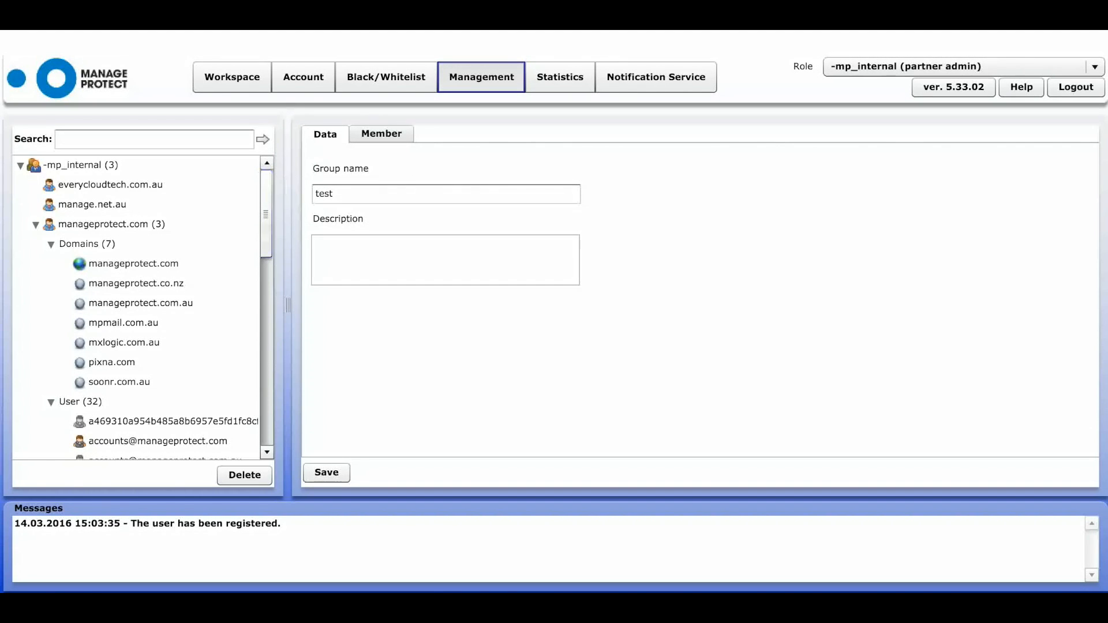
- Switch the Role selector to an individual end user's account to view their own email search
click(1095, 68)
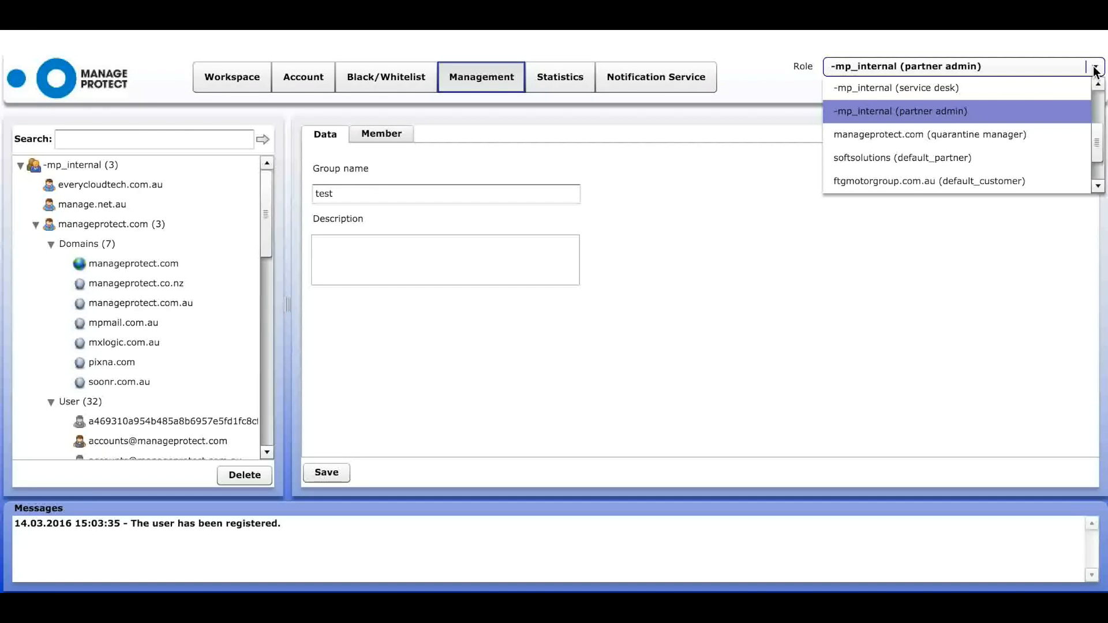
click(1094, 68)
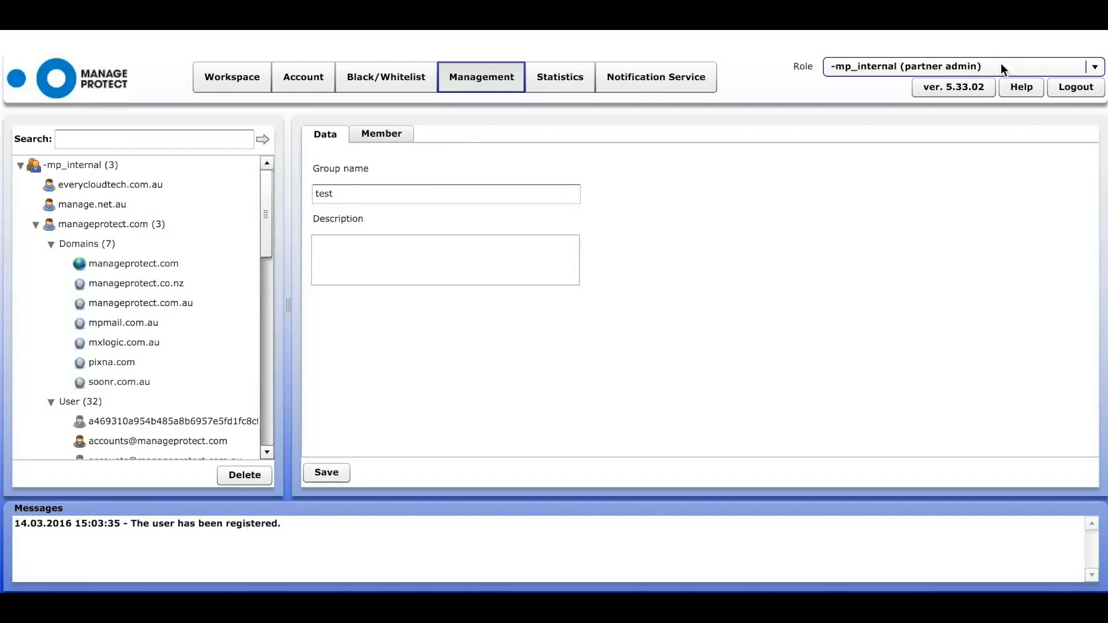
click(1095, 69)
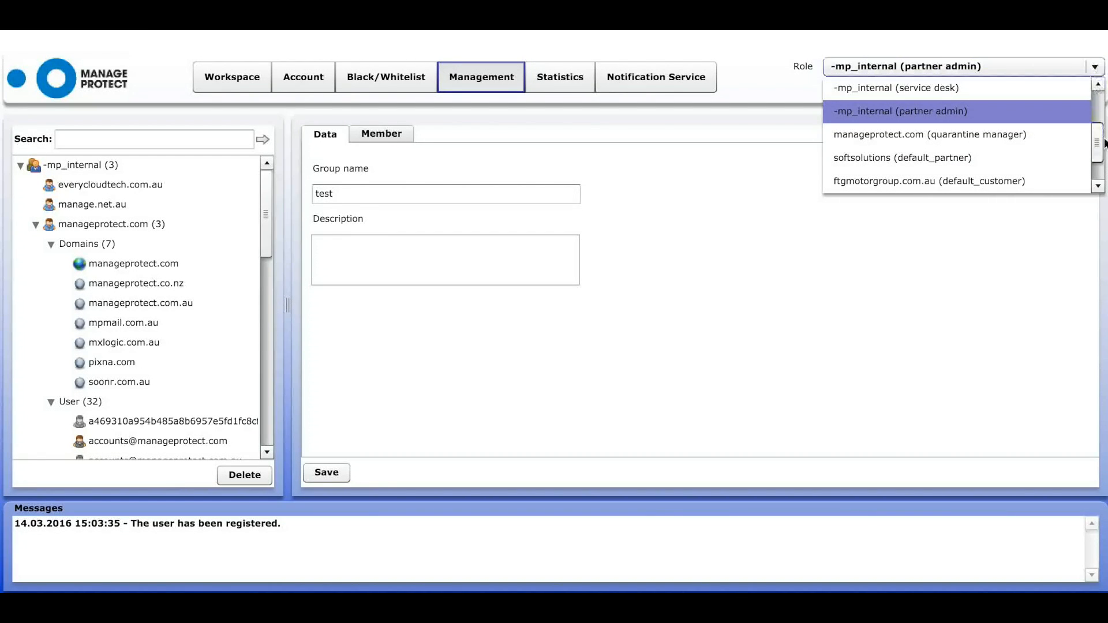
drag(1096, 136, 1096, 94)
click(1079, 91)
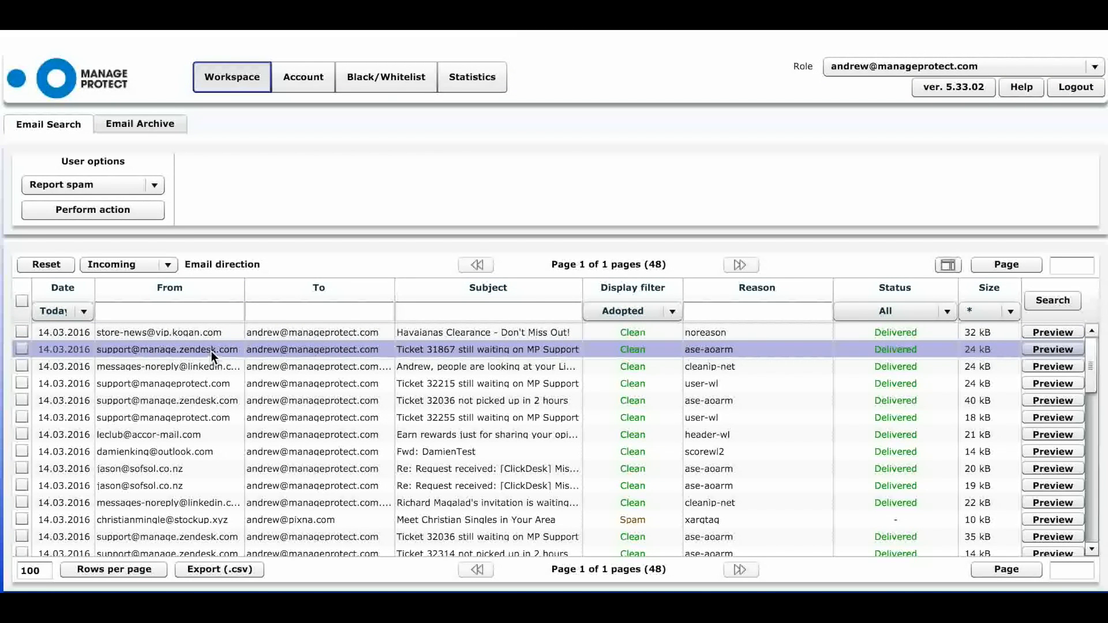
- Browse the end user's Account pages: Alias, Spam report, Absence notice, Deputy and Infomail
click(309, 84)
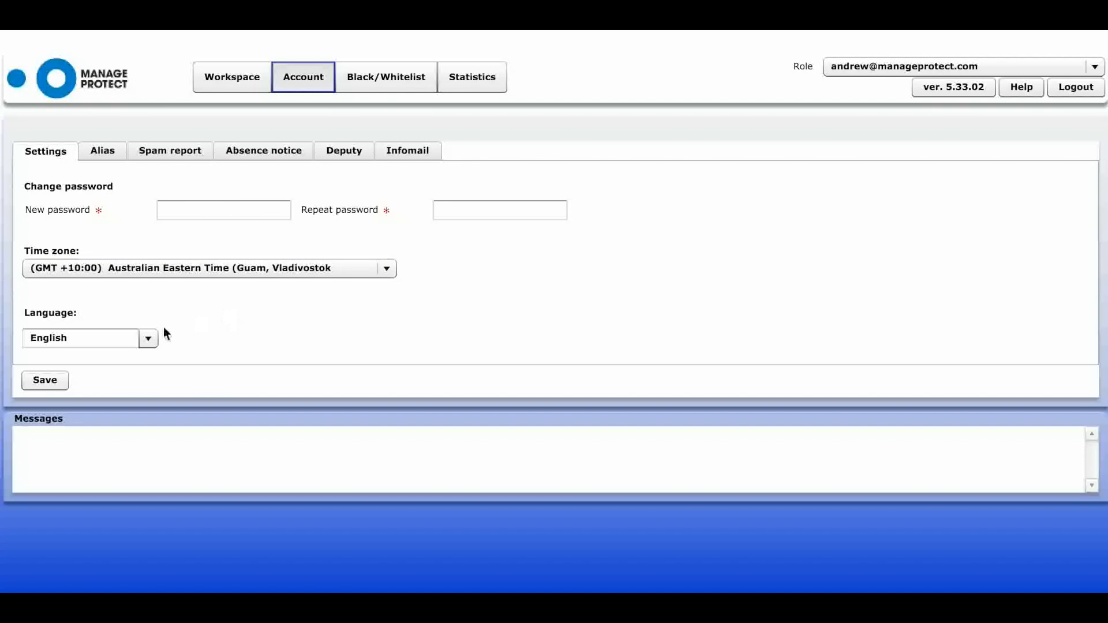
click(103, 149)
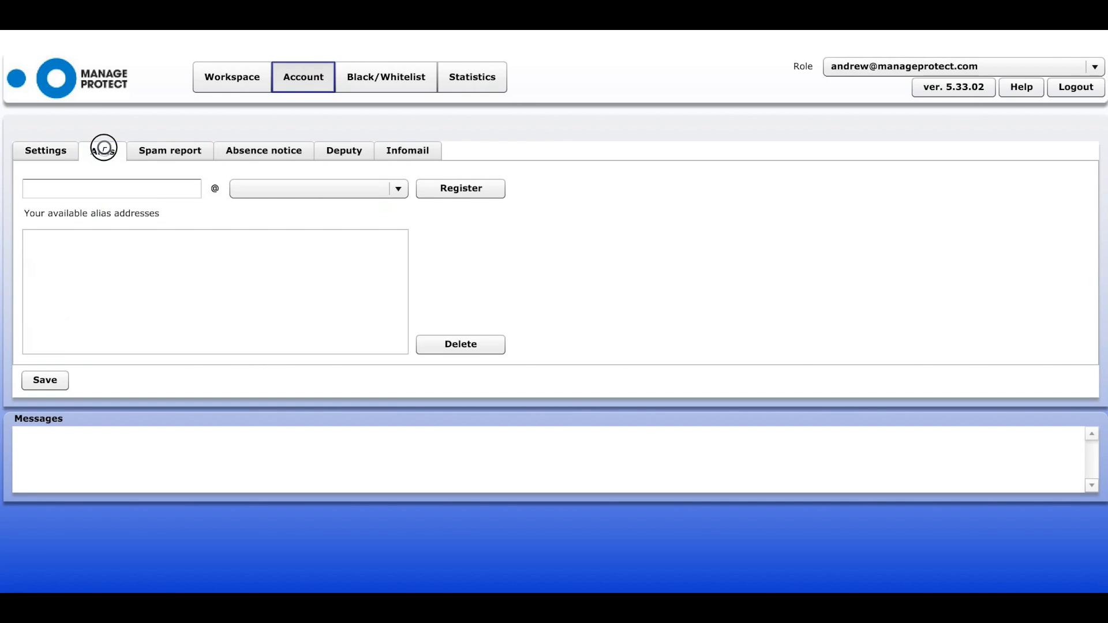
click(169, 151)
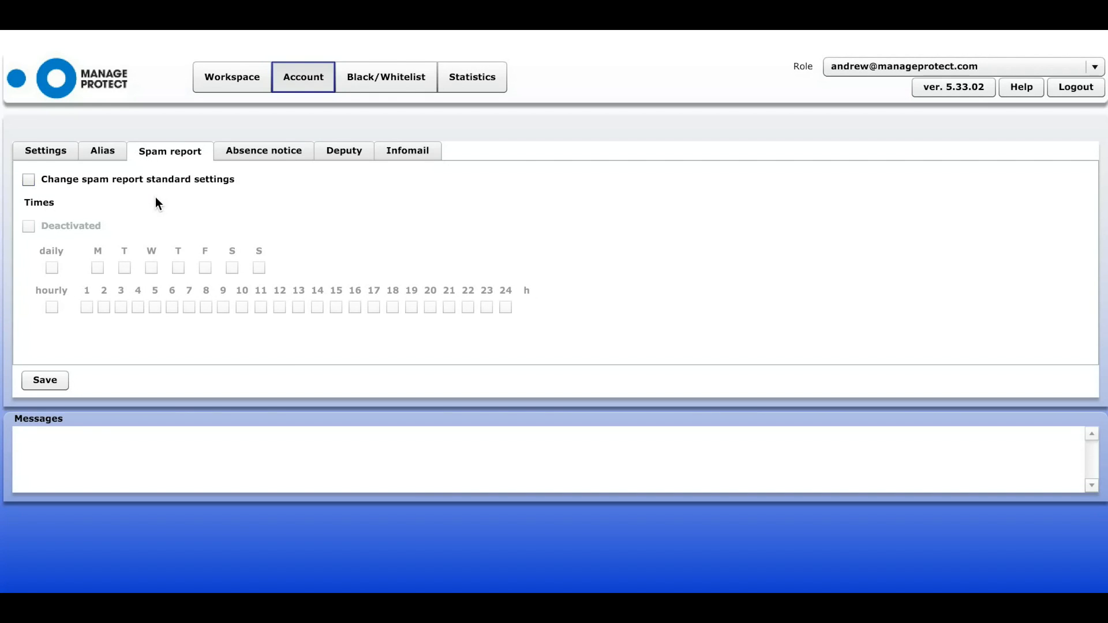
click(276, 156)
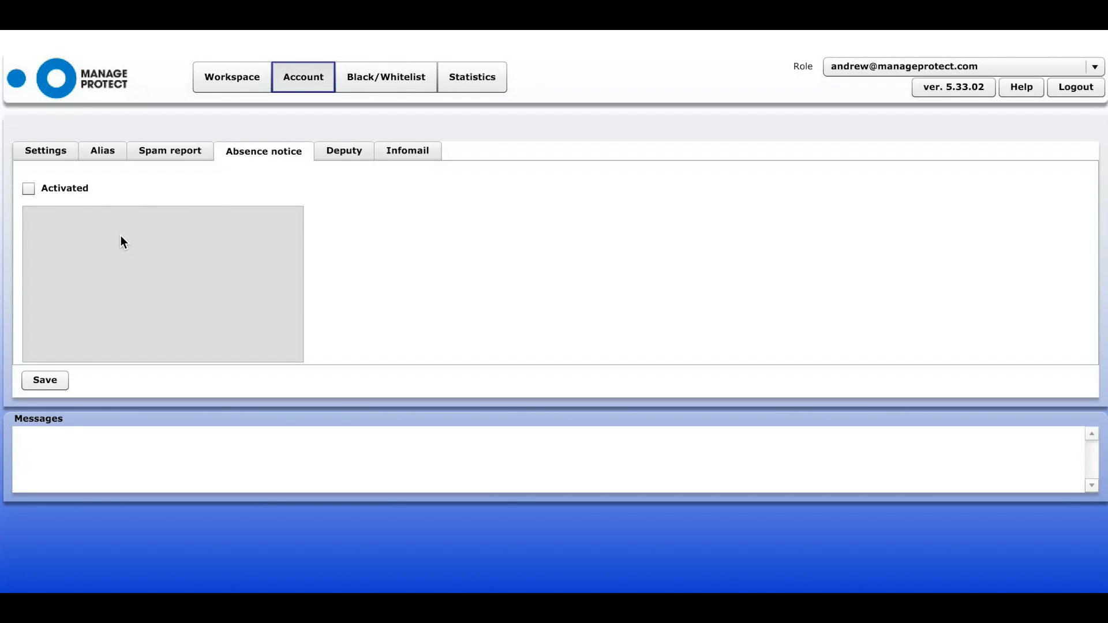
click(352, 152)
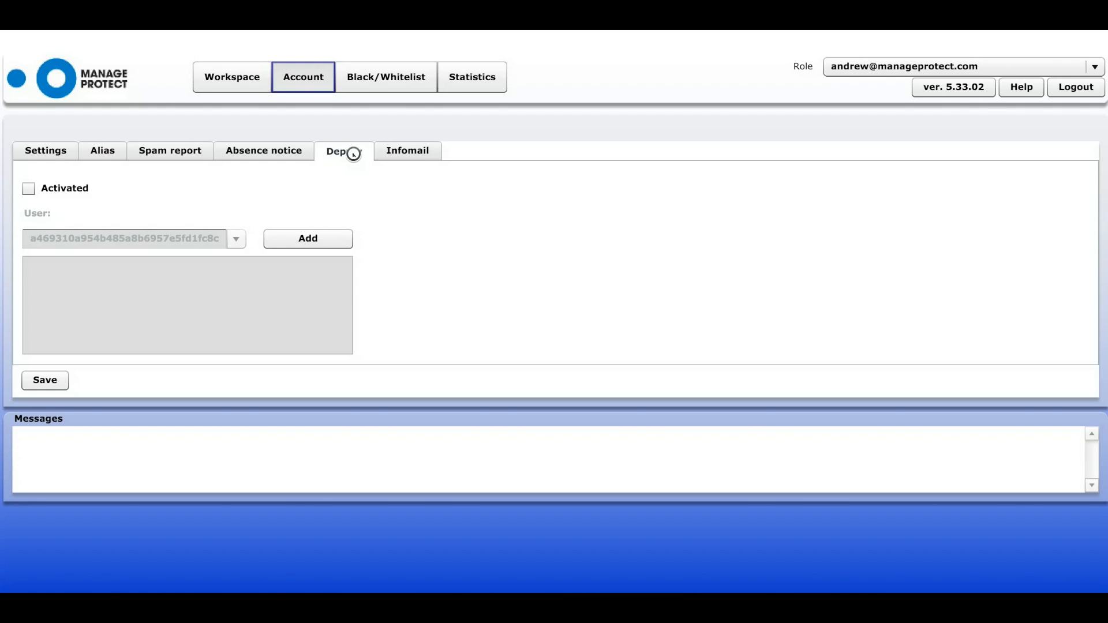
click(417, 153)
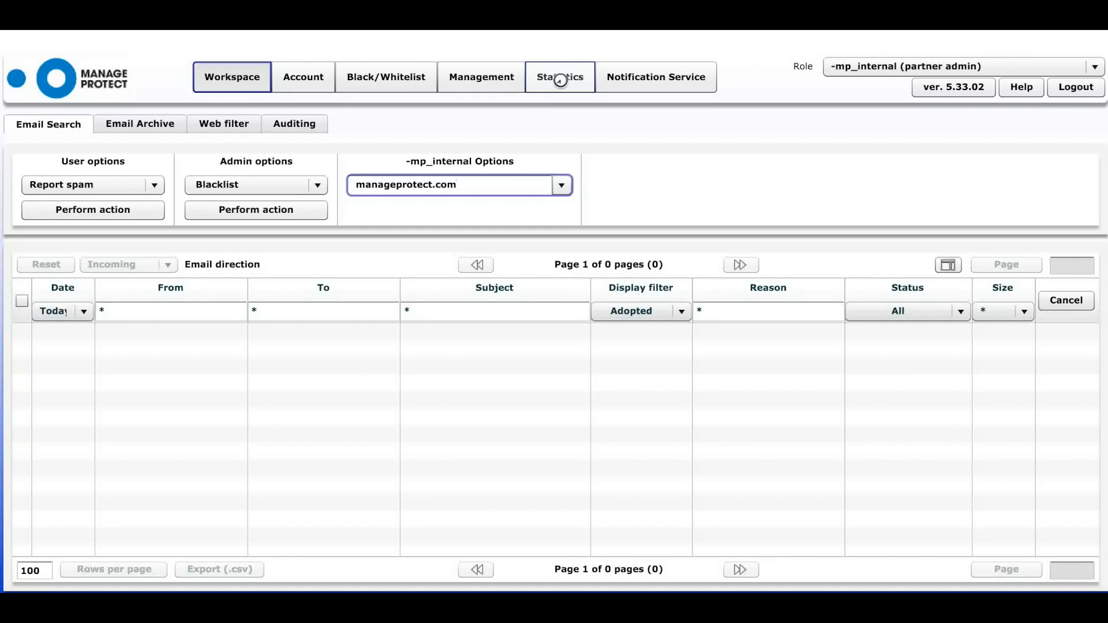
- Show Statistics for customer manageprotect.com with the date range set to March
click(559, 79)
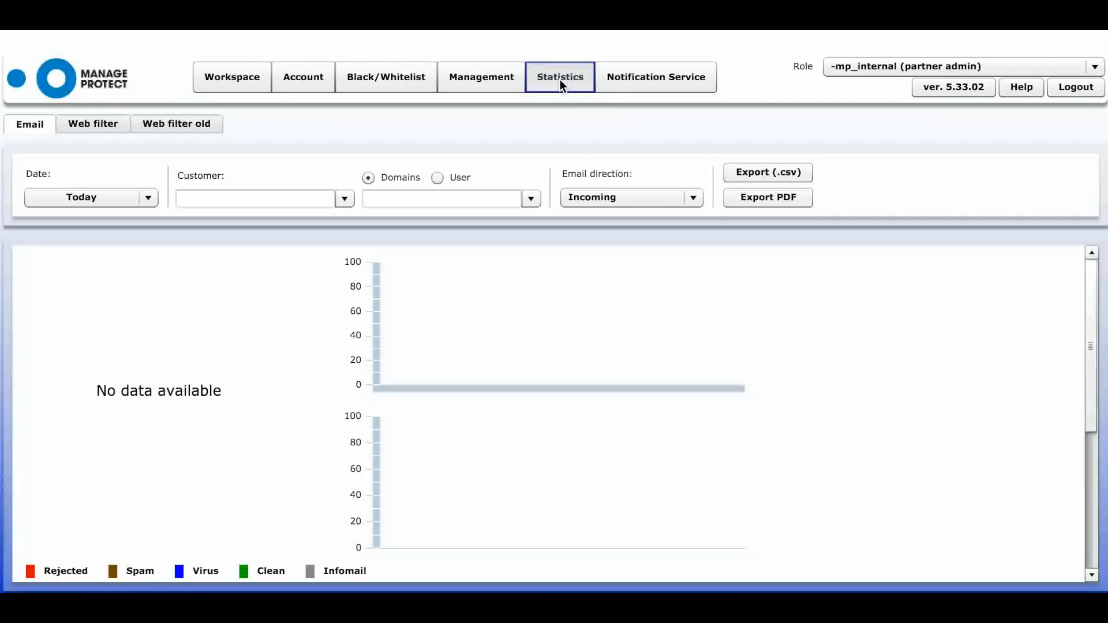
click(343, 199)
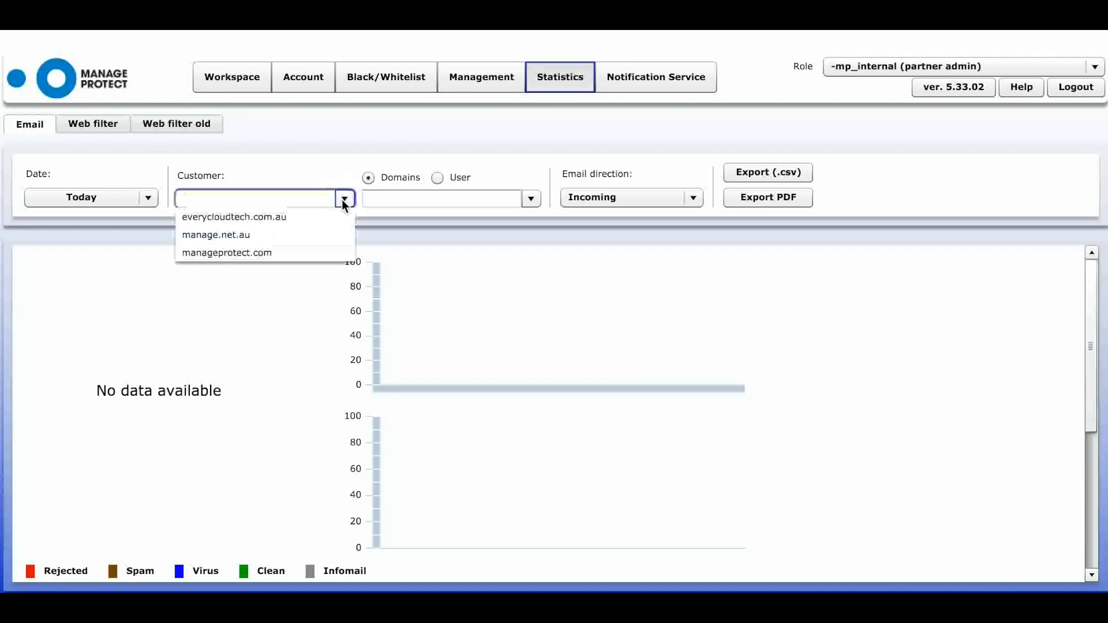
click(302, 252)
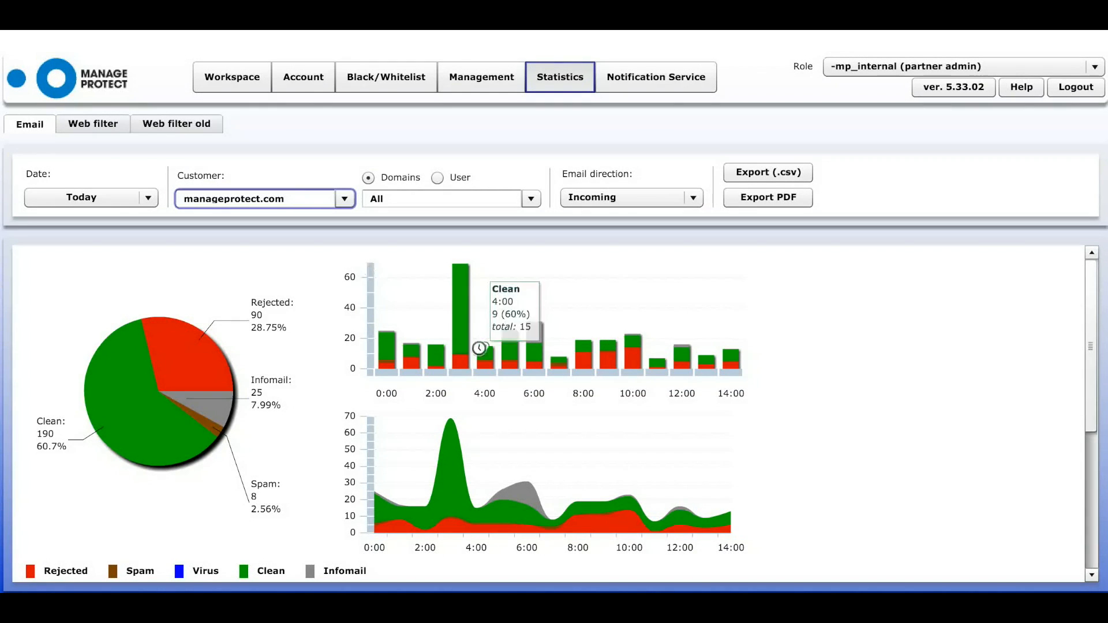
mouse_move(383, 353)
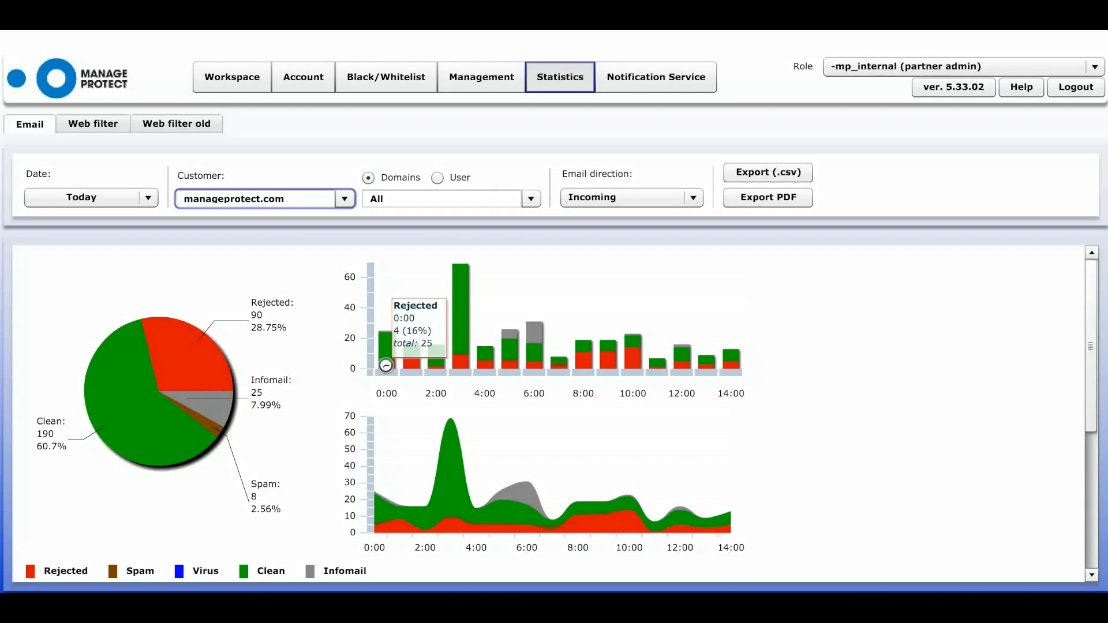
mouse_move(463, 335)
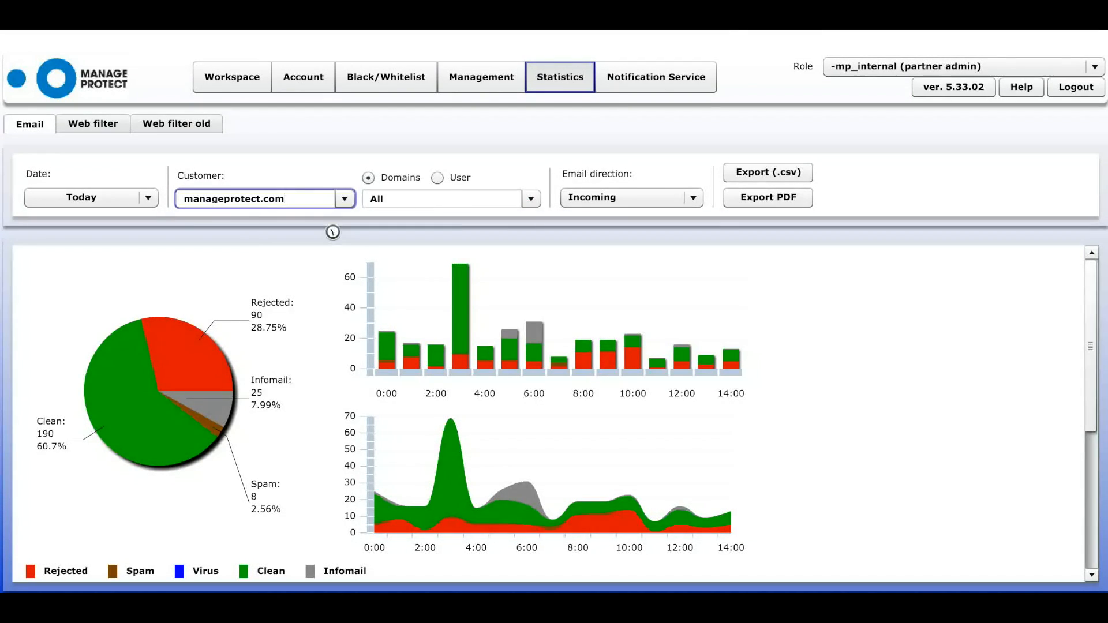
click(145, 202)
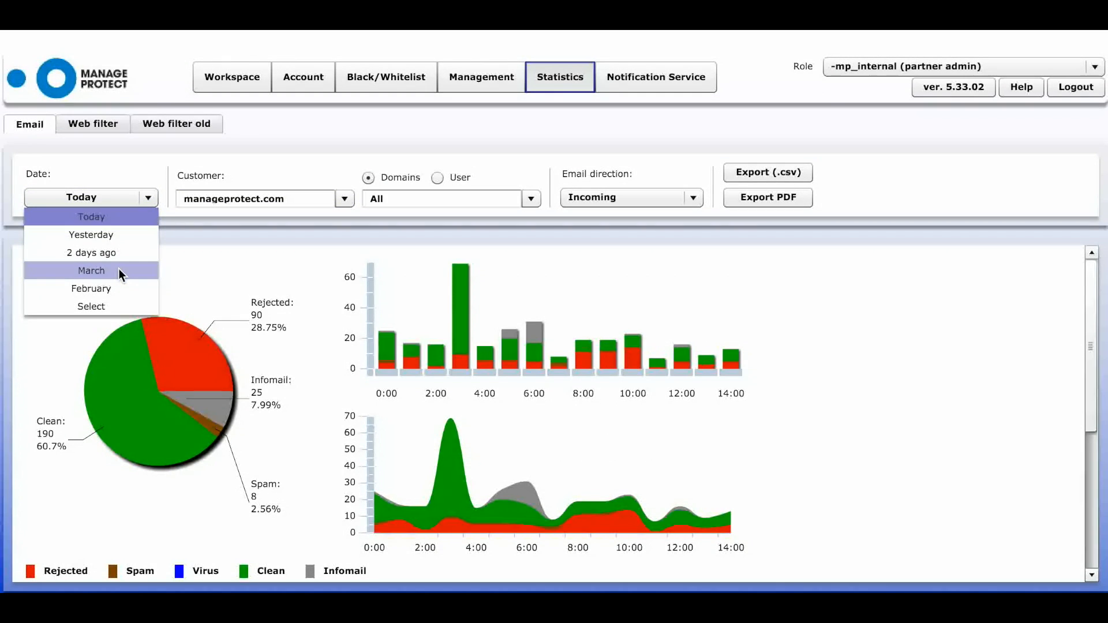
click(119, 272)
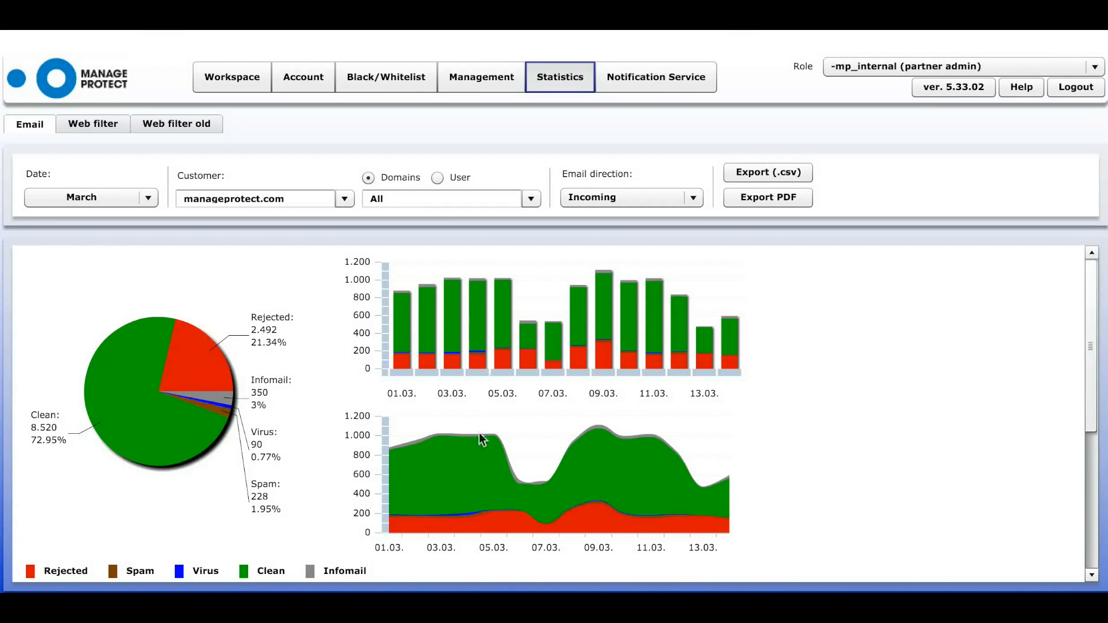
- Set the Top list to show the top addresses for Clean mail
drag(1091, 314, 1091, 448)
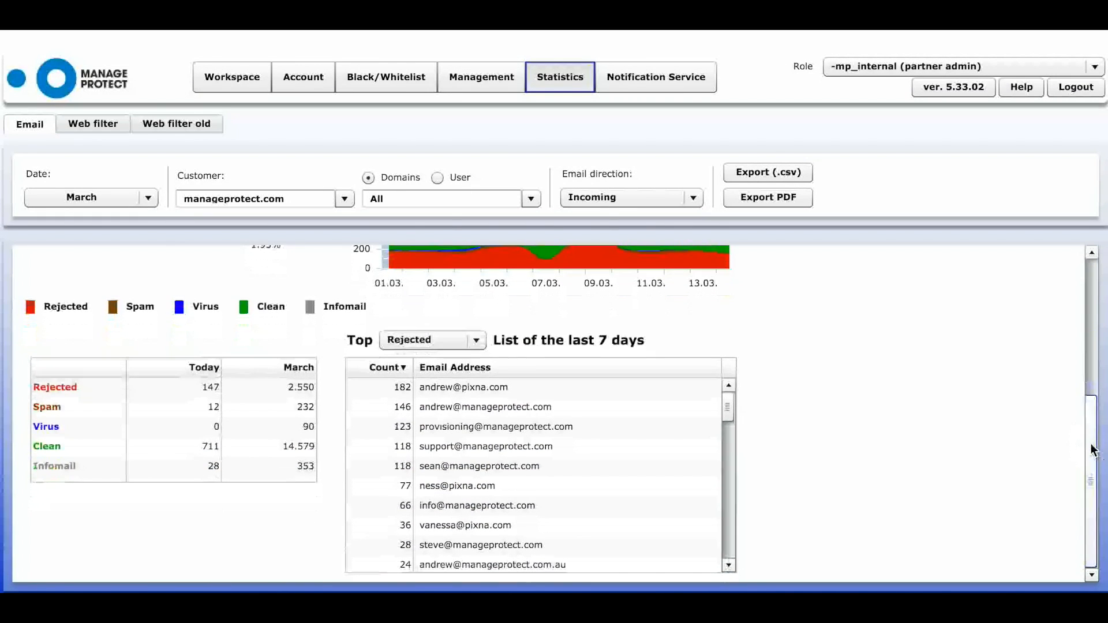
click(476, 342)
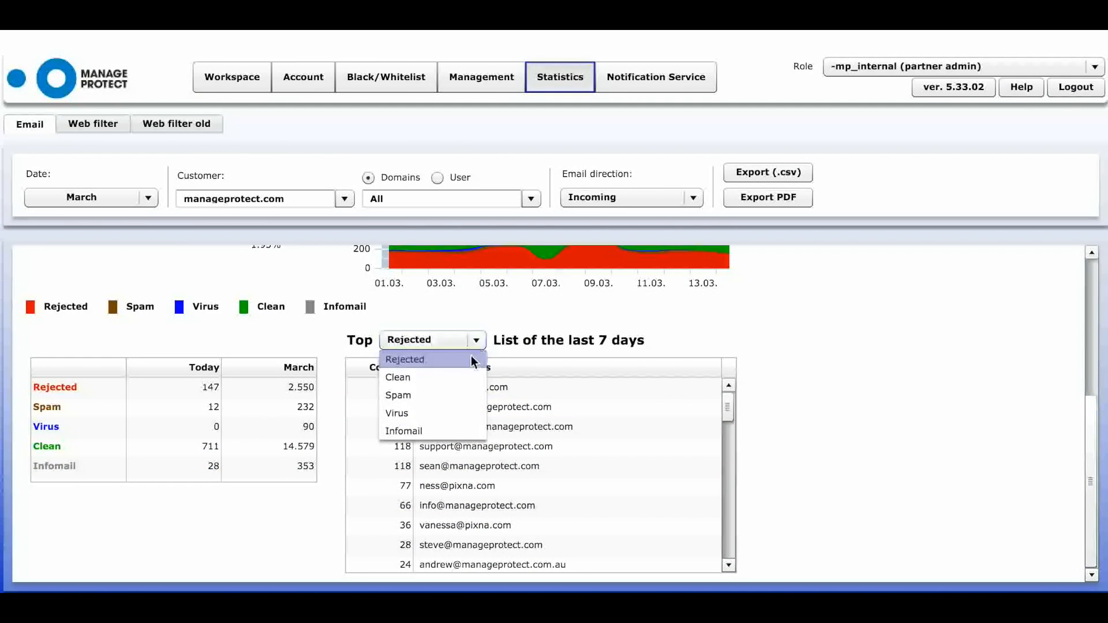
click(434, 382)
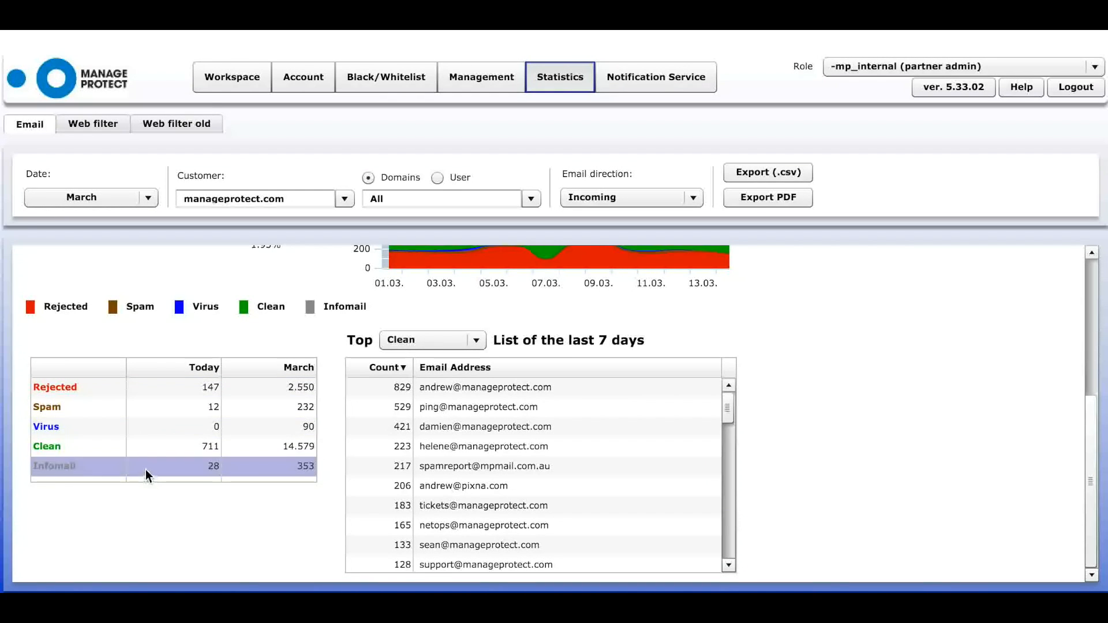
- Export the March statistics as a PDF and close the export dialog
click(1095, 358)
click(777, 196)
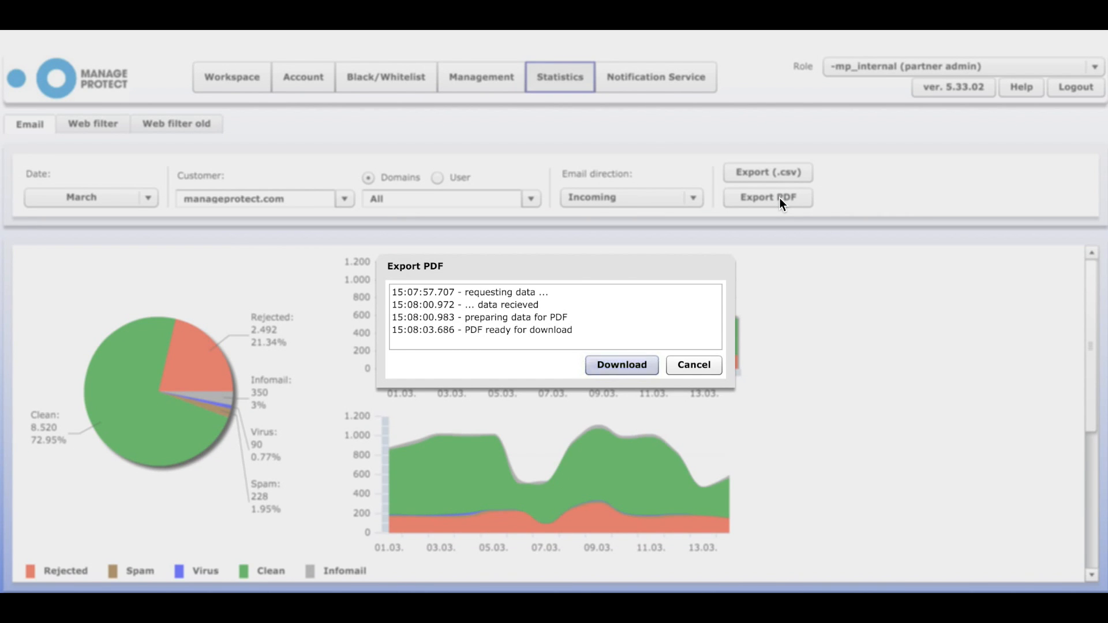
click(701, 374)
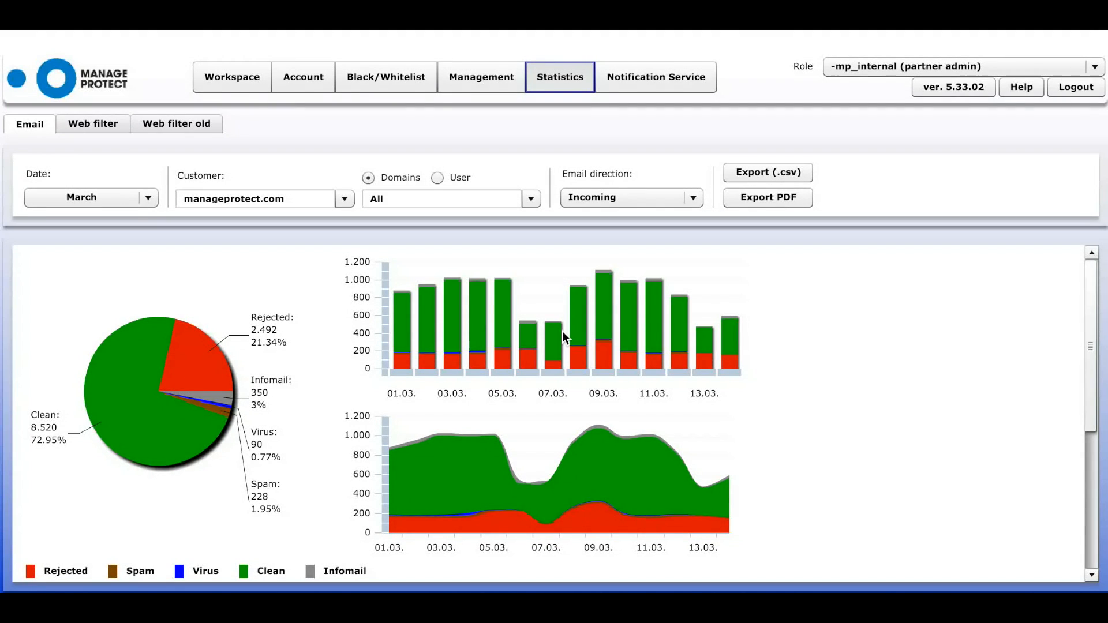